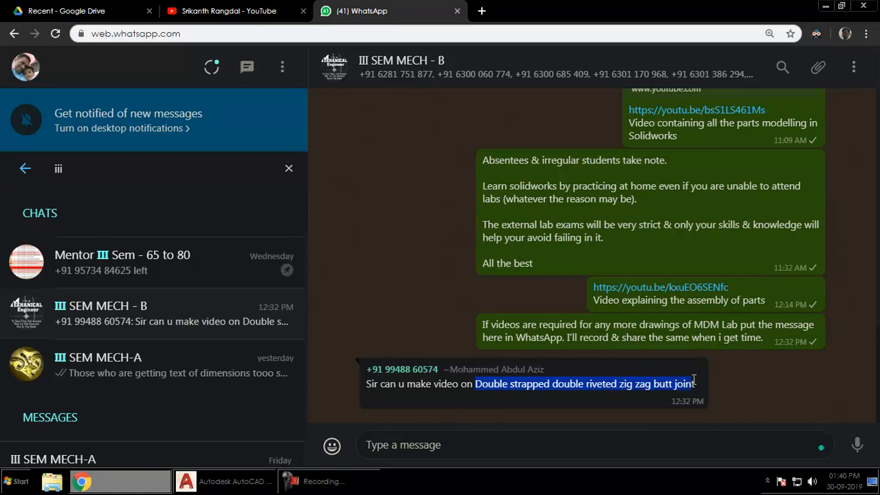
Open the FUNdamentals of Mechanical site in a new browser tab and follow its III sem MDM Lab page to the MDM Lab Manual
{"action": "left_click", "coordinate": [669, 385]}
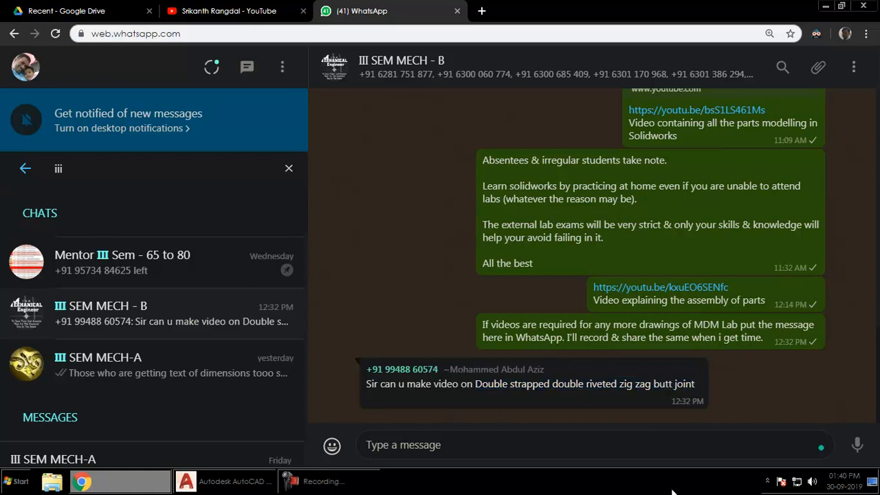
{"action": "left_click", "coordinate": [481, 11]}
{"action": "type", "text": "fun"}
{"action": "key", "text": "Return"}
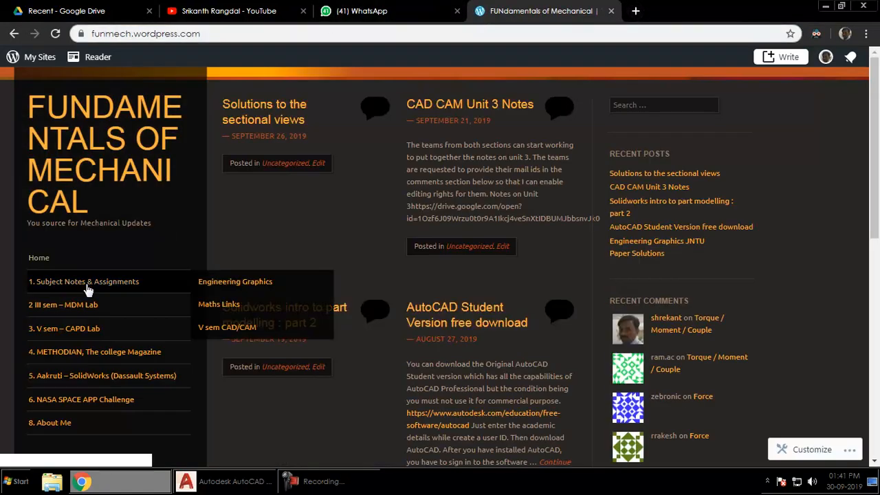
{"action": "left_click", "coordinate": [86, 304]}
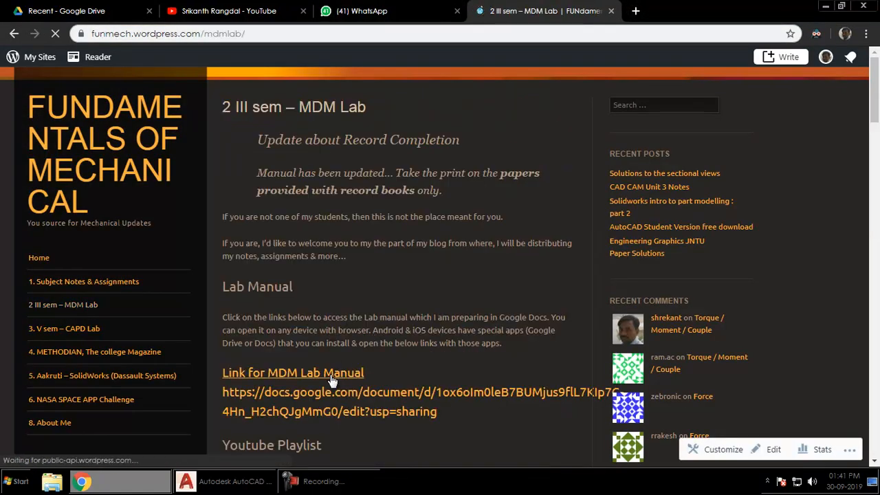
{"action": "left_click", "coordinate": [331, 375]}
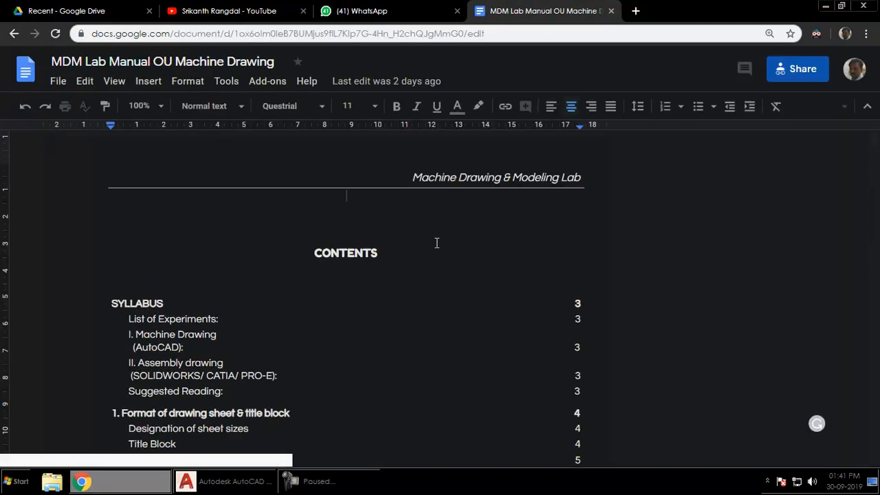
Show the manual's document outline and go to Question No 6 under the riveted joint experiment
{"action": "left_click", "coordinate": [30, 159]}
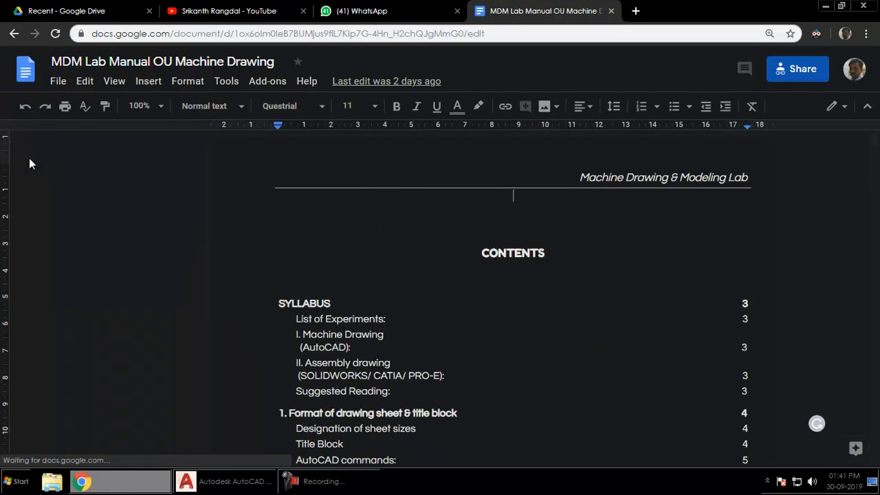
{"action": "scroll", "coordinate": [118, 343], "scroll_direction": "down", "scroll_amount": 12}
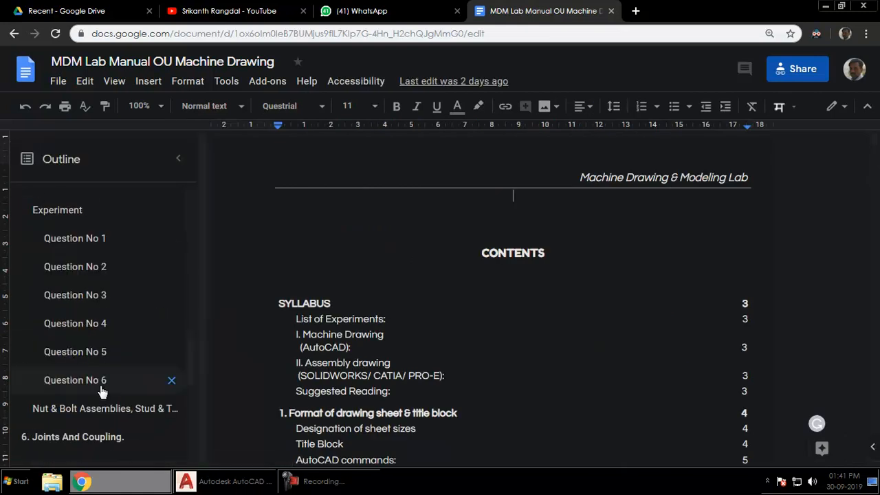
{"action": "left_click", "coordinate": [103, 195]}
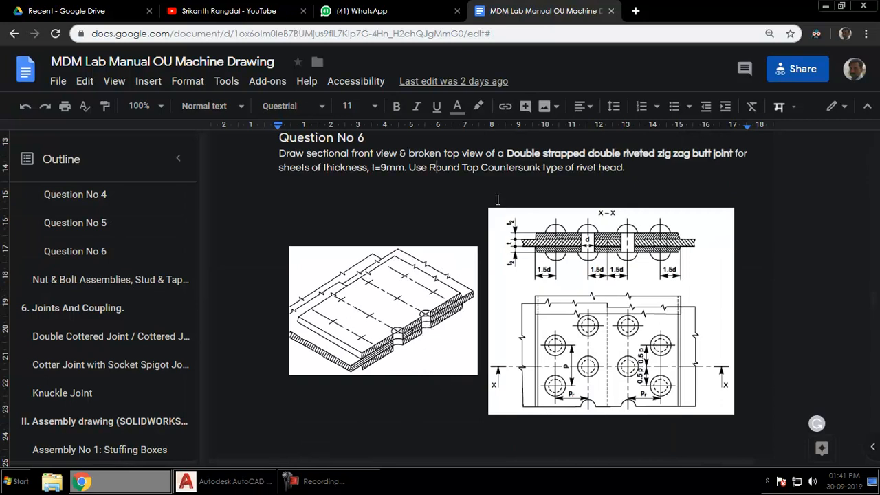
Make the words "Round Top Countersunk" bold in the Question No 6 text
{"action": "triple_click", "coordinate": [644, 166]}
{"action": "left_click", "coordinate": [556, 153]}
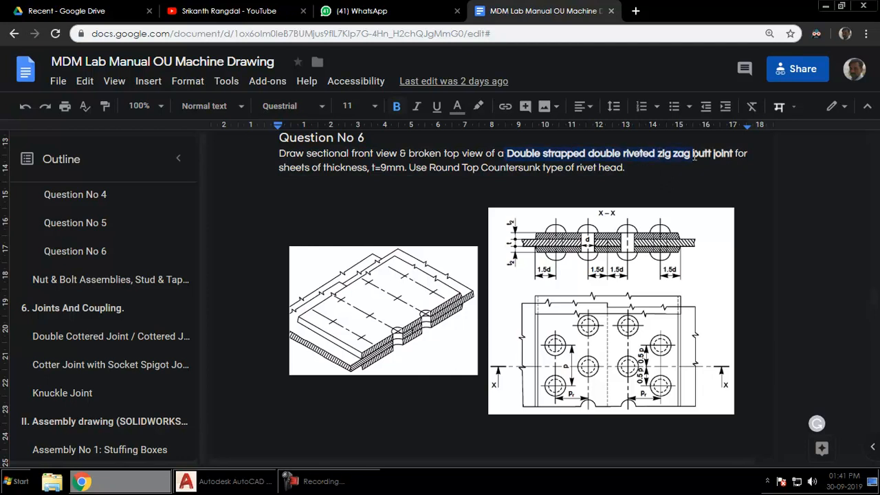
{"action": "left_click", "coordinate": [721, 157]}
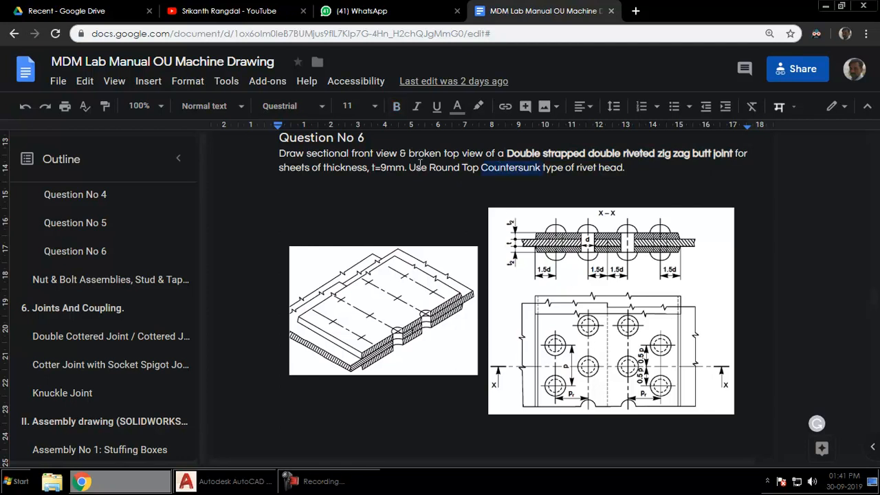
{"action": "left_click", "coordinate": [542, 168], "text": "shift"}
{"action": "key", "text": "ctrl+b"}
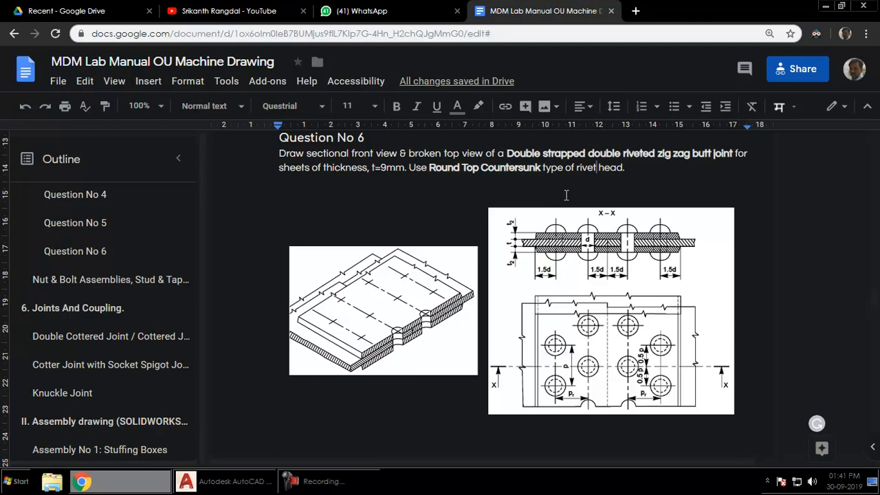
Look up the round top countersunk head proportions in the manual's rivet heads figure and switch to AutoCAD
{"action": "scroll", "coordinate": [343, 296], "scroll_direction": "up", "scroll_amount": 20}
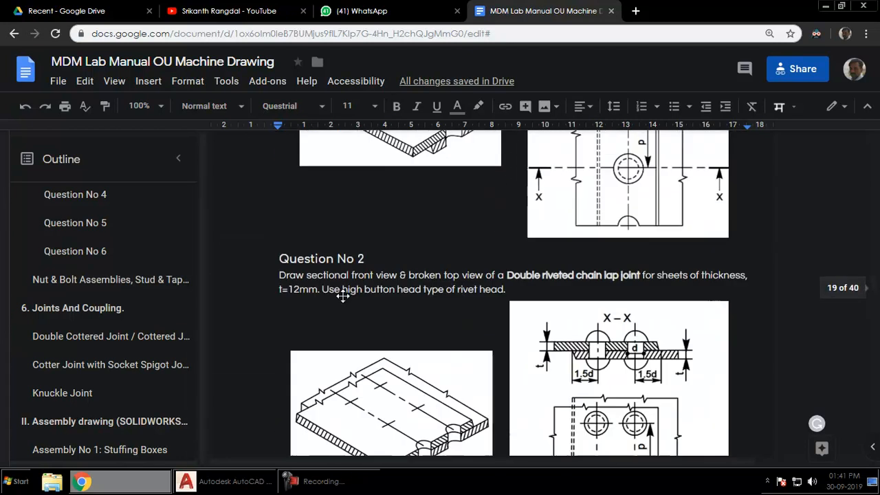
{"action": "scroll", "coordinate": [343, 296], "scroll_direction": "up", "scroll_amount": 7}
{"action": "scroll", "coordinate": [492, 326], "scroll_direction": "down", "scroll_amount": 3}
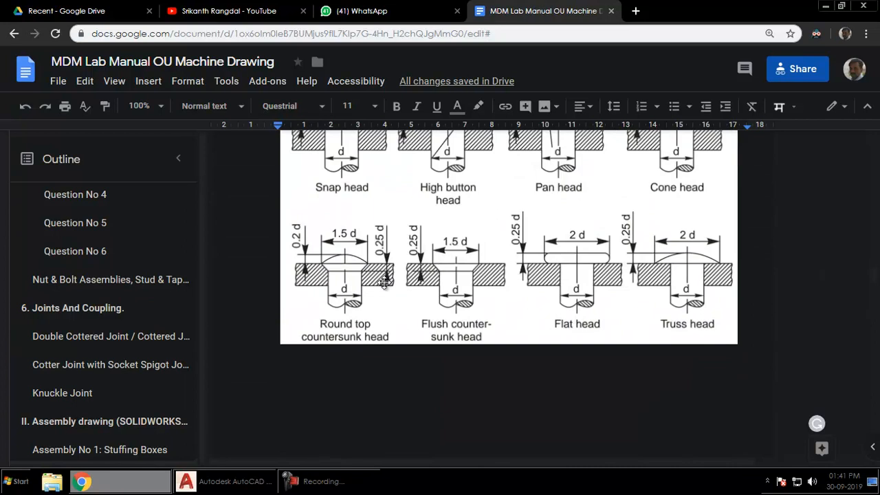
{"action": "left_click", "coordinate": [491, 327]}
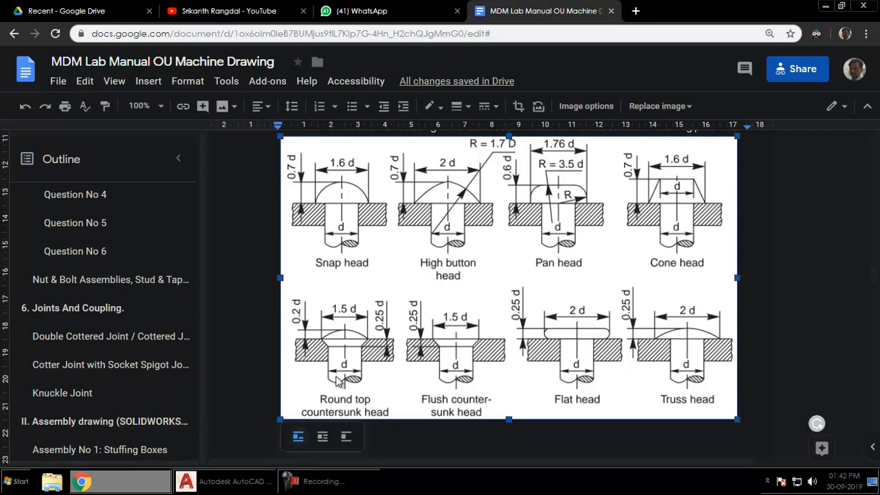
{"action": "key", "text": "alt+Tab"}
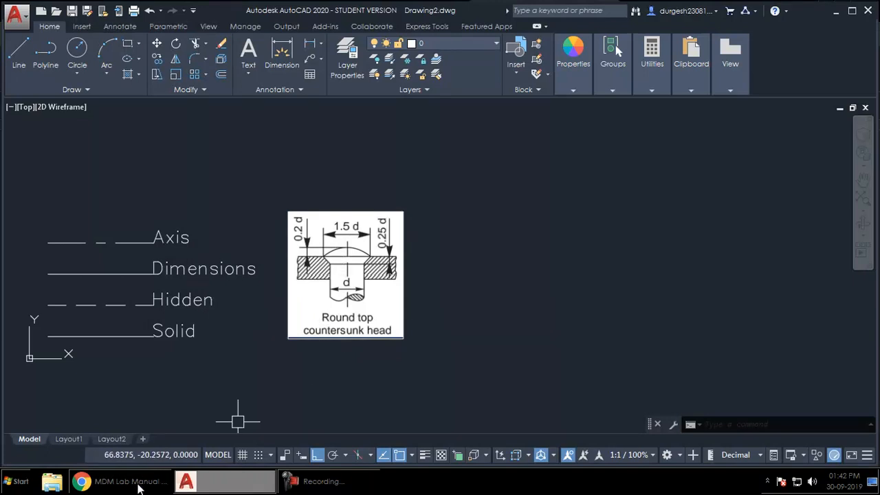
Return to the manual in Chrome and check the sheet thickness and rivet head type given in Question No 6
{"action": "left_click", "coordinate": [131, 481]}
{"action": "scroll", "coordinate": [89, 350], "scroll_direction": "down", "scroll_amount": 1}
{"action": "scroll", "coordinate": [82, 310], "scroll_direction": "up", "scroll_amount": 1}
{"action": "left_click", "coordinate": [77, 251]}
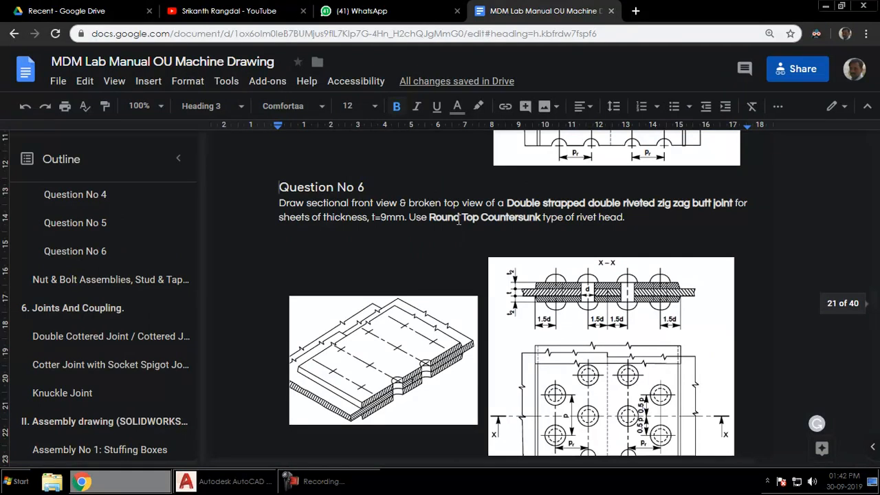
{"action": "left_click", "coordinate": [459, 221]}
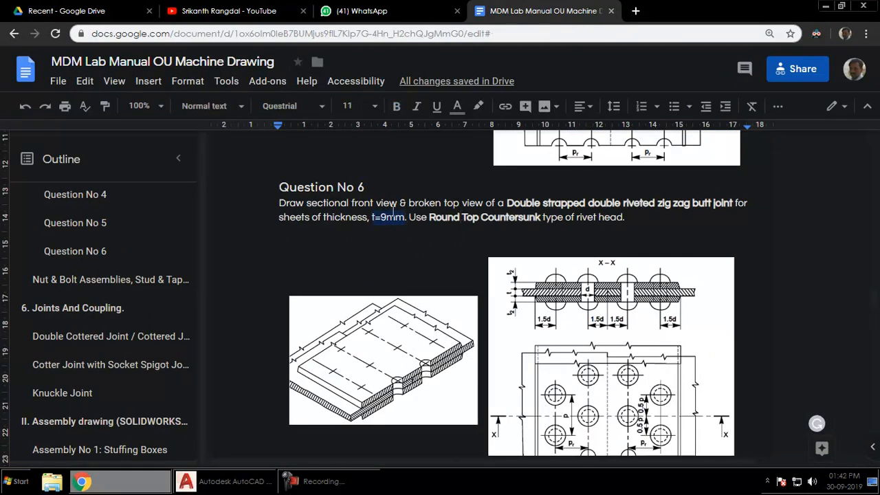
Switch to AutoCAD and draw a long horizontal line for the plate beside the countersunk head picture
{"action": "key", "text": "alt+Tab"}
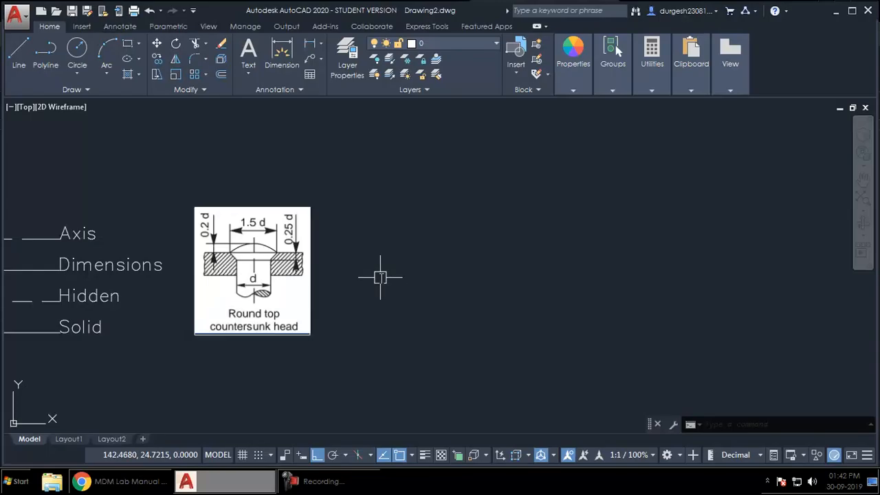
{"action": "key", "text": "Return"}
{"action": "left_click", "coordinate": [373, 306]}
{"action": "left_click", "coordinate": [761, 306]}
{"action": "mouse_move", "coordinate": [633, 316]}
{"action": "middle_mouse_down"}
{"action": "mouse_move", "coordinate": [641, 244]}
{"action": "mouse_move", "coordinate": [648, 265]}
{"action": "middle_mouse_up"}
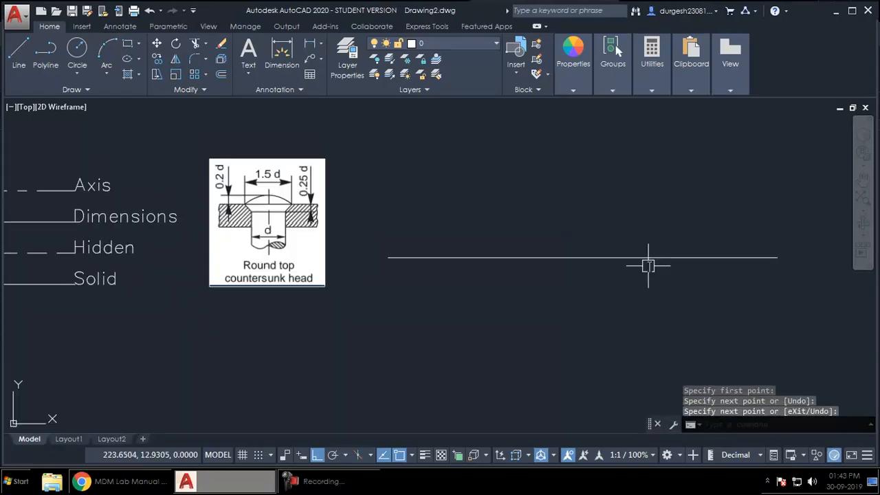
{"action": "type", "text": "o"}
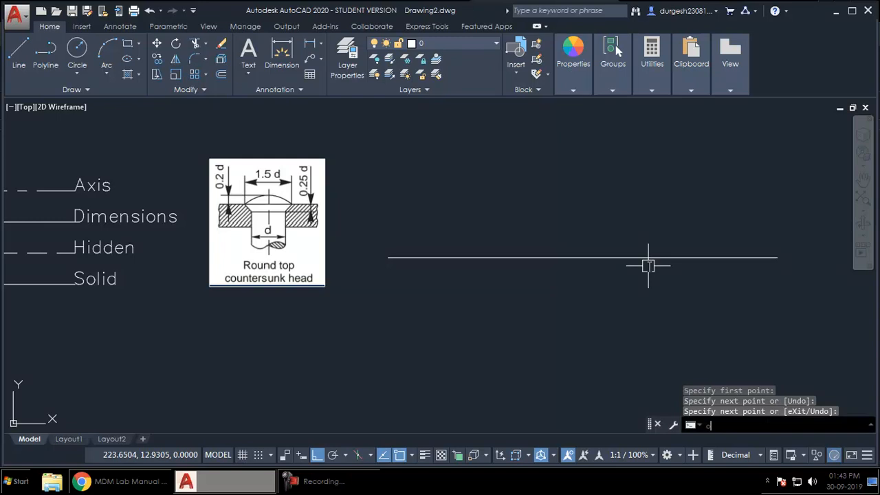
{"action": "key", "text": "Return"}
{"action": "key", "text": "Escape"}
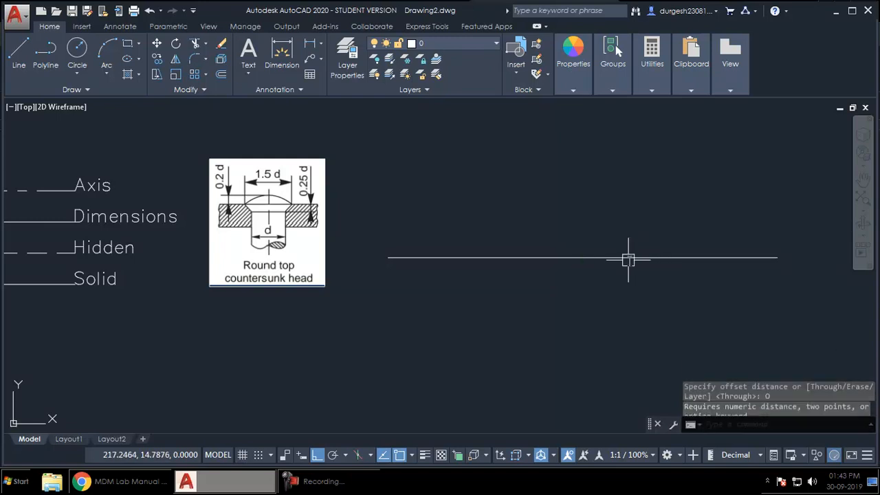
Offset the horizontal line upward by 9 to form the other edge of the plate
{"action": "type", "text": "o"}
{"action": "key", "text": "Return"}
{"action": "type", "text": "9"}
{"action": "key", "text": "Return"}
{"action": "left_click", "coordinate": [620, 258]}
{"action": "left_click", "coordinate": [589, 163]}
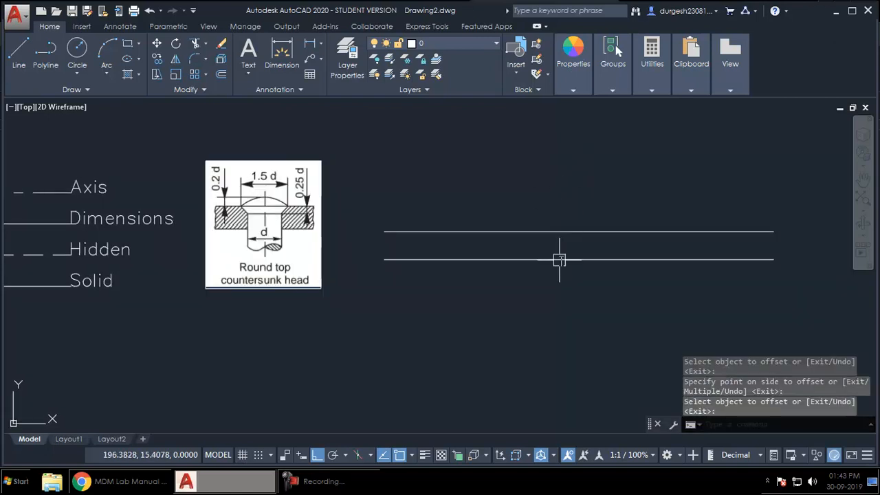
{"action": "key", "text": "Escape"}
Draw a vertical line between the midpoints of the two horizontal plate lines
{"action": "type", "text": "l"}
{"action": "key", "text": "Return"}
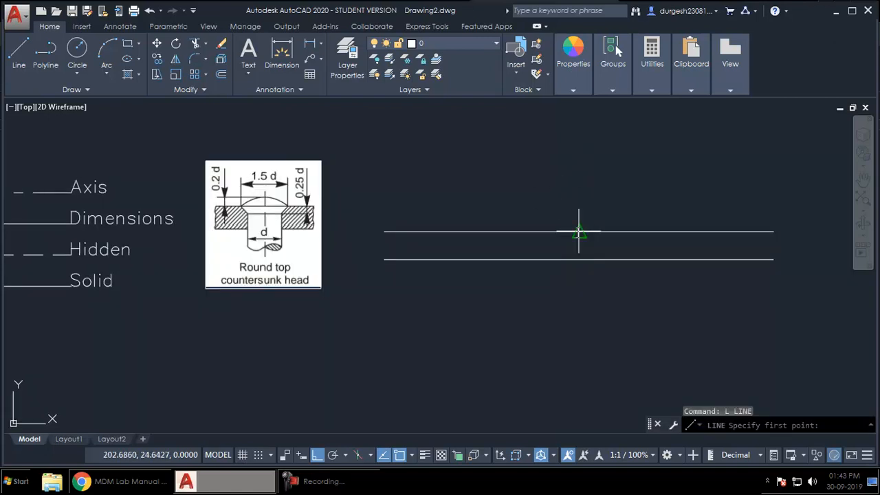
{"action": "left_click", "coordinate": [579, 231]}
{"action": "left_click", "coordinate": [579, 259]}
{"action": "key", "text": "Return"}
{"action": "middle_click_drag", "start_coordinate": [590, 301], "coordinate": [579, 304]}
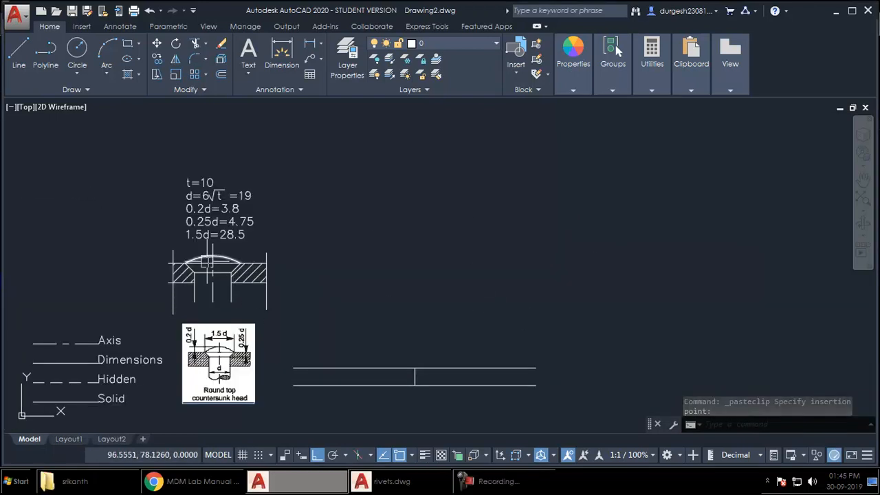
Examine the pasted countersunk rivet head section and its calculation notes for t, d, 0.2d, 0.25d and 1.5d
{"action": "left_click", "coordinate": [210, 261]}
{"action": "scroll", "coordinate": [209, 261], "scroll_direction": "up", "scroll_amount": 3}
{"action": "mouse_move", "coordinate": [249, 319]}
{"action": "middle_mouse_down"}
{"action": "mouse_move", "coordinate": [290, 297]}
{"action": "mouse_move", "coordinate": [280, 285]}
{"action": "middle_mouse_up"}
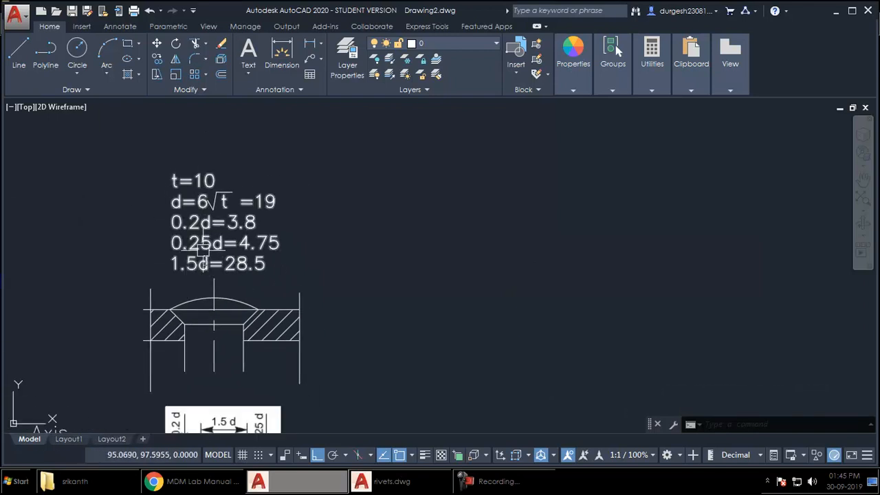
{"action": "middle_click_drag", "start_coordinate": [383, 318], "coordinate": [365, 295]}
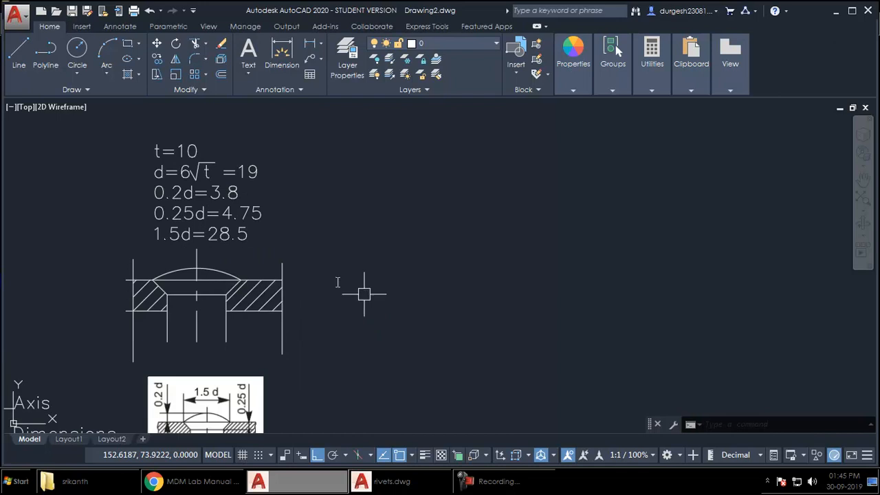
{"action": "middle_click_drag", "start_coordinate": [353, 338], "coordinate": [336, 332]}
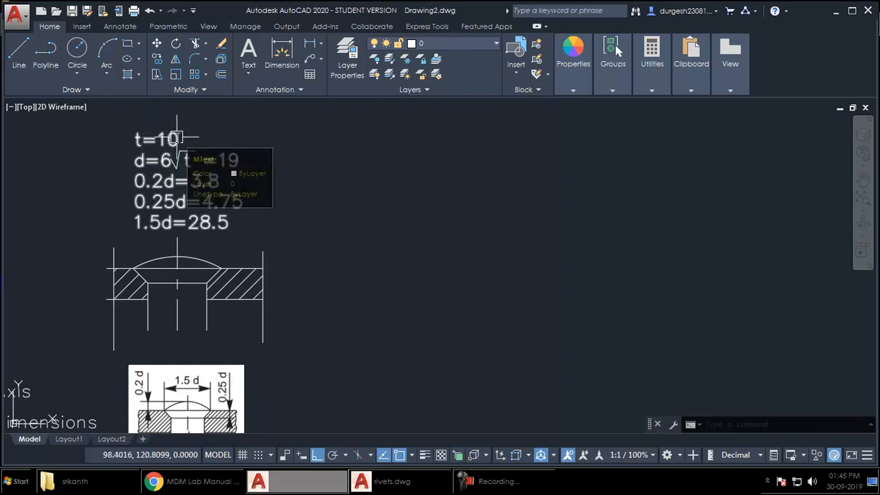
{"action": "key", "text": "ctrl+z"}
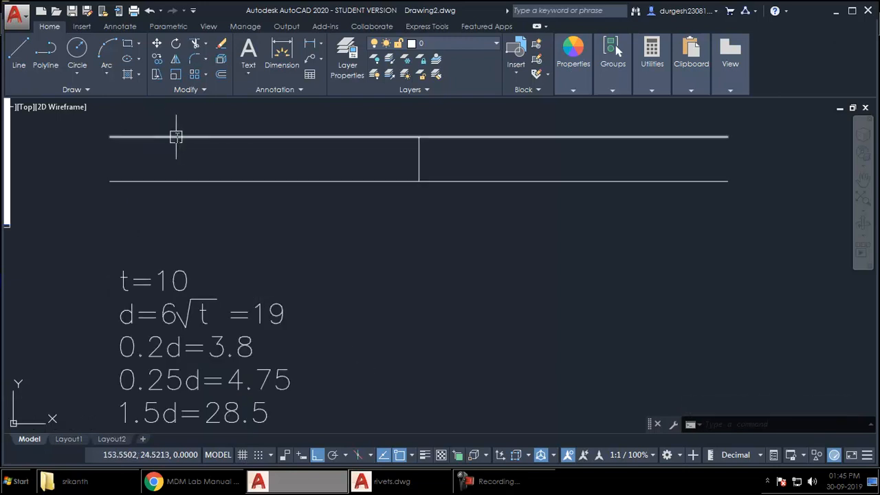
{"action": "type", "text": "CAL"}
{"action": "key", "text": "Escape"}
{"action": "type", "text": "ca"}
{"action": "key", "text": "Escape"}
Open the Windows Calculator over the drawing and reposition its window
{"action": "key", "text": "super"}
{"action": "type", "text": "cal"}
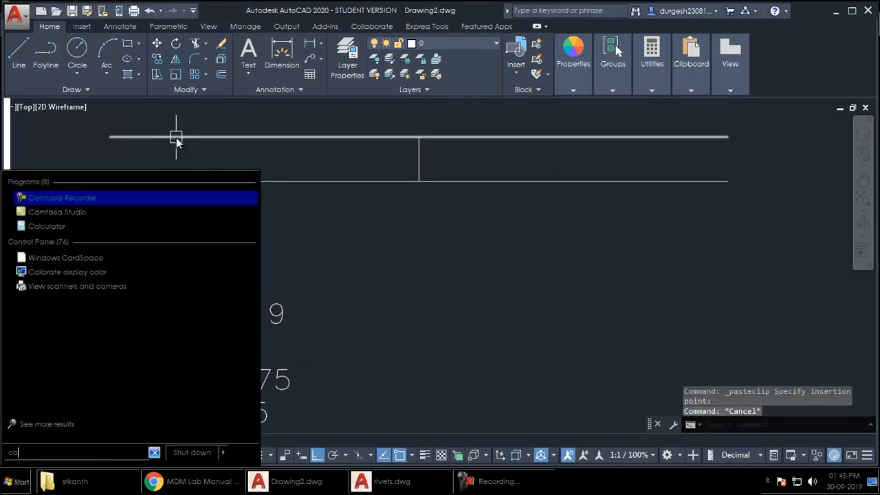
{"action": "key", "text": "Return"}
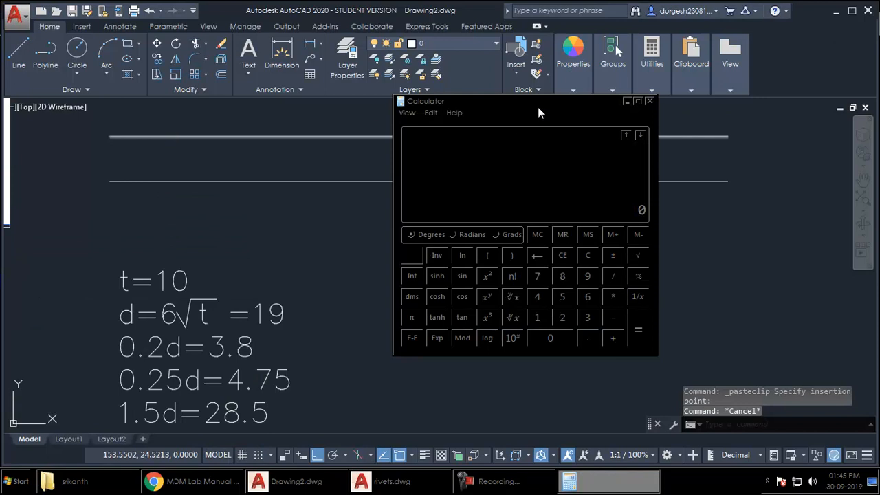
{"action": "left_click_drag", "start_coordinate": [539, 112], "coordinate": [587, 128]}
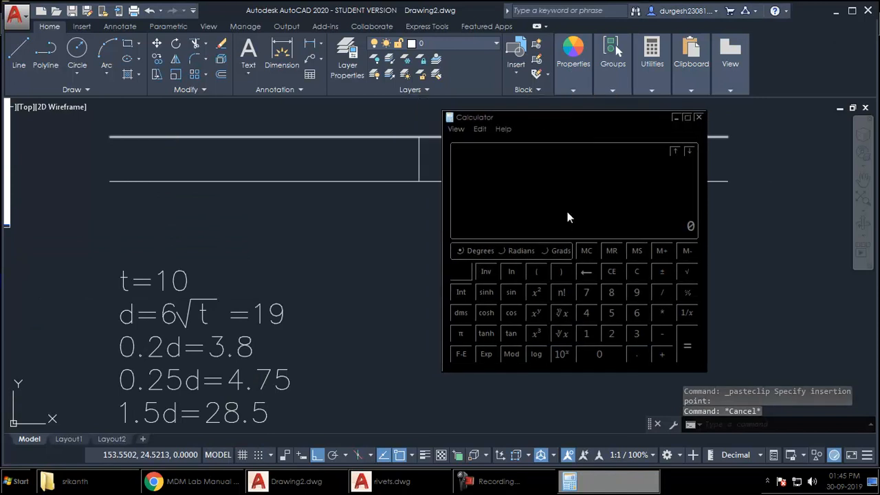
Set the thickness in the rivet calculation notes to t=9
{"action": "left_click", "coordinate": [174, 283]}
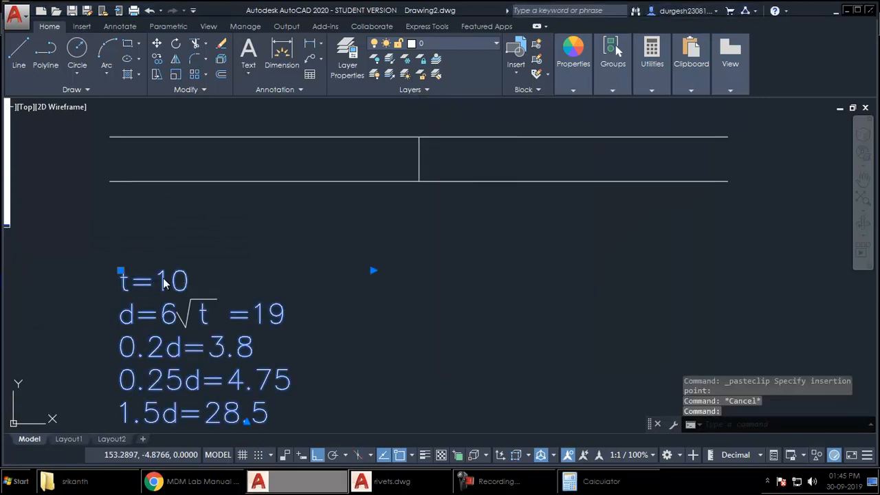
{"action": "double_click", "coordinate": [166, 277]}
{"action": "left_click", "coordinate": [165, 280]}
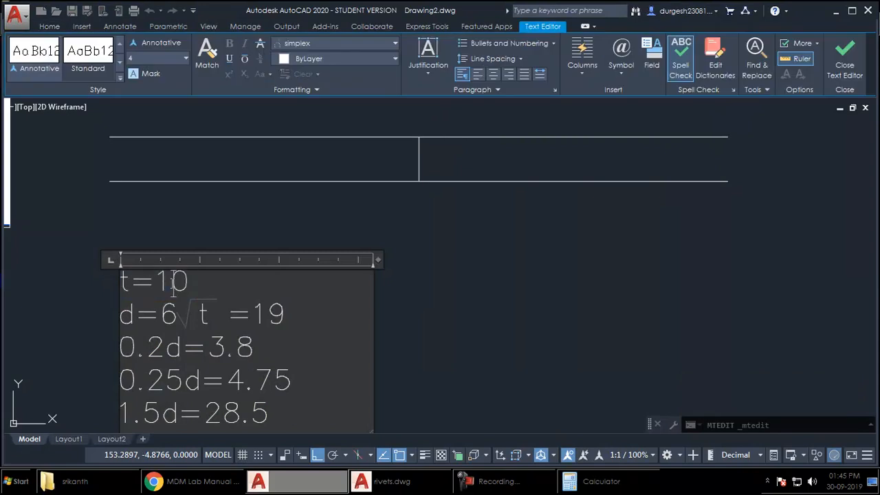
{"action": "left_click_drag", "start_coordinate": [158, 280], "coordinate": [187, 278]}
{"action": "type", "text": "9"}
{"action": "left_click", "coordinate": [220, 317]}
{"action": "key", "text": "Escape"}
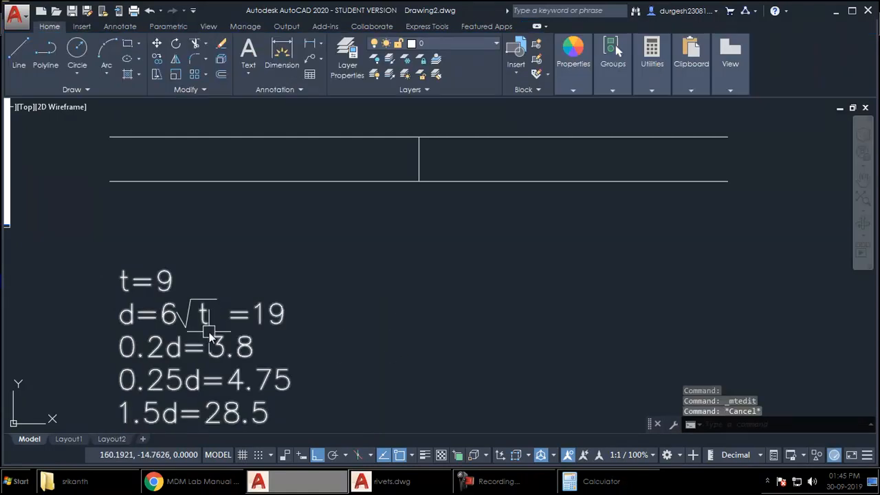
Set the result of the d=6√t line in the calculation notes to 18 and switch to Calculator
{"action": "double_click", "coordinate": [272, 314]}
{"action": "left_click_drag", "start_coordinate": [292, 313], "coordinate": [271, 328]}
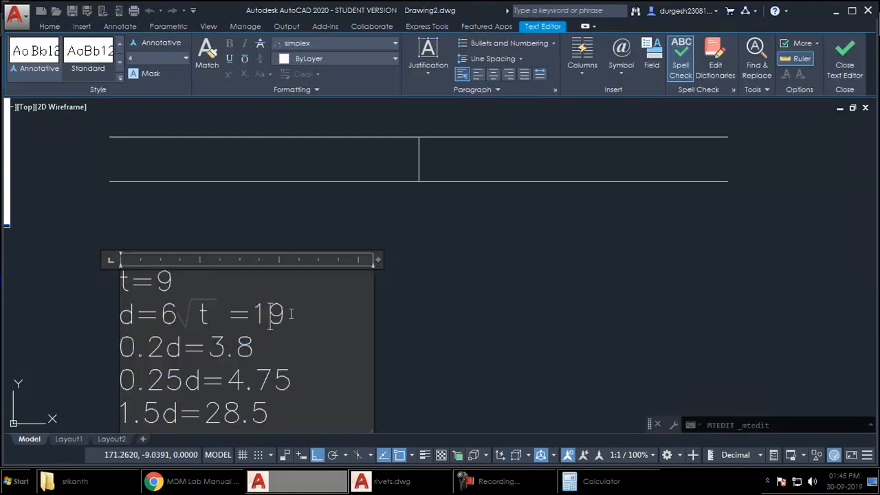
{"action": "type", "text": "8"}
{"action": "left_click", "coordinate": [447, 300]}
{"action": "key", "text": "alt+Tab"}
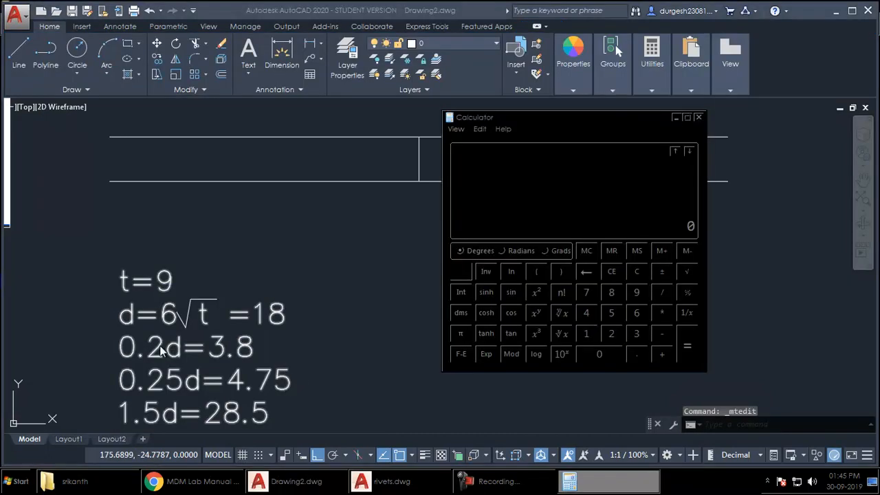
Calculate 0.2 × 18 in Calculator and set the 0.2d line of the calculation notes to 3.6
{"action": "type", "text": "0.2"}
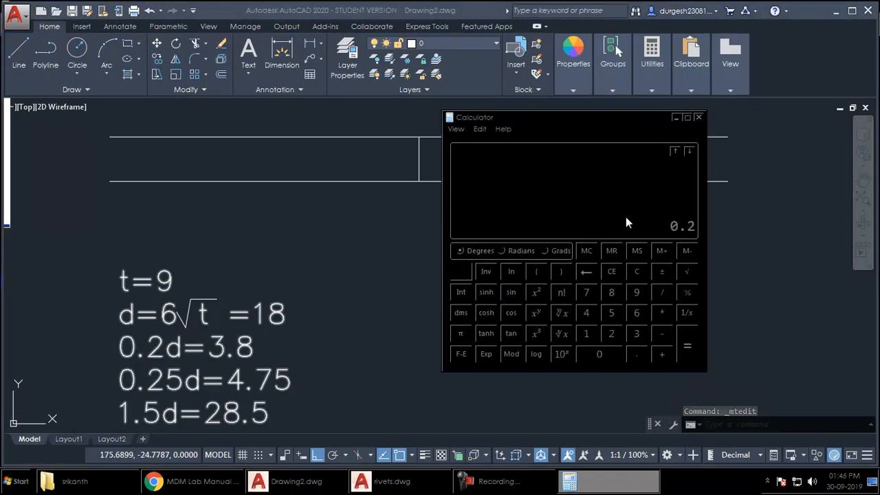
{"action": "type", "text": " * 18"}
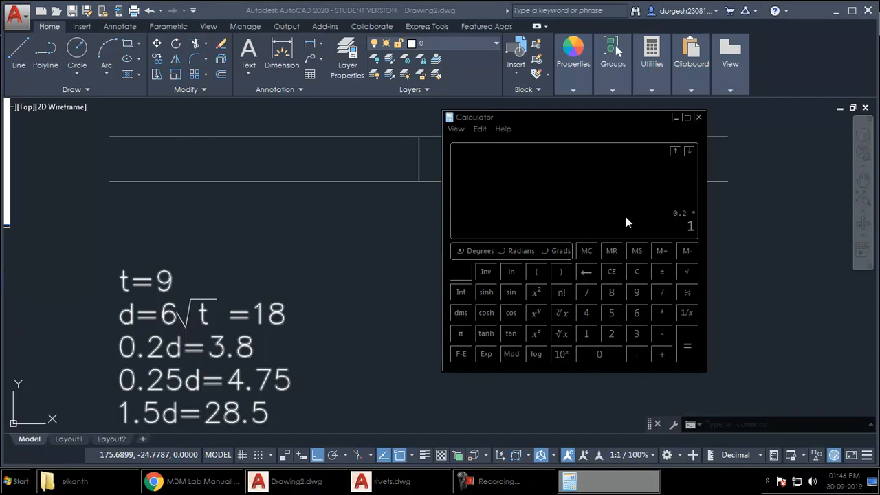
{"action": "key", "text": "Return"}
{"action": "key", "text": "alt+Tab"}
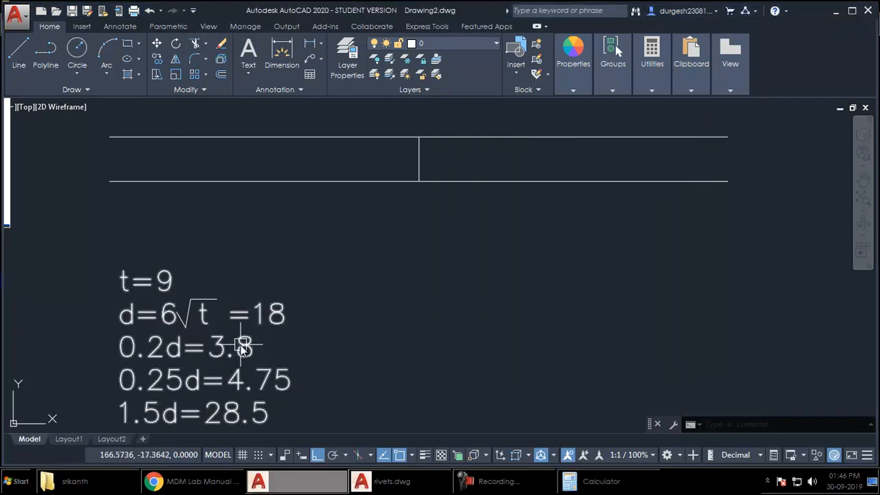
{"action": "double_click", "coordinate": [242, 347]}
{"action": "double_click", "coordinate": [249, 346]}
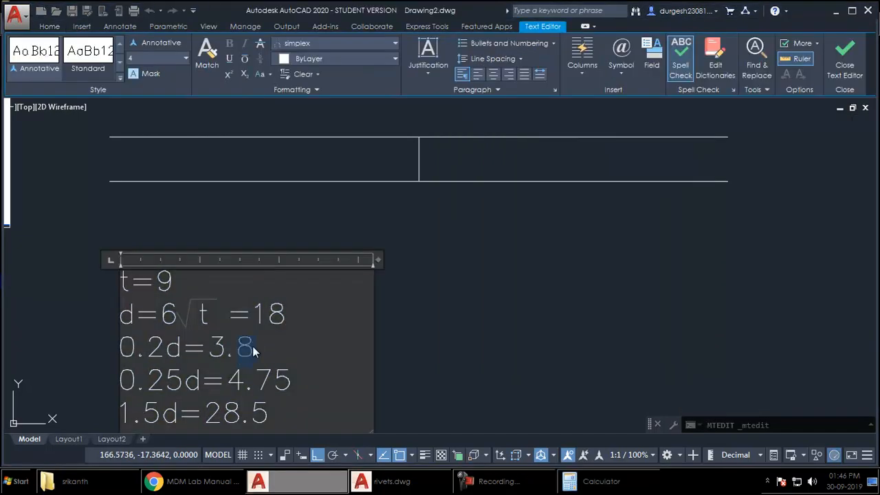
{"action": "type", "text": "6"}
{"action": "left_click", "coordinate": [631, 361]}
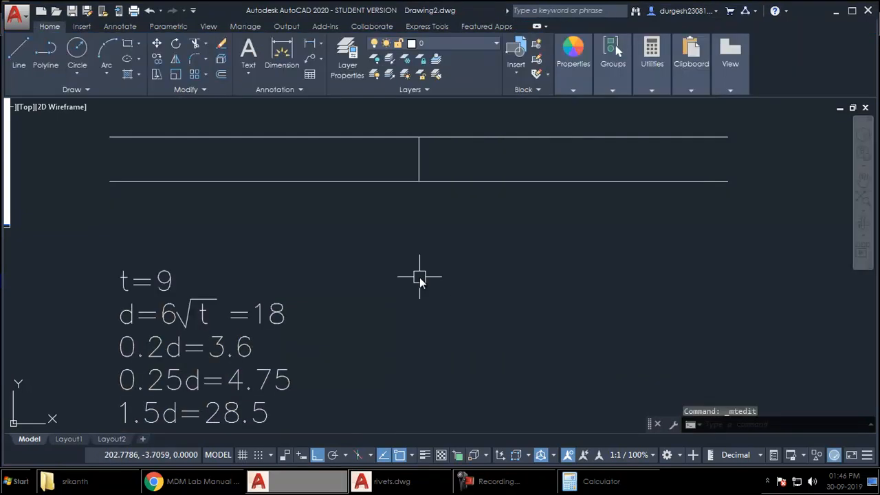
Calculate 0.25 × 18 in Calculator and set the 0.25d line of the calculation notes to 4.5
{"action": "key", "text": "alt+Tab"}
{"action": "type", "text": "25"}
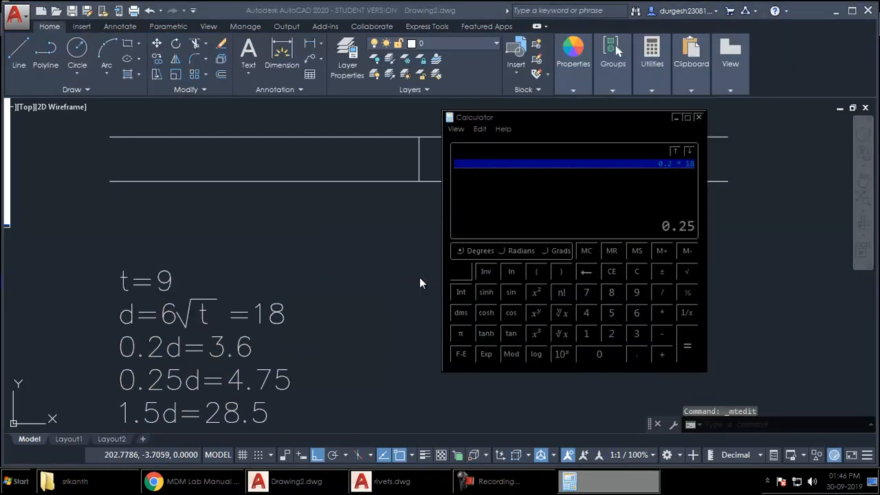
{"action": "type", "text": "18"}
{"action": "key", "text": "Return"}
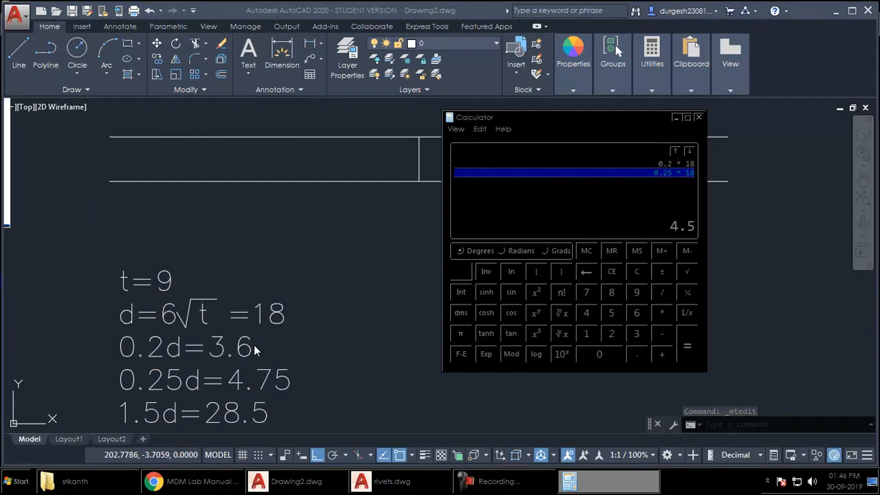
{"action": "key", "text": "alt+Tab"}
{"action": "double_click", "coordinate": [268, 380]}
{"action": "left_click_drag", "start_coordinate": [256, 379], "coordinate": [288, 378]}
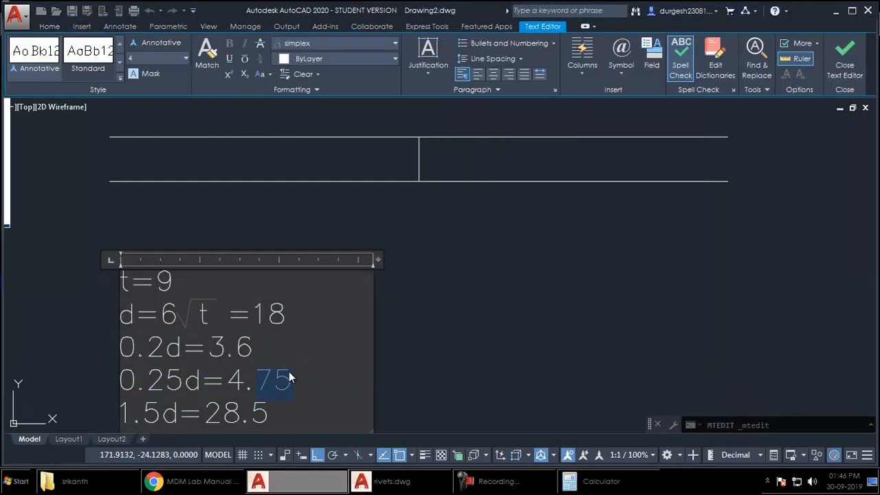
{"action": "type", "text": "5"}
{"action": "left_click", "coordinate": [422, 336]}
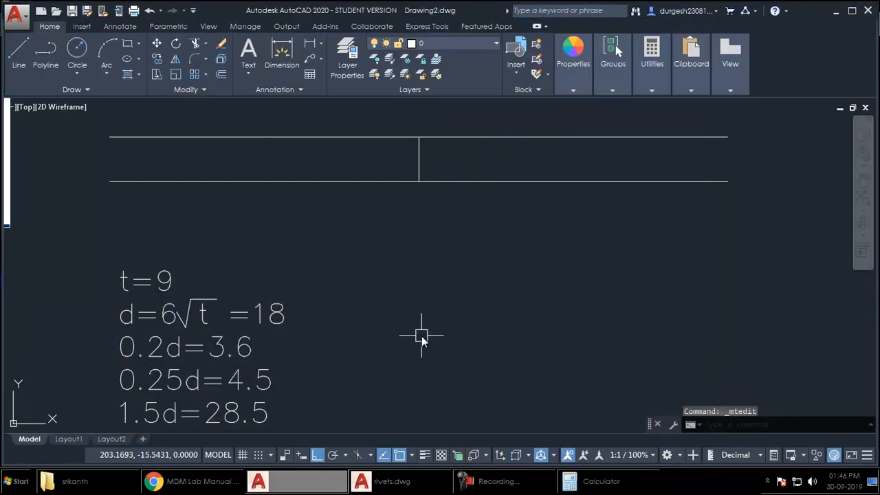
{"action": "key", "text": "Escape"}
{"action": "key", "text": "Escape"}
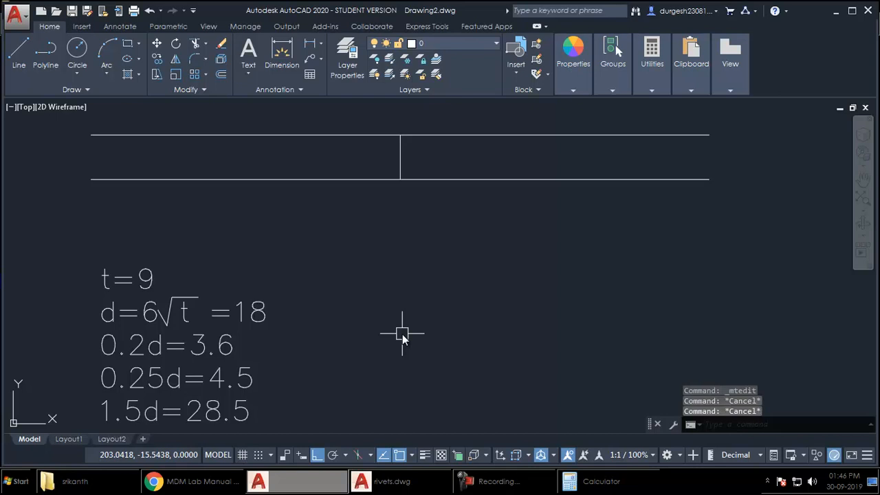
Calculate 1.5 × 18 in Calculator and set the 1.5d line of the calculation notes to 27
{"action": "middle_click_drag", "start_coordinate": [264, 409], "coordinate": [268, 398]}
{"action": "key", "text": "alt+Tab"}
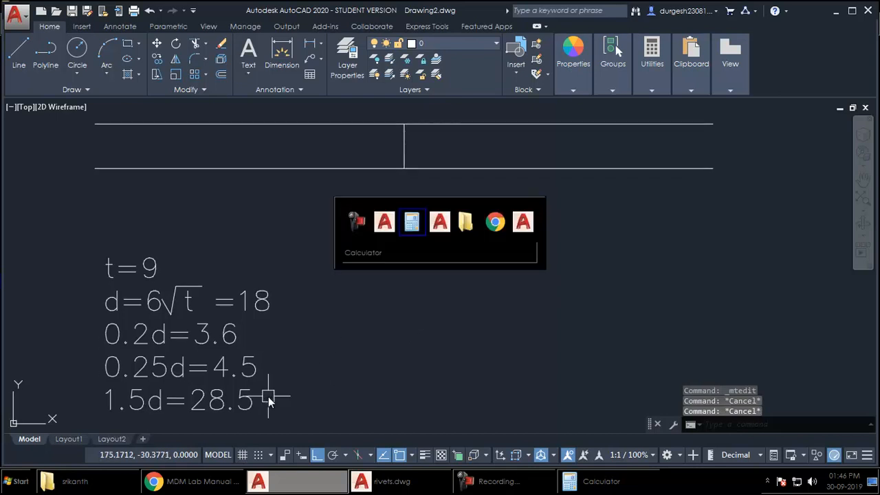
{"action": "type", "text": "1.5 * 18"}
{"action": "key", "text": "Return"}
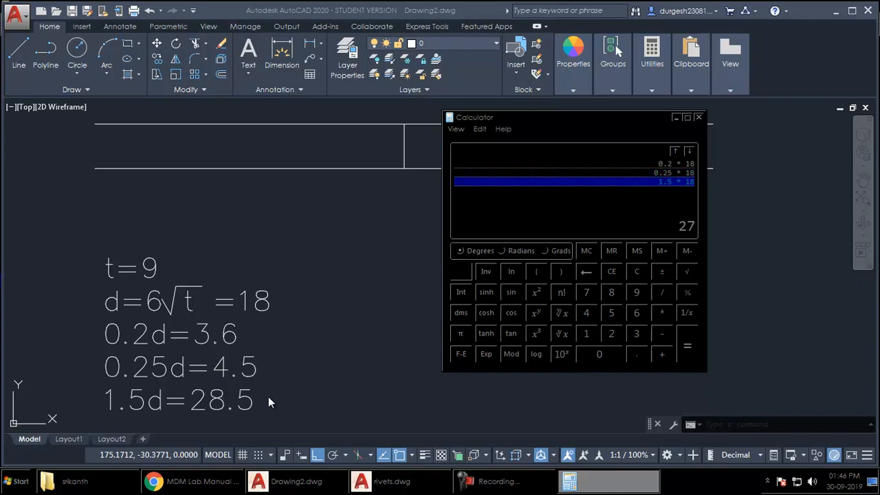
{"action": "left_click", "coordinate": [225, 405]}
{"action": "double_click", "coordinate": [223, 406]}
{"action": "left_click_drag", "start_coordinate": [191, 400], "coordinate": [266, 393]}
{"action": "type", "text": "27"}
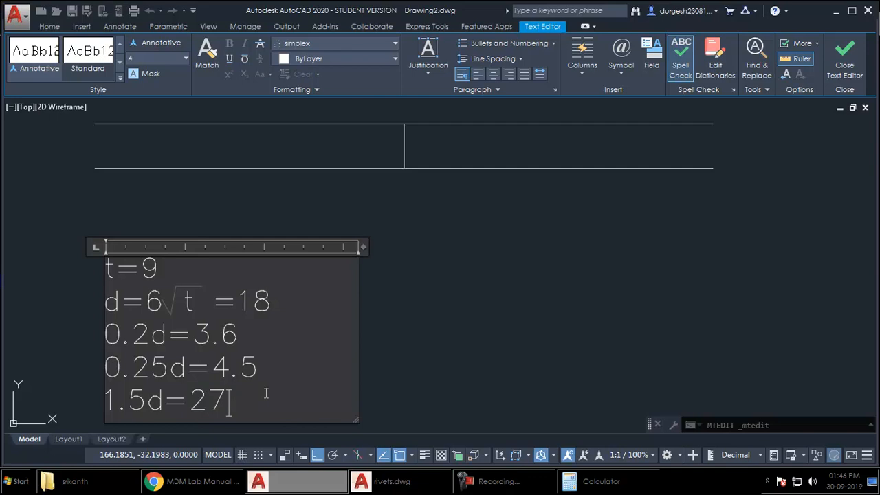
{"action": "key", "text": "Escape"}
{"action": "scroll", "coordinate": [367, 292], "scroll_direction": "down", "scroll_amount": 3}
{"action": "mouse_move", "coordinate": [367, 291]}
{"action": "middle_mouse_down"}
{"action": "mouse_move", "coordinate": [373, 324]}
{"action": "mouse_move", "coordinate": [390, 324]}
{"action": "middle_mouse_up"}
{"action": "scroll", "coordinate": [421, 252], "scroll_direction": "up", "scroll_amount": 2}
{"action": "mouse_move", "coordinate": [420, 253]}
{"action": "middle_mouse_down"}
{"action": "mouse_move", "coordinate": [462, 270]}
{"action": "mouse_move", "coordinate": [418, 262]}
{"action": "middle_mouse_up"}
{"action": "scroll", "coordinate": [462, 269], "scroll_direction": "down", "scroll_amount": 2}
{"action": "middle_click_drag", "start_coordinate": [468, 313], "coordinate": [443, 314]}
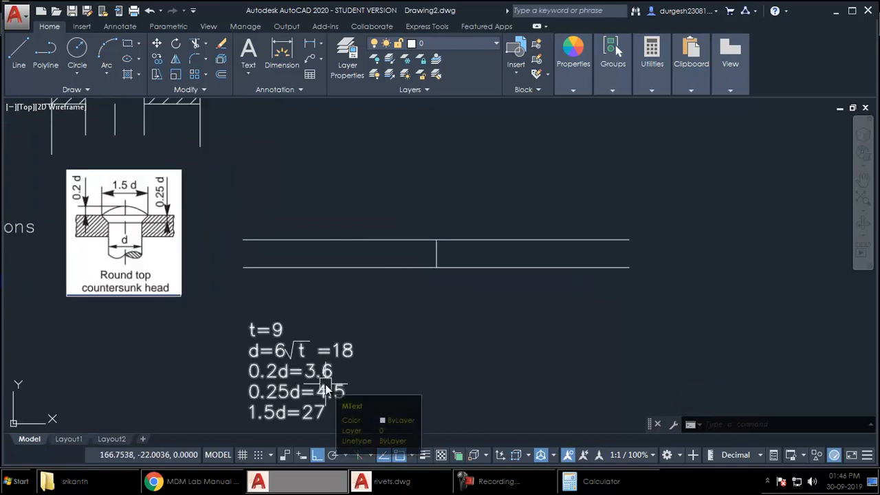
Switch to Chrome, go to the V sem – CAPD Lab page and open the linked Machine Drawing text book
{"action": "left_click", "coordinate": [154, 481]}
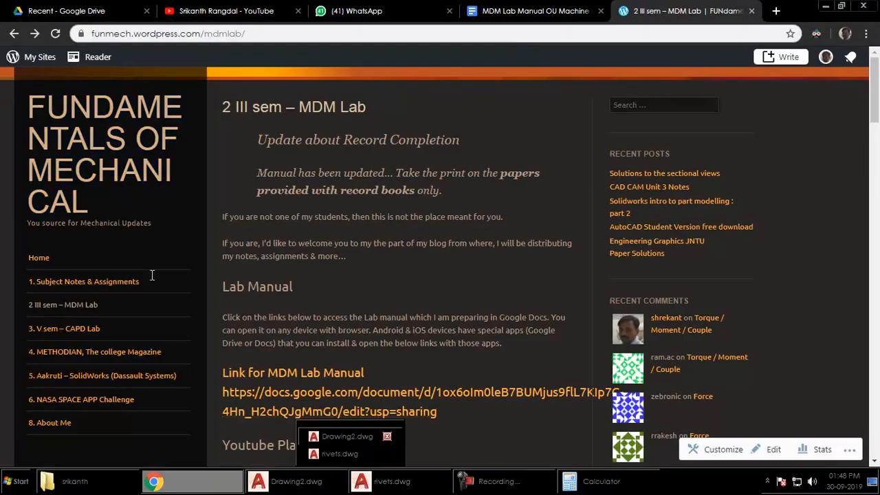
{"action": "left_click", "coordinate": [72, 329]}
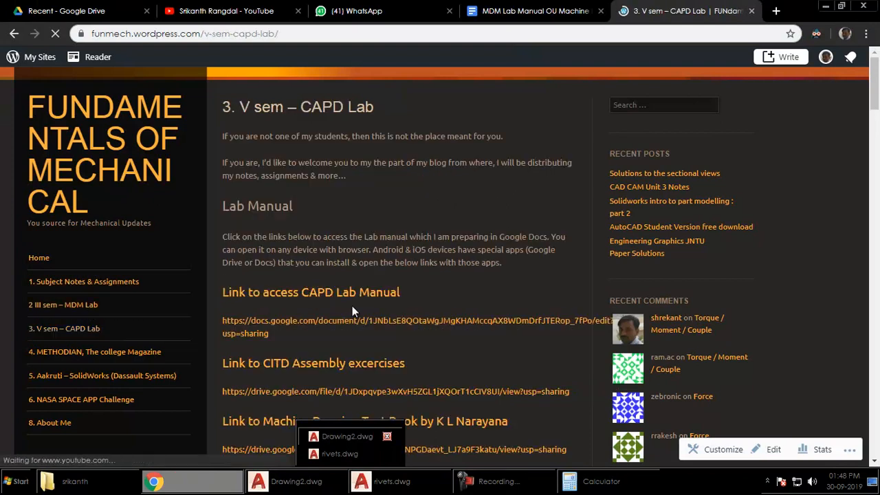
{"action": "scroll", "coordinate": [382, 264], "scroll_direction": "down", "scroll_amount": 3}
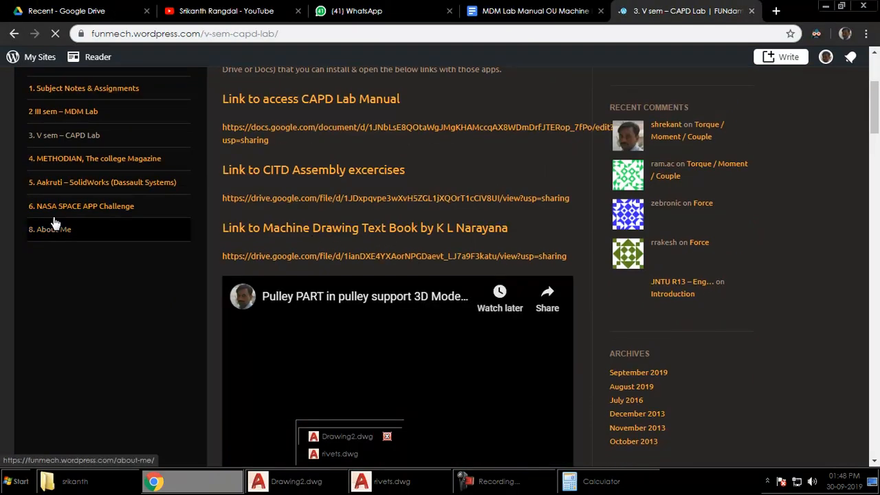
{"action": "scroll", "coordinate": [89, 204], "scroll_direction": "up", "scroll_amount": 1}
{"action": "left_click", "coordinate": [412, 296]}
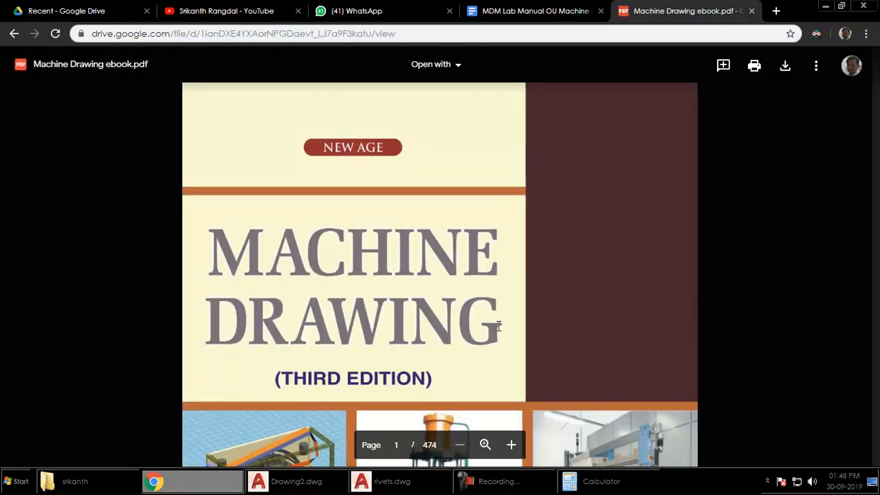
Search the Machine Drawing ebook for "riveting" and step through the matches to the Riveted Joints chapter
{"action": "key", "text": "ctrl+f"}
{"action": "type", "text": "e"}
{"action": "key", "text": "BackSpace"}
{"action": "type", "text": "rvi"}
{"action": "key", "text": "BackSpace"}
{"action": "key", "text": "BackSpace"}
{"action": "key", "text": "BackSpace"}
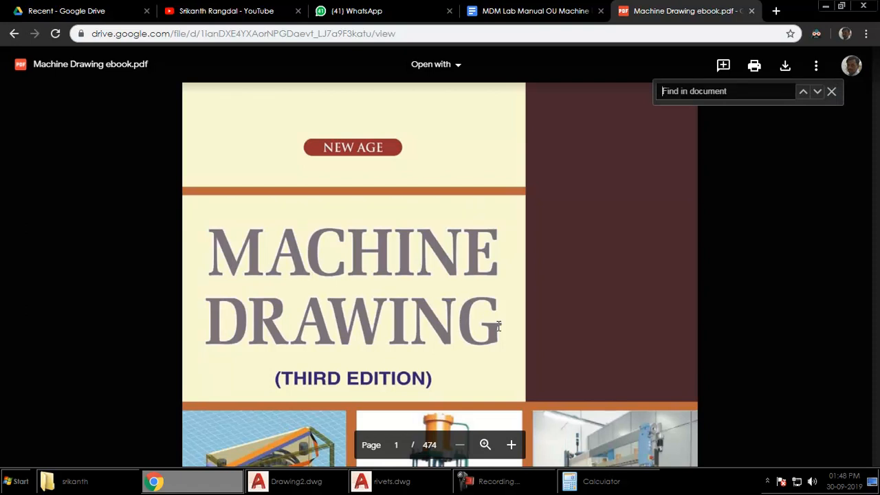
{"action": "type", "text": "riven"}
{"action": "key", "text": "Return"}
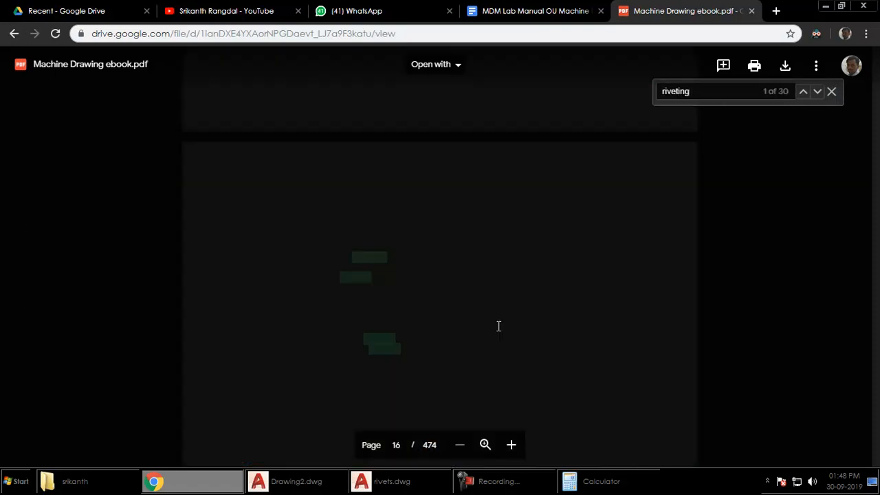
{"action": "left_click", "coordinate": [818, 93]}
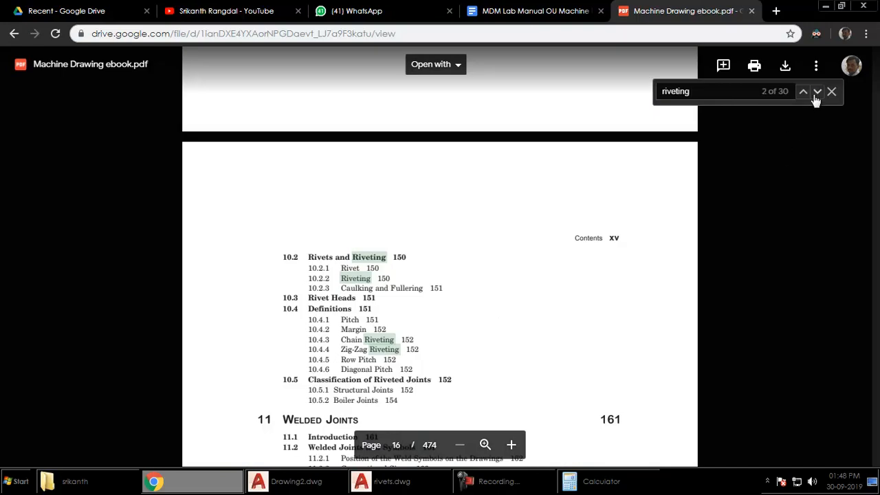
{"action": "left_click", "coordinate": [818, 93]}
{"action": "left_click", "coordinate": [818, 94]}
{"action": "left_click", "coordinate": [817, 94]}
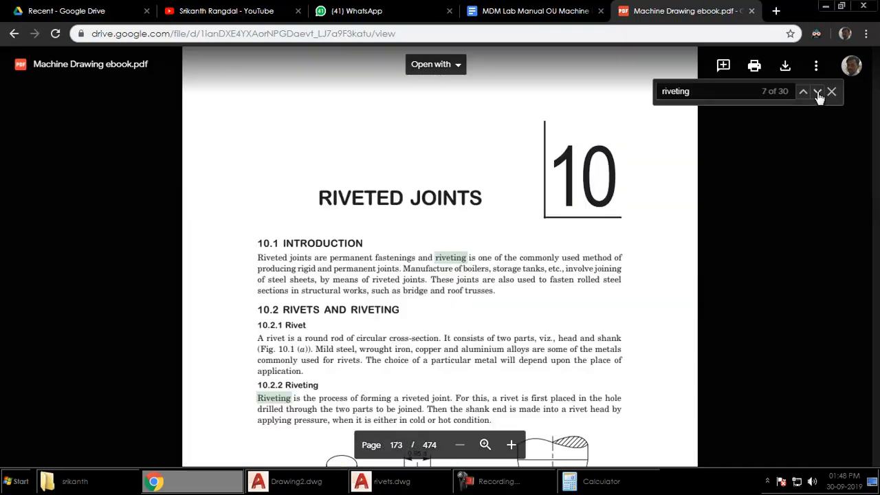
{"action": "left_click", "coordinate": [818, 93]}
Find page 157 of the Riveted Joints chapter and read the strap thickness formulas for single and double strap butt joints
{"action": "scroll", "coordinate": [443, 231], "scroll_direction": "down", "scroll_amount": 20}
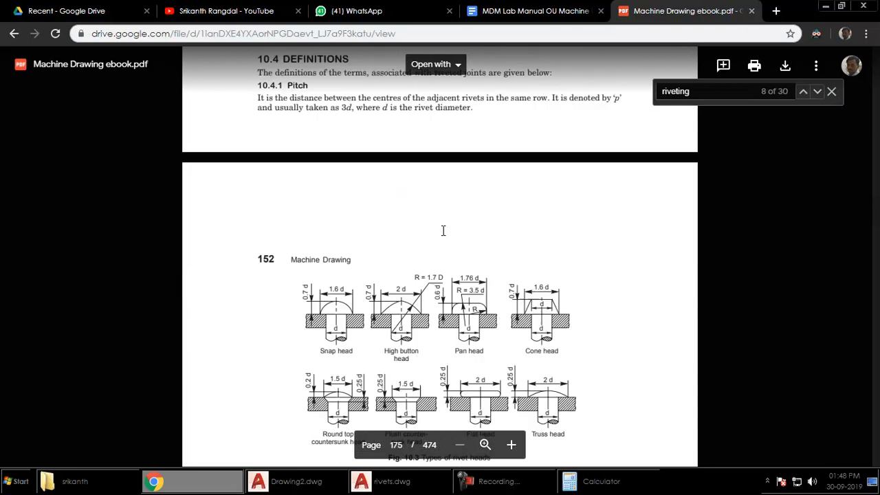
{"action": "scroll", "coordinate": [443, 230], "scroll_direction": "up", "scroll_amount": 8}
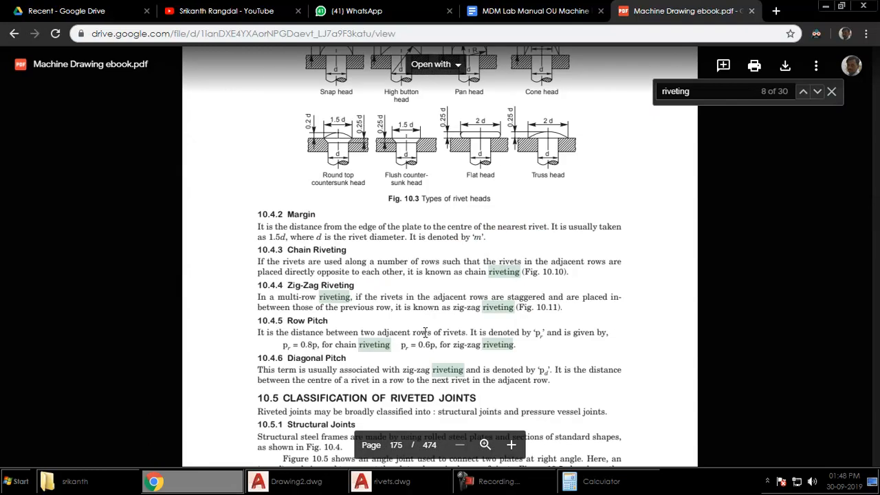
{"action": "scroll", "coordinate": [635, 258], "scroll_direction": "down", "scroll_amount": 20}
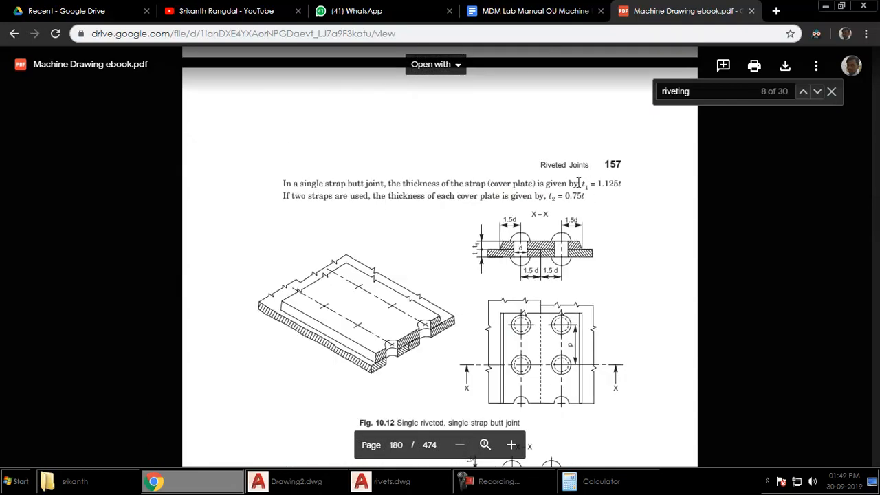
{"action": "left_click", "coordinate": [510, 445]}
{"action": "left_click", "coordinate": [511, 445]}
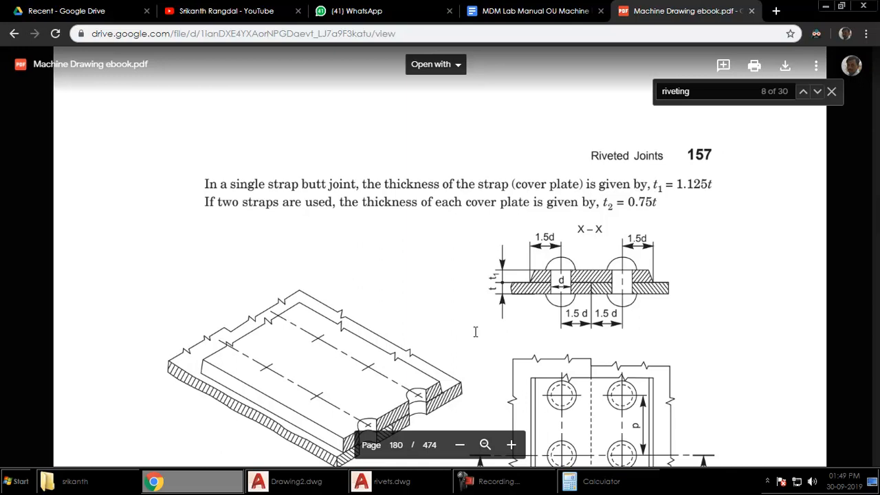
{"action": "mouse_move", "coordinate": [592, 489]}
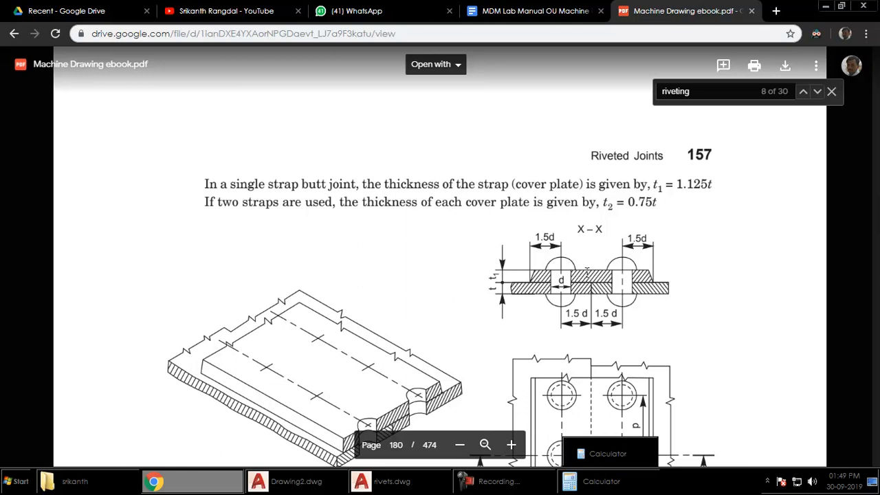
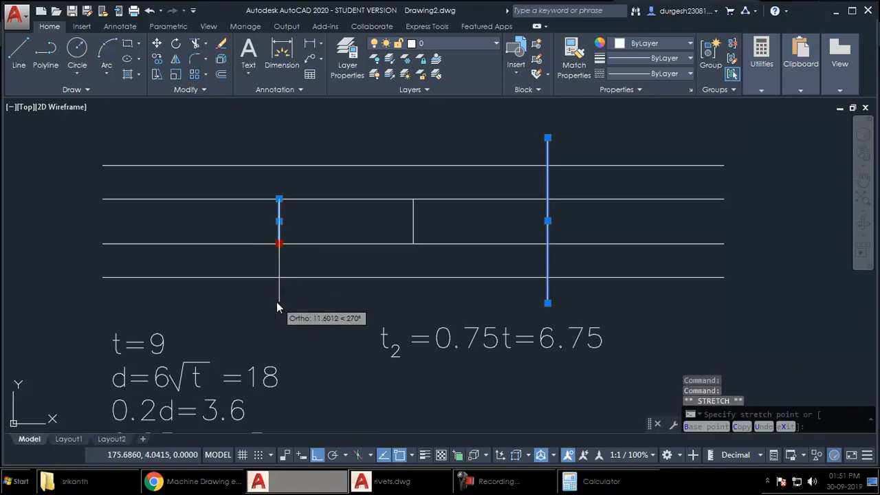
Stretch the vertical line through the plates on the joint's left half beyond both outer strap edges
{"action": "left_click", "coordinate": [279, 200]}
{"action": "left_click", "coordinate": [278, 145]}
{"action": "key", "text": "Escape"}
{"action": "key", "text": "Escape"}
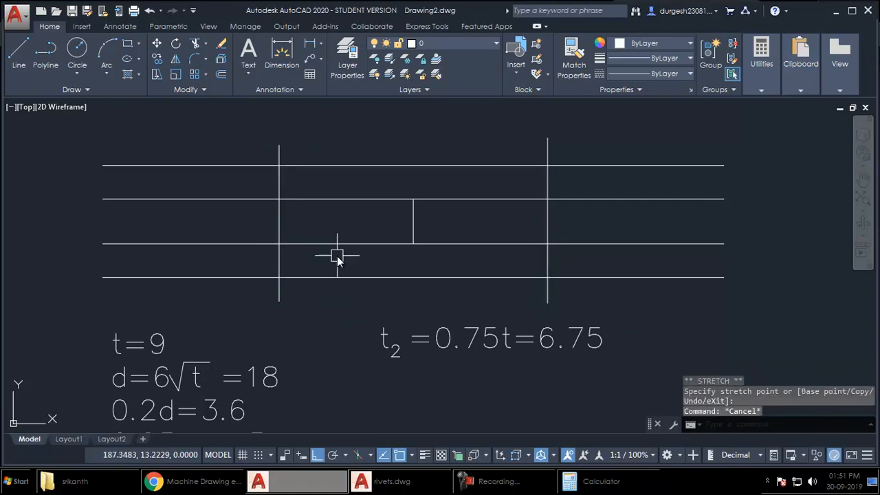
Match the properties of the Axis sample line onto the two long vertical lines on either side of the joint
{"action": "scroll", "coordinate": [336, 256], "scroll_direction": "down", "scroll_amount": 4}
{"action": "type", "text": "ma"}
{"action": "key", "text": "Return"}
{"action": "left_click", "coordinate": [65, 194]}
{"action": "left_click", "coordinate": [375, 233]}
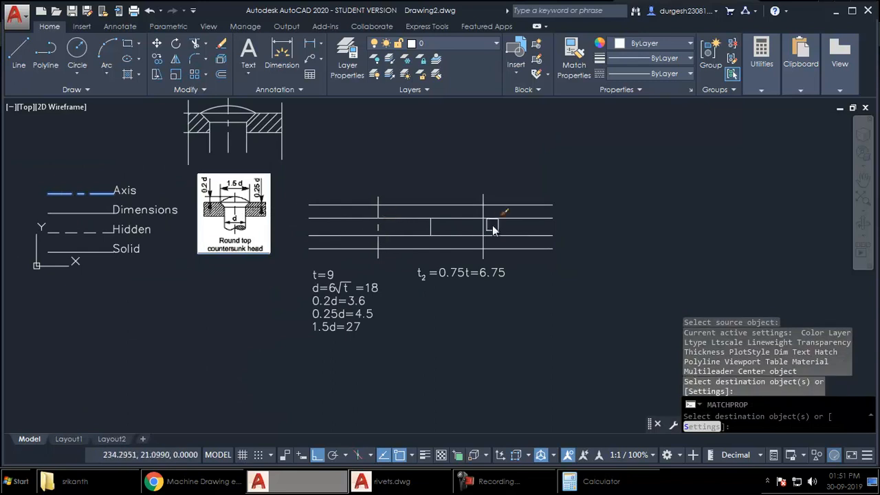
{"action": "left_click", "coordinate": [484, 226]}
{"action": "key", "text": "Return"}
{"action": "scroll", "coordinate": [485, 227], "scroll_direction": "up", "scroll_amount": 2}
{"action": "middle_click_drag", "start_coordinate": [490, 235], "coordinate": [498, 251]}
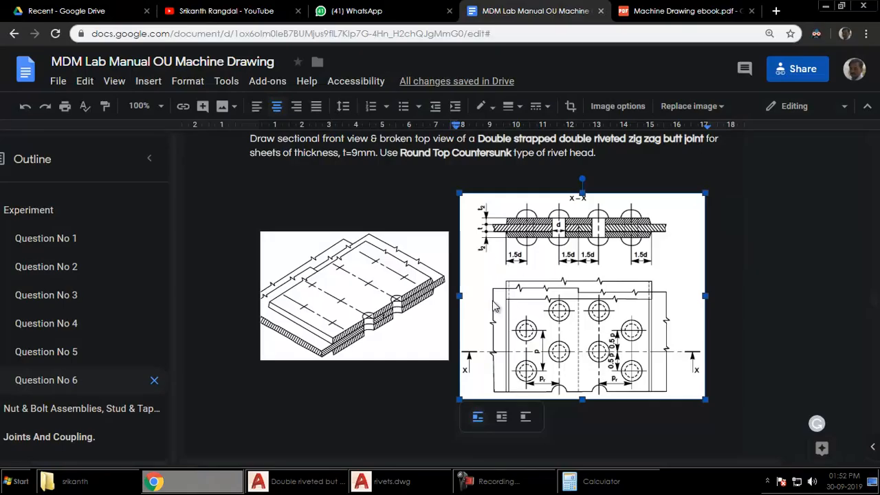
Set the lab manual's zoom to 200% and examine the sectional front view and top view of the zig zag butt joint
{"action": "left_click", "coordinate": [137, 107]}
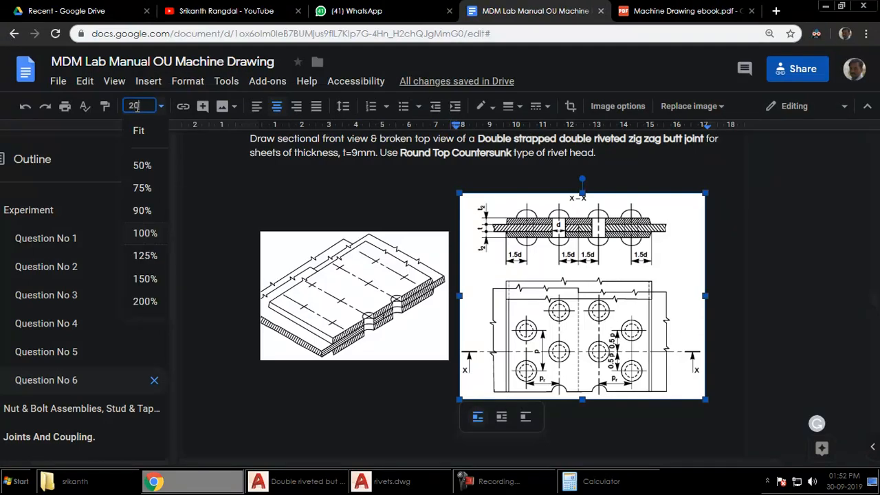
{"action": "key", "text": "Return"}
{"action": "scroll", "coordinate": [815, 308], "scroll_direction": "right", "scroll_amount": 6, "text": "shift"}
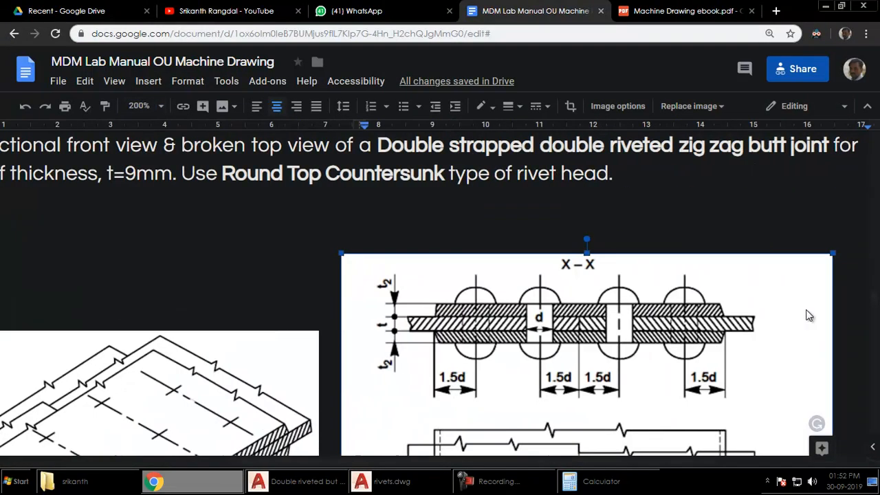
{"action": "scroll", "coordinate": [552, 241], "scroll_direction": "down", "scroll_amount": 2}
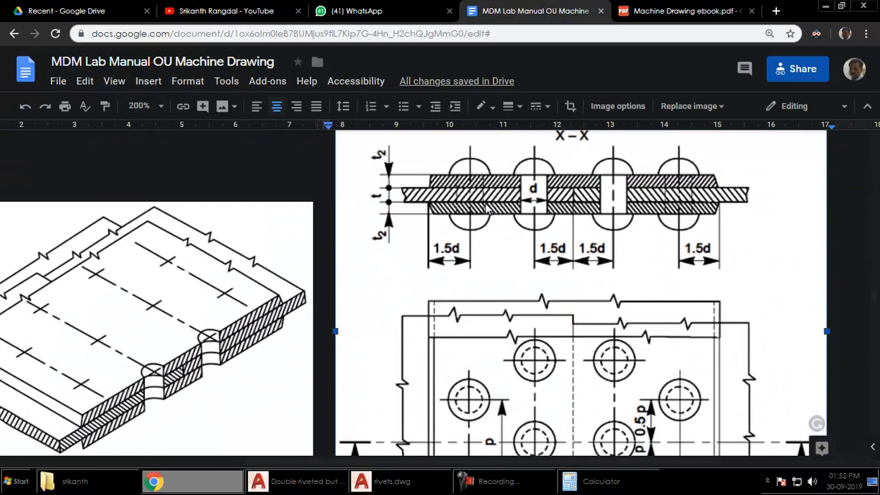
{"action": "scroll", "coordinate": [546, 296], "scroll_direction": "down", "scroll_amount": 2}
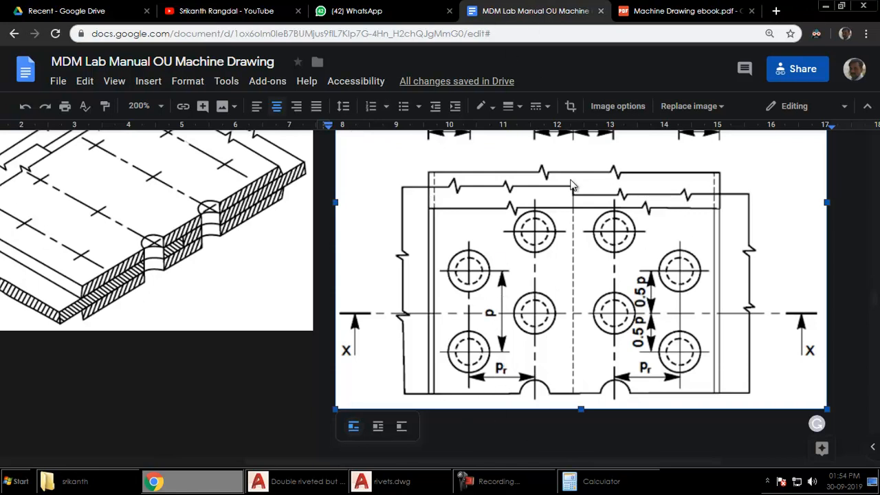
Switch to the double riveted butt joint drawing, open the Pr =0.6P note for editing, and calculate 0.6*54 in the Calculator
{"action": "left_click", "coordinate": [293, 487]}
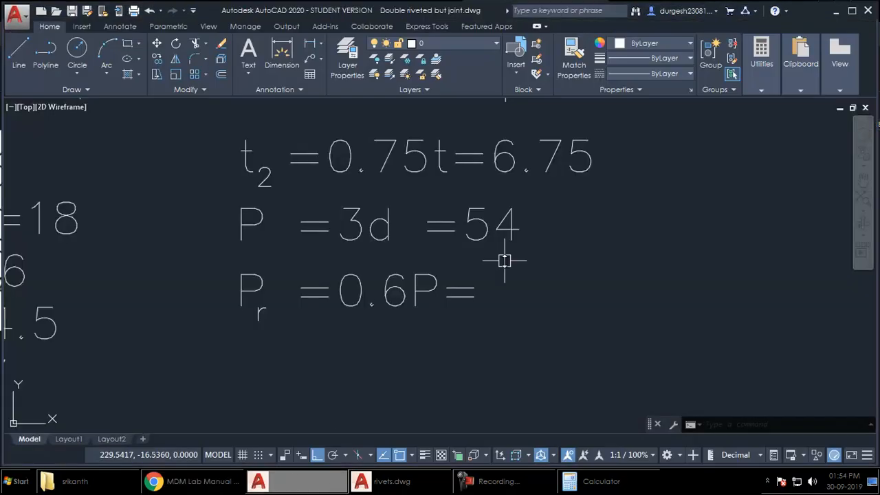
{"action": "middle_click_drag", "start_coordinate": [447, 353], "coordinate": [429, 382]}
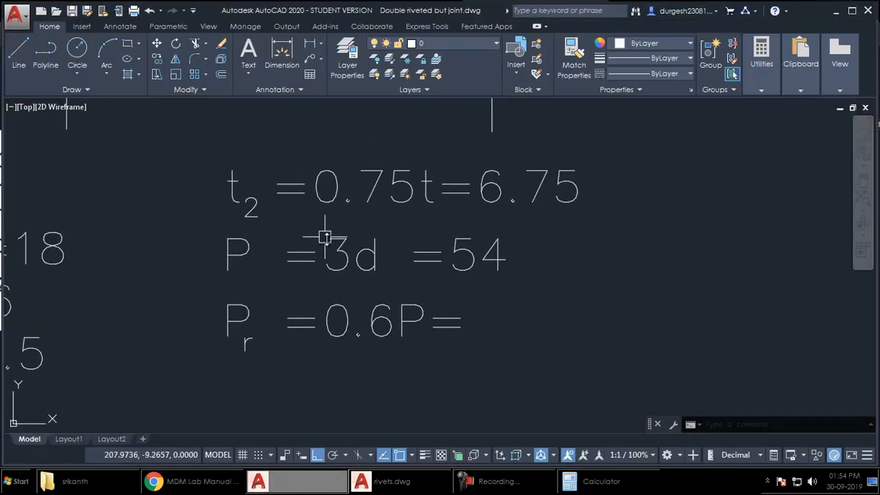
{"action": "double_click", "coordinate": [454, 321]}
{"action": "left_click", "coordinate": [474, 333]}
{"action": "left_click", "coordinate": [455, 321]}
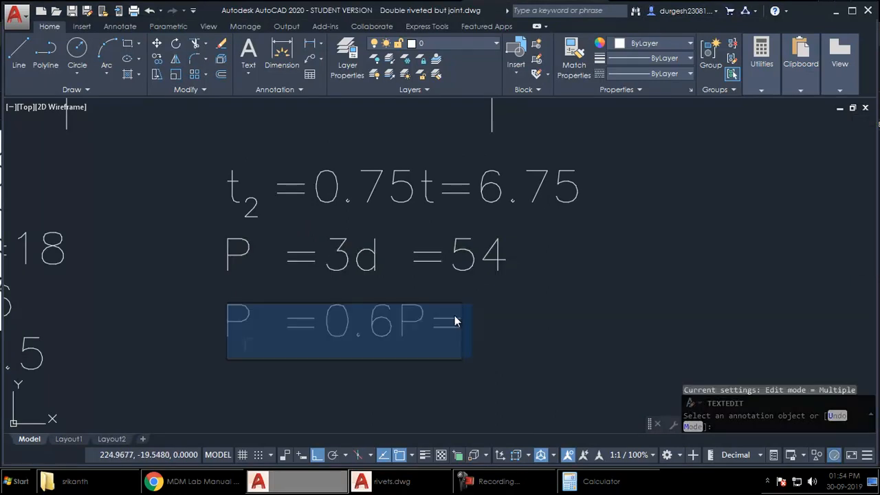
{"action": "key", "text": "alt+Tab"}
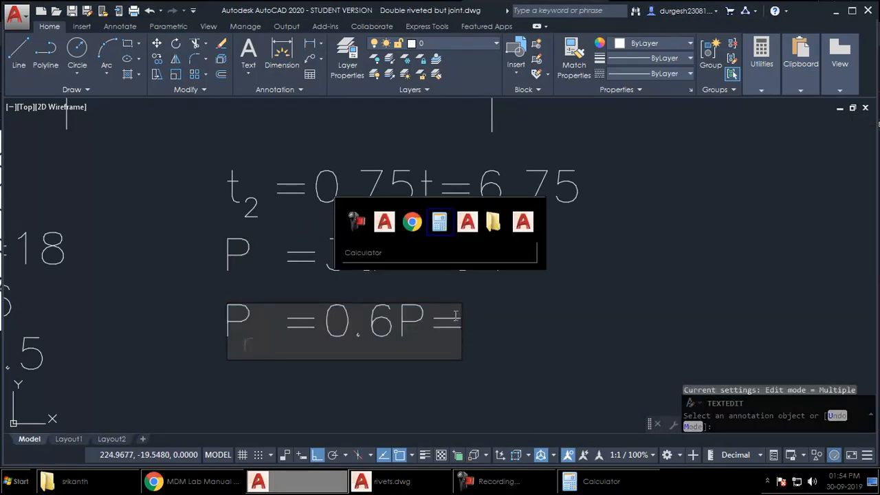
{"action": "key", "text": "alt+Tab"}
{"action": "key", "text": "Escape"}
{"action": "type", "text": "0.6*54"}
{"action": "key", "text": "Return"}
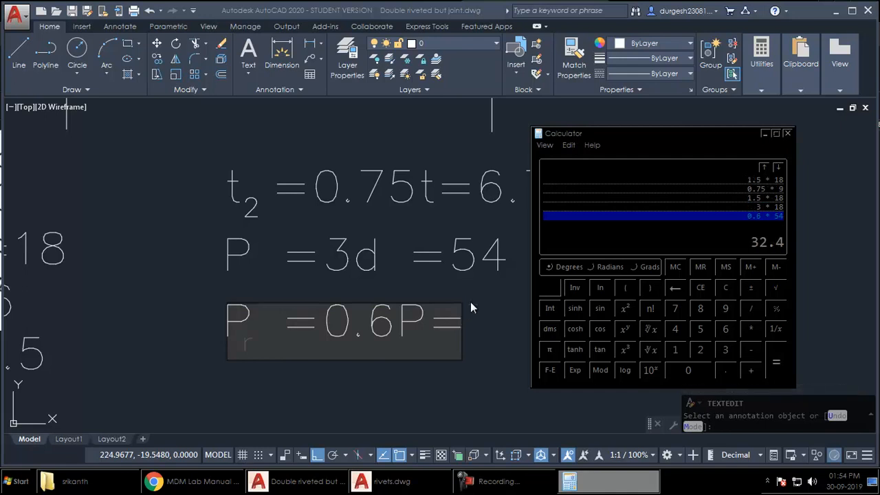
Complete the Pr =0.6P note in the AutoCAD drawing with the value 32.4
{"action": "key", "text": "alt+Tab"}
{"action": "type", "text": "32.4"}
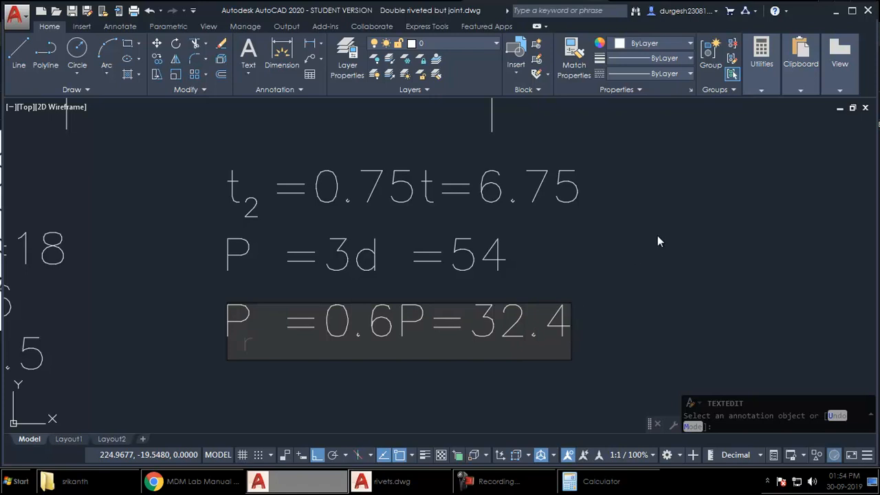
{"action": "key", "text": "Escape"}
{"action": "key", "text": "Escape"}
{"action": "key", "text": "Escape"}
Offset the two vertical rivet axis lines outward by 32.4, one on each side of the joint
{"action": "scroll", "coordinate": [645, 295], "scroll_direction": "down", "scroll_amount": 2}
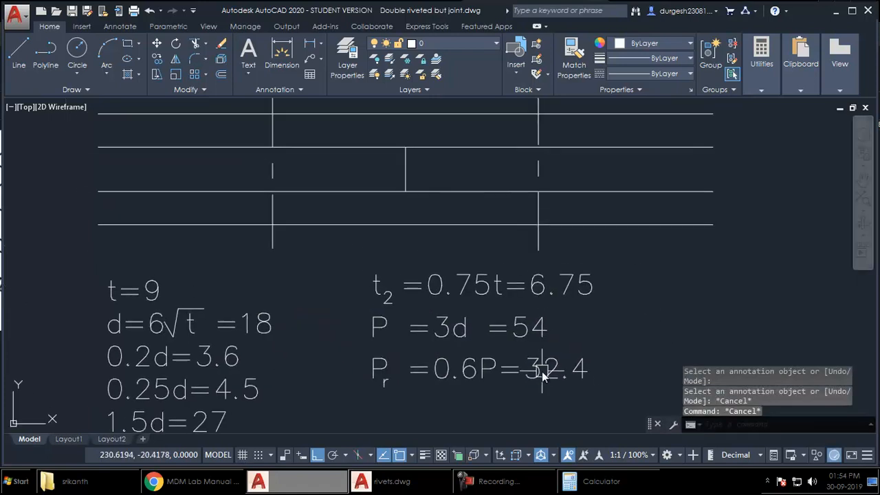
{"action": "middle_click_drag", "start_coordinate": [465, 229], "coordinate": [467, 268]}
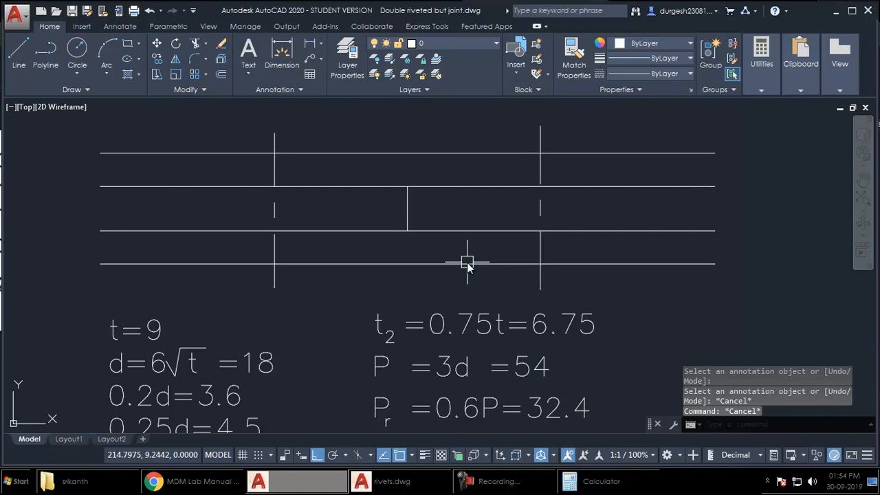
{"action": "type", "text": "o"}
{"action": "key", "text": "Return"}
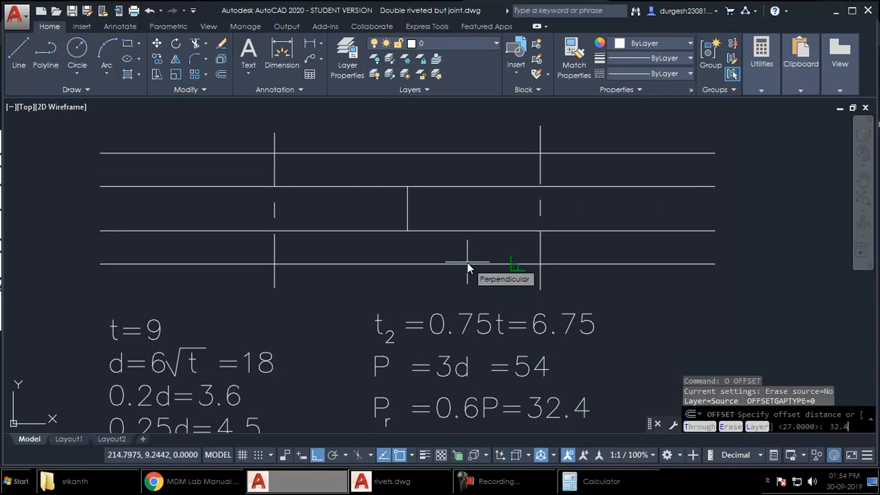
{"action": "type", "text": "32.4"}
{"action": "key", "text": "Return"}
{"action": "left_click", "coordinate": [540, 208]}
{"action": "left_click", "coordinate": [671, 230]}
{"action": "left_click", "coordinate": [274, 208]}
{"action": "left_click", "coordinate": [180, 212]}
Check the strap edge distance in the lab manual's sectional front view and calculate 1.5*18 in the Calculator
{"action": "key", "text": "alt+Tab"}
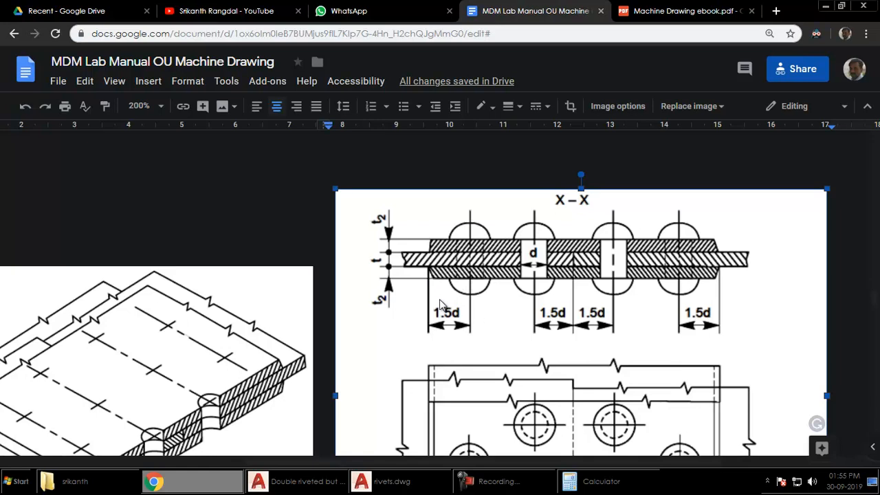
{"action": "key", "text": "alt+Tab"}
{"action": "left_click", "coordinate": [594, 486]}
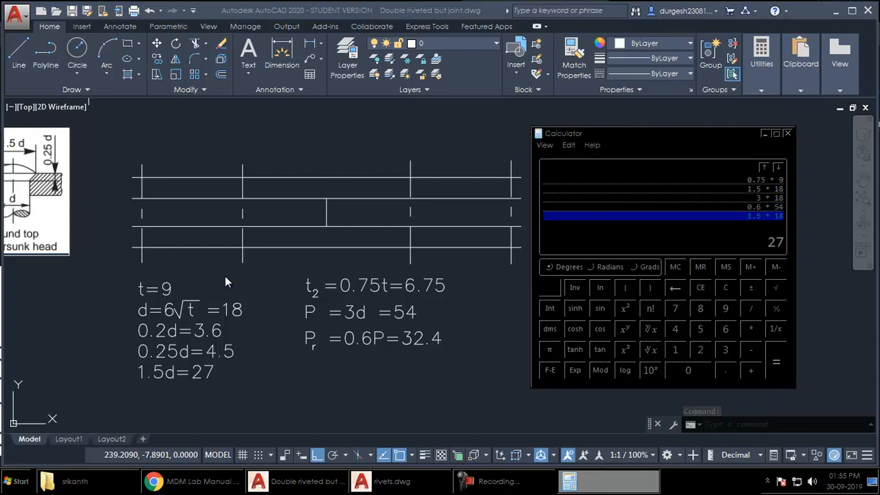
Offset the two outermost rivet axis lines in the AutoCAD drawing outward by 27 to mark the strap ends
{"action": "left_click", "coordinate": [166, 219]}
{"action": "middle_click_drag", "start_coordinate": [180, 219], "coordinate": [210, 233]}
{"action": "type", "text": "o"}
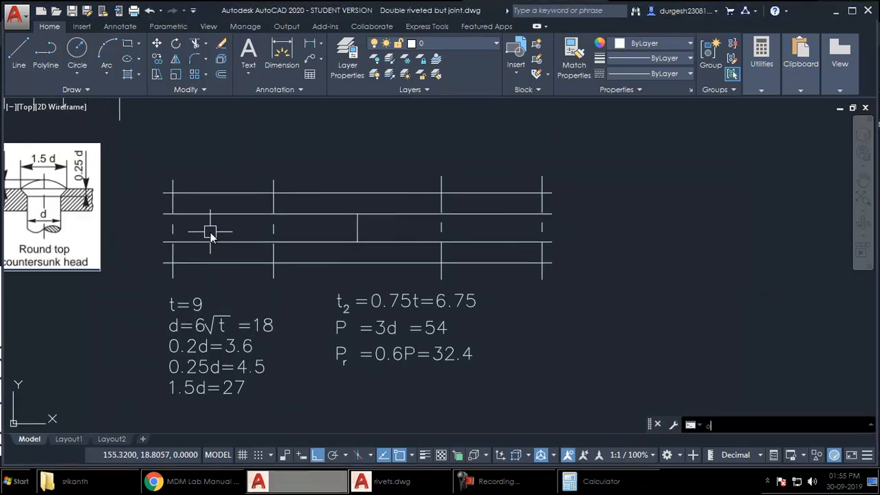
{"action": "key", "text": "Return"}
{"action": "type", "text": "27"}
{"action": "key", "text": "Return"}
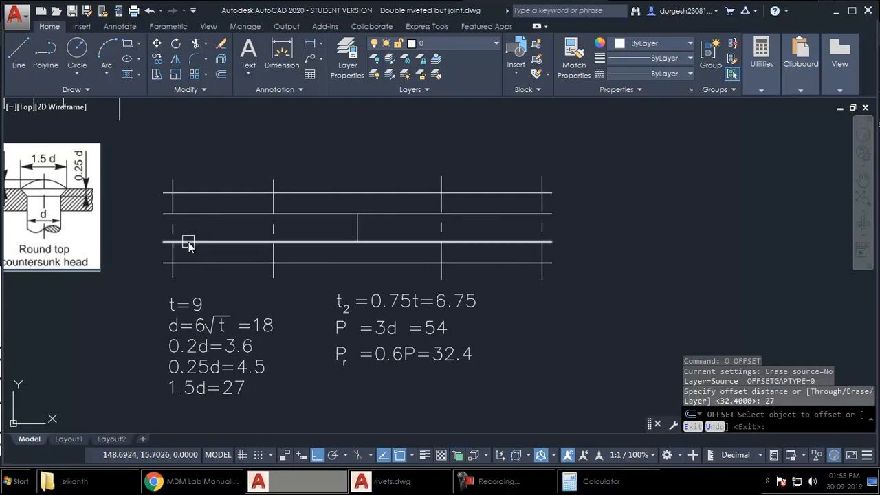
{"action": "left_click", "coordinate": [172, 228]}
{"action": "left_click", "coordinate": [154, 227]}
{"action": "left_click", "coordinate": [543, 224]}
{"action": "left_click", "coordinate": [616, 229]}
{"action": "key", "text": "Return"}
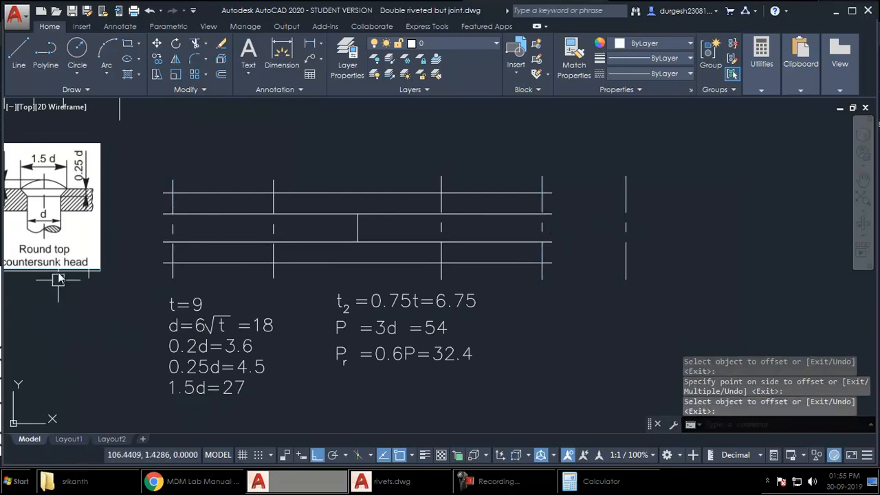
Move the sectional view together with its calculation notes horizontally to the right, clear of the rivet head reference image
{"action": "scroll", "coordinate": [67, 369], "scroll_direction": "down", "scroll_amount": 2}
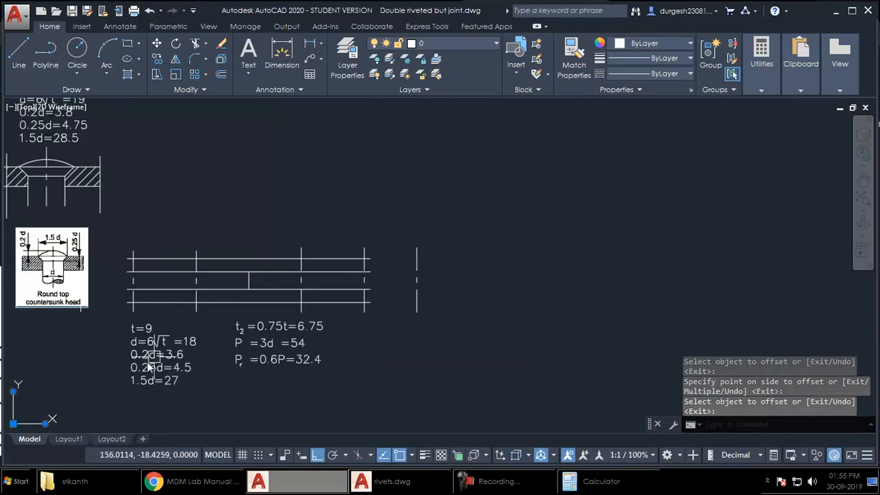
{"action": "middle_click_drag", "start_coordinate": [171, 355], "coordinate": [179, 321]}
{"action": "key", "text": "Escape"}
{"action": "left_click", "coordinate": [57, 391]}
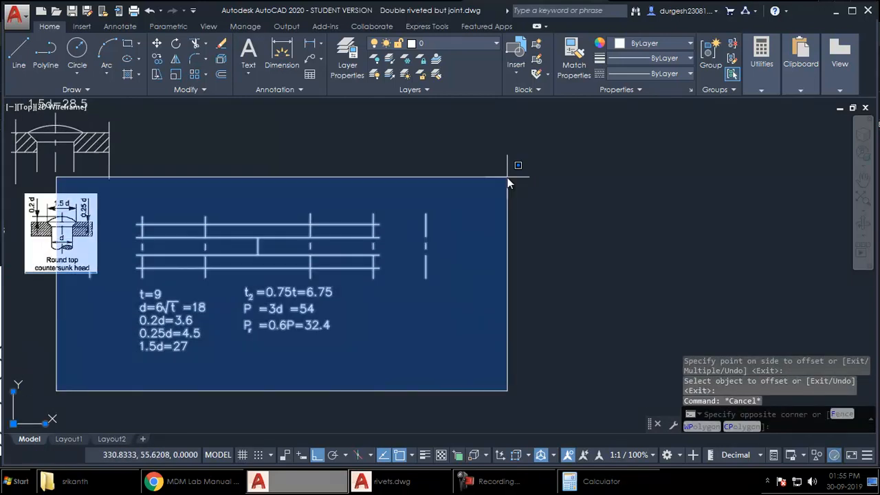
{"action": "left_click", "coordinate": [507, 177]}
{"action": "type", "text": "m"}
{"action": "key", "text": "Return"}
{"action": "left_click", "coordinate": [265, 178]}
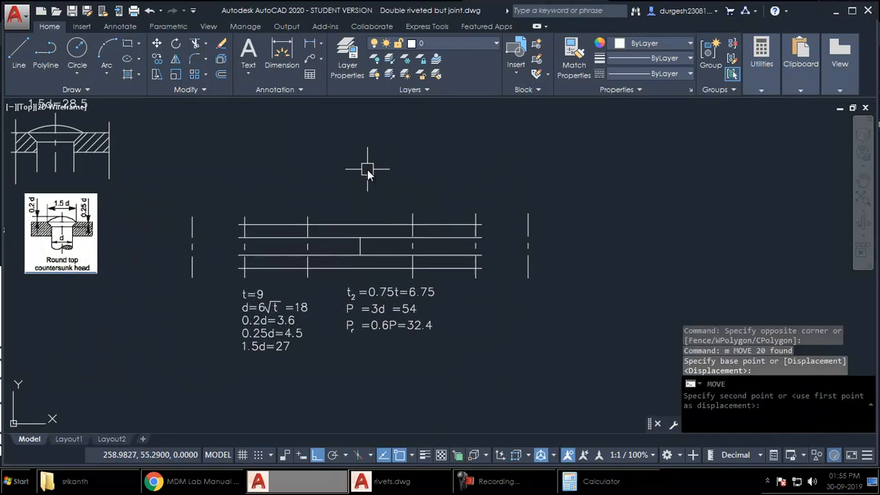
{"action": "left_click", "coordinate": [367, 171]}
Extend the four horizontal plate and strap lines to the outermost vertical lines at both ends of the joint
{"action": "scroll", "coordinate": [342, 234], "scroll_direction": "up", "scroll_amount": 1}
{"action": "middle_click_drag", "start_coordinate": [316, 242], "coordinate": [310, 244]}
{"action": "type", "text": "ex"}
{"action": "key", "text": "Return"}
{"action": "left_click", "coordinate": [94, 296]}
{"action": "key", "text": "Return"}
{"action": "left_click", "coordinate": [212, 219]}
{"action": "left_click", "coordinate": [203, 268]}
{"action": "left_click", "coordinate": [199, 290]}
{"action": "left_click", "coordinate": [481, 291]}
{"action": "left_click", "coordinate": [503, 291]}
{"action": "left_click", "coordinate": [510, 275]}
{"action": "left_click", "coordinate": [500, 262]}
{"action": "left_click", "coordinate": [516, 238]}
{"action": "left_click", "coordinate": [520, 221]}
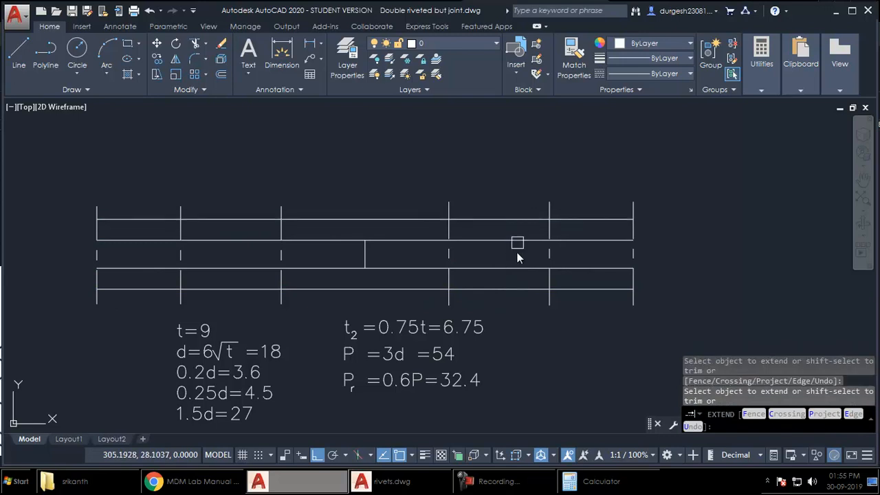
{"action": "key", "text": "Return"}
Start a line at the right end of the upper plate edge and turn on polar tracking with 10-degree increments
{"action": "middle_click_drag", "start_coordinate": [512, 265], "coordinate": [501, 269]}
{"action": "type", "text": "l"}
{"action": "key", "text": "Return"}
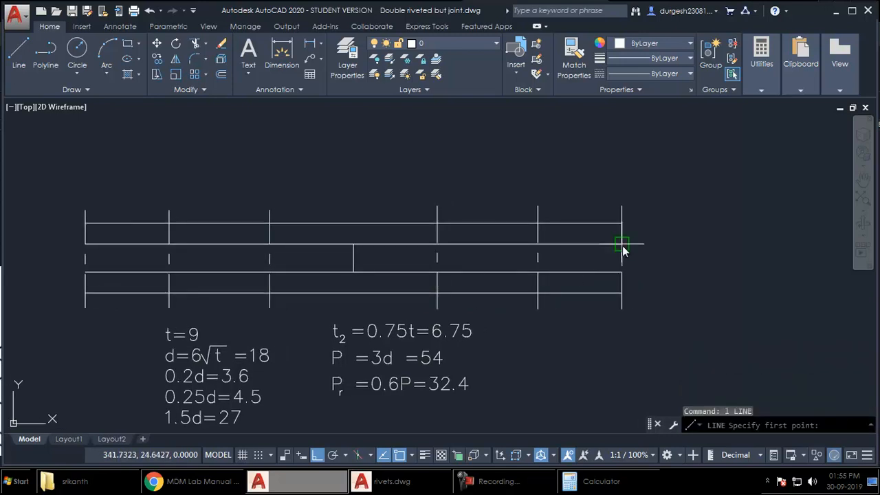
{"action": "left_click", "coordinate": [621, 244]}
{"action": "left_click", "coordinate": [333, 455]}
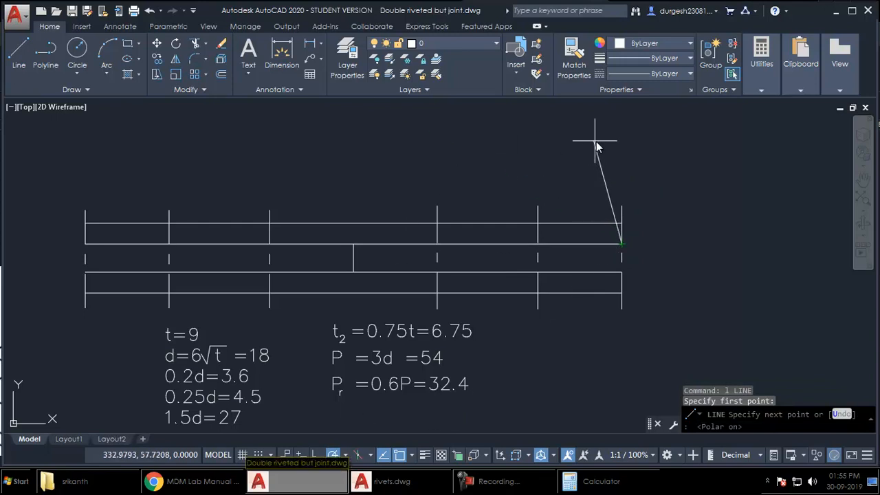
{"action": "left_click", "coordinate": [344, 454]}
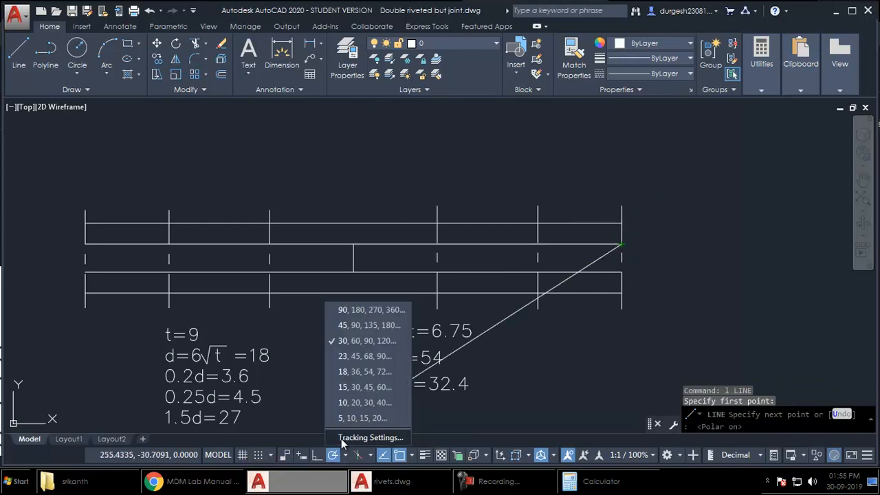
{"action": "left_click", "coordinate": [358, 437]}
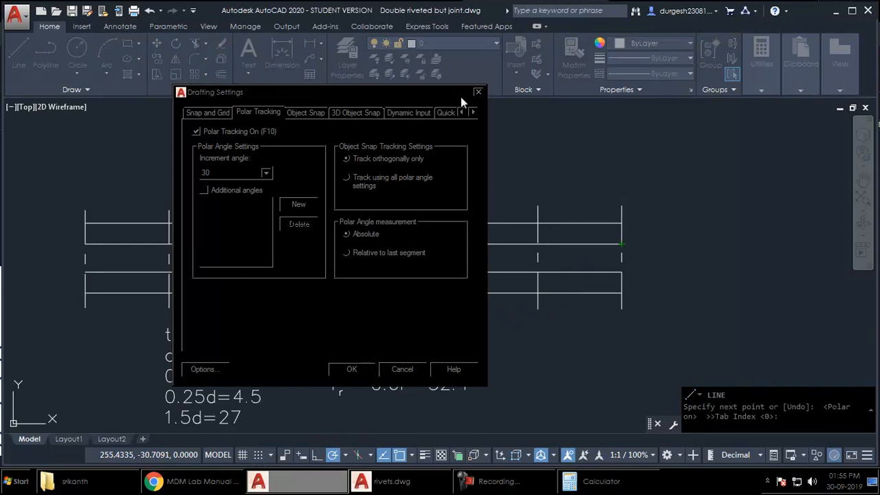
{"action": "left_click", "coordinate": [351, 369]}
{"action": "left_click", "coordinate": [344, 455]}
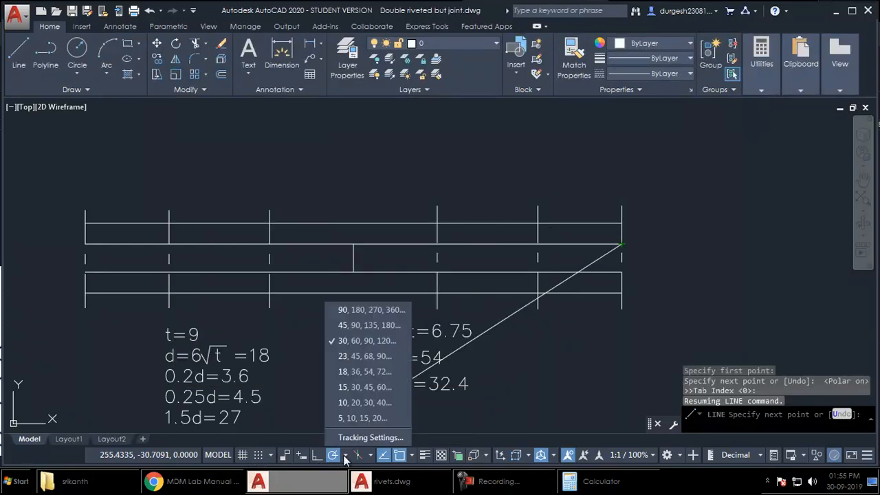
{"action": "left_click", "coordinate": [364, 402]}
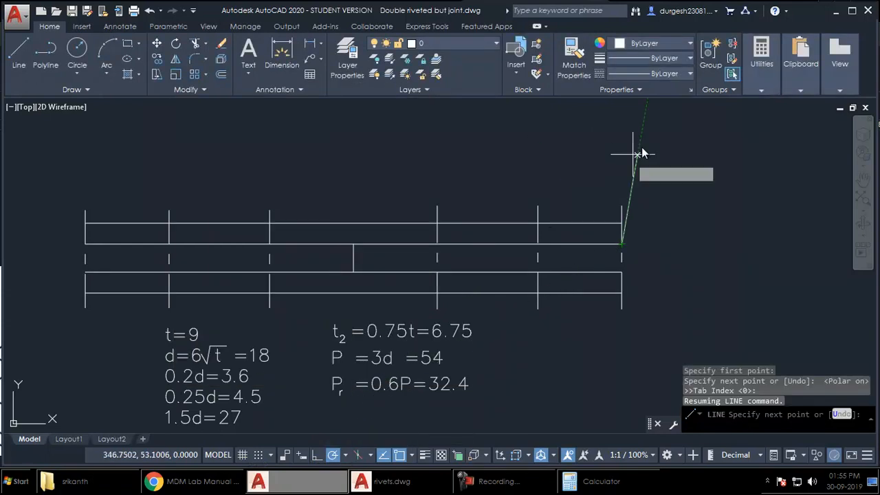
Draw inward-sloping lines 10 degrees off vertical from both ends of the upper plate edge, upward past the top strap
{"action": "left_click", "coordinate": [606, 145]}
{"action": "key", "text": "Return"}
{"action": "key", "text": "Return"}
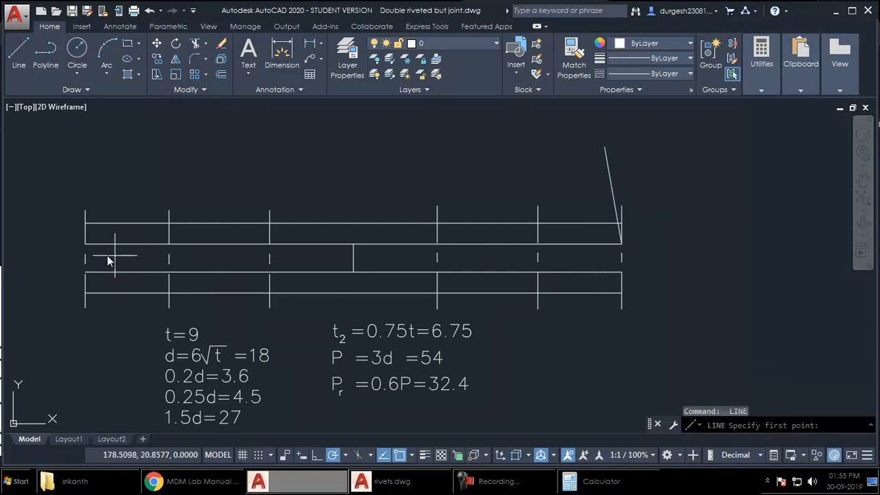
{"action": "left_click", "coordinate": [85, 242]}
{"action": "left_click", "coordinate": [98, 170]}
{"action": "key", "text": "Return"}
Draw matching inward-sloping lines from both ends of the lower plate edge, downward past the bottom strap
{"action": "key", "text": "Return"}
{"action": "left_click", "coordinate": [85, 273]}
{"action": "left_click", "coordinate": [99, 349]}
{"action": "key", "text": "Return"}
{"action": "key", "text": "Return"}
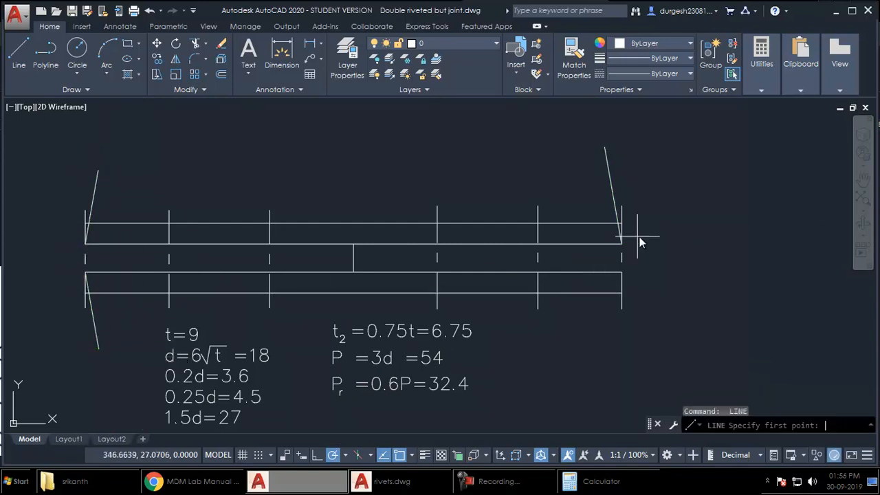
{"action": "left_click", "coordinate": [622, 278]}
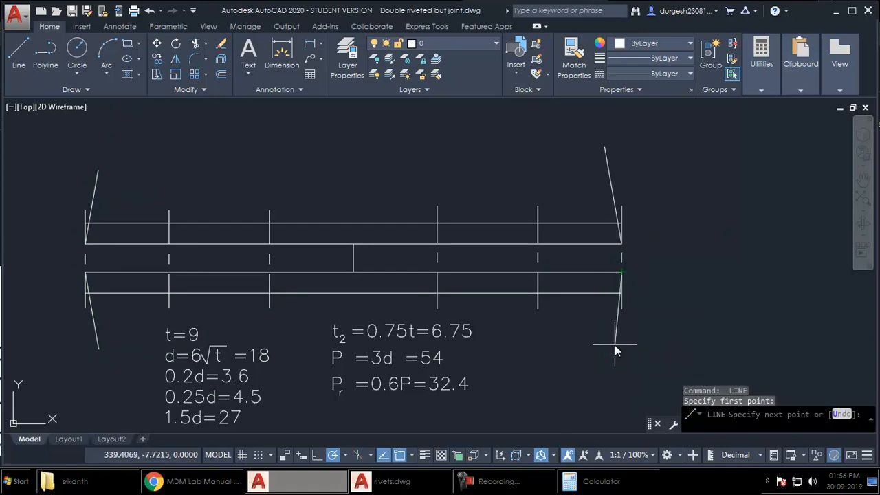
{"action": "left_click", "coordinate": [613, 346]}
{"action": "type", "text": "u"}
{"action": "key", "text": "Return"}
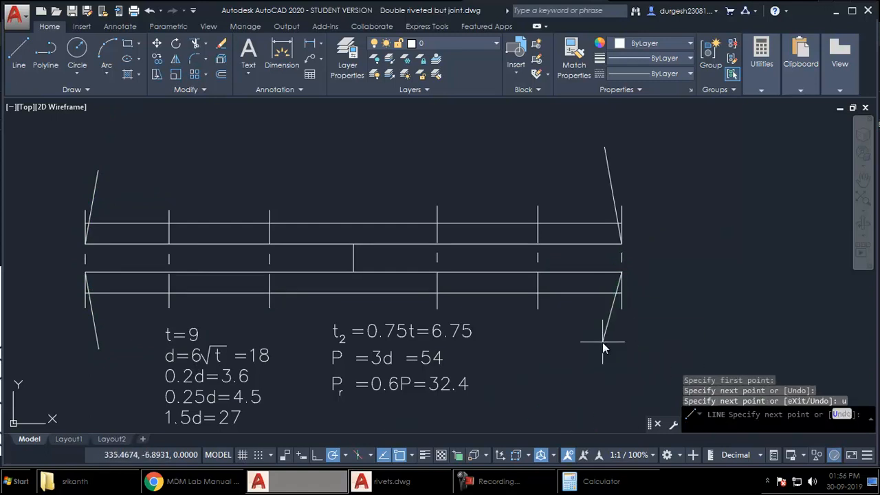
{"action": "left_click", "coordinate": [609, 342]}
{"action": "key", "text": "Return"}
Trim the excess strap lines, sloping lines and vertical end line at the joint's right end to form bevelled strap edges
{"action": "type", "text": "tr"}
{"action": "key", "text": "Return"}
{"action": "key", "text": "Return"}
{"action": "left_click", "coordinate": [610, 335]}
{"action": "scroll", "coordinate": [625, 301], "scroll_direction": "up", "scroll_amount": 6}
{"action": "left_click", "coordinate": [608, 273]}
{"action": "left_click", "coordinate": [606, 281]}
{"action": "scroll", "coordinate": [600, 280], "scroll_direction": "up", "scroll_amount": 3}
{"action": "scroll", "coordinate": [538, 371], "scroll_direction": "down", "scroll_amount": 8}
{"action": "left_click", "coordinate": [540, 267]}
{"action": "scroll", "coordinate": [523, 201], "scroll_direction": "up", "scroll_amount": 4}
{"action": "left_click", "coordinate": [550, 214]}
{"action": "left_click", "coordinate": [653, 268]}
{"action": "middle_click_drag", "start_coordinate": [618, 296], "coordinate": [585, 217]}
{"action": "left_click", "coordinate": [577, 227]}
{"action": "left_click", "coordinate": [556, 272]}
Trim the vertical end line and strap overhangs at the joint's left end, and cut the lower sloping line at the bottom strap
{"action": "scroll", "coordinate": [596, 256], "scroll_direction": "down", "scroll_amount": 5}
{"action": "middle_click_drag", "start_coordinate": [334, 273], "coordinate": [598, 259]}
{"action": "scroll", "coordinate": [506, 263], "scroll_direction": "up", "scroll_amount": 2}
{"action": "scroll", "coordinate": [269, 202], "scroll_direction": "up", "scroll_amount": 3}
{"action": "left_click", "coordinate": [311, 216]}
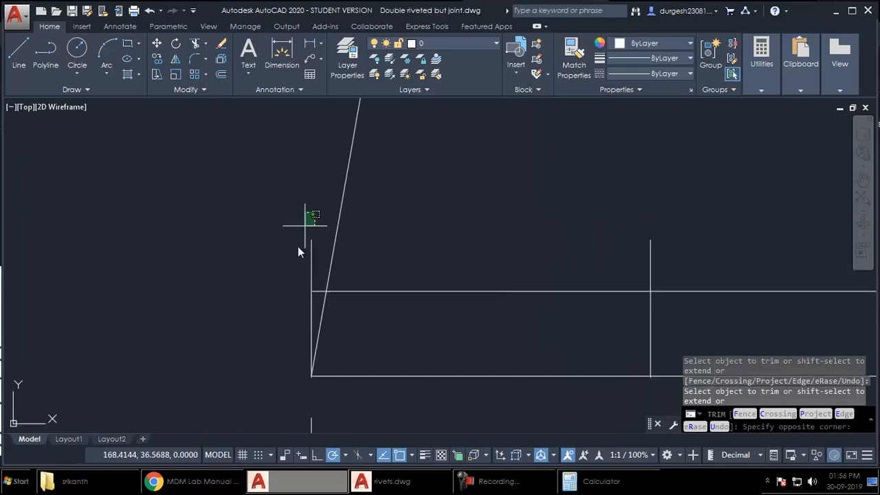
{"action": "left_click", "coordinate": [274, 297]}
{"action": "scroll", "coordinate": [336, 218], "scroll_direction": "down", "scroll_amount": 3}
{"action": "left_click", "coordinate": [389, 364]}
{"action": "left_click", "coordinate": [234, 338]}
{"action": "left_click", "coordinate": [311, 318]}
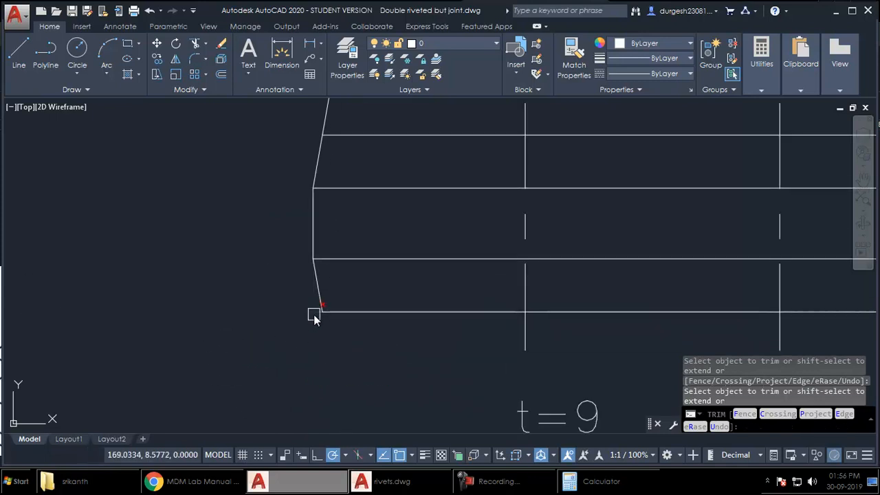
Trim the upper sloping line at the joint's left end back to the top strap's outer edge
{"action": "scroll", "coordinate": [325, 371], "scroll_direction": "down", "scroll_amount": 3}
{"action": "left_click", "coordinate": [330, 296]}
{"action": "scroll", "coordinate": [347, 282], "scroll_direction": "up", "scroll_amount": 2}
{"action": "left_click", "coordinate": [347, 281]}
{"action": "left_click", "coordinate": [210, 346]}
{"action": "scroll", "coordinate": [141, 267], "scroll_direction": "down", "scroll_amount": 2}
{"action": "middle_click_drag", "start_coordinate": [339, 328], "coordinate": [302, 293]}
{"action": "key", "text": "Return"}
Stretch both ends of the two middle plate lines horizontally outward beyond the strap ends
{"action": "left_click", "coordinate": [302, 291]}
{"action": "left_click", "coordinate": [299, 309]}
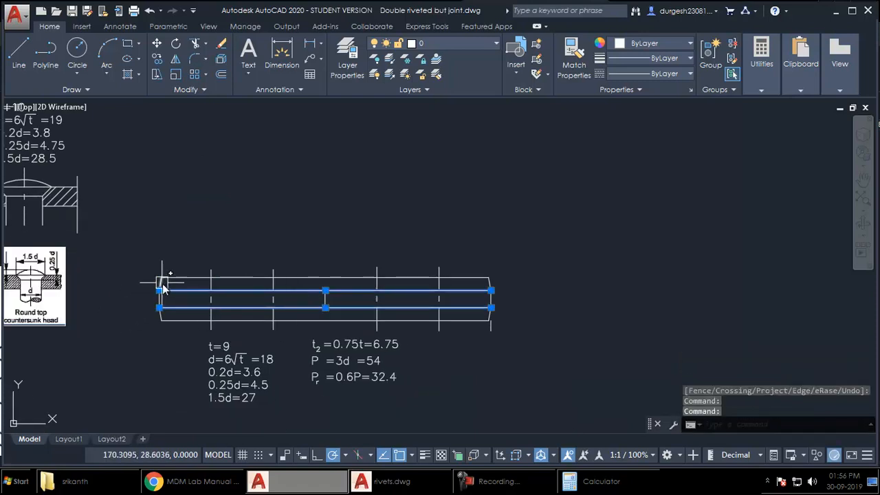
{"action": "left_click", "coordinate": [158, 291]}
{"action": "left_click", "coordinate": [110, 291]}
{"action": "left_click", "coordinate": [159, 309]}
{"action": "left_click", "coordinate": [108, 308]}
{"action": "left_click", "coordinate": [490, 290]}
{"action": "left_click", "coordinate": [543, 290]}
{"action": "left_click", "coordinate": [489, 308]}
{"action": "left_click", "coordinate": [538, 308]}
{"action": "key", "text": "Escape"}
{"action": "key", "text": "Escape"}
Erase the leftover vertical line pieces between the plate edges at the strap ends
{"action": "type", "text": "e"}
{"action": "key", "text": "Return"}
{"action": "middle_click_drag", "start_coordinate": [525, 302], "coordinate": [579, 320]}
{"action": "left_click", "coordinate": [215, 316]}
{"action": "key", "text": "Return"}
Offset the leftmost rivet centreline 9 mm to both sides to form the shank edges
{"action": "scroll", "coordinate": [319, 358], "scroll_direction": "up", "scroll_amount": 2}
{"action": "mouse_move", "coordinate": [331, 373]}
{"action": "middle_mouse_down"}
{"action": "mouse_move", "coordinate": [291, 298]}
{"action": "mouse_move", "coordinate": [308, 325]}
{"action": "middle_mouse_up"}
{"action": "scroll", "coordinate": [294, 251], "scroll_direction": "up", "scroll_amount": 2}
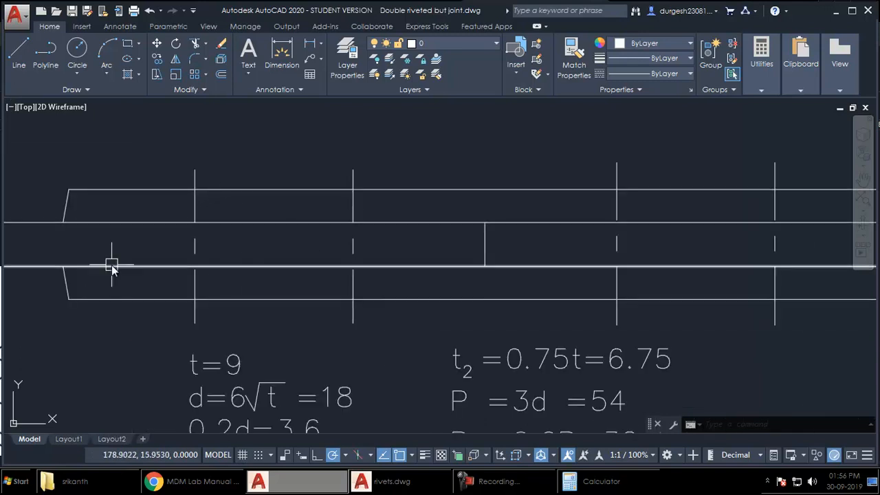
{"action": "mouse_move", "coordinate": [194, 288]}
{"action": "middle_mouse_down"}
{"action": "mouse_move", "coordinate": [326, 284]}
{"action": "mouse_move", "coordinate": [315, 300]}
{"action": "mouse_move", "coordinate": [282, 281]}
{"action": "middle_mouse_up"}
{"action": "scroll", "coordinate": [297, 293], "scroll_direction": "down", "scroll_amount": 2}
{"action": "scroll", "coordinate": [297, 293], "scroll_direction": "up", "scroll_amount": 2}
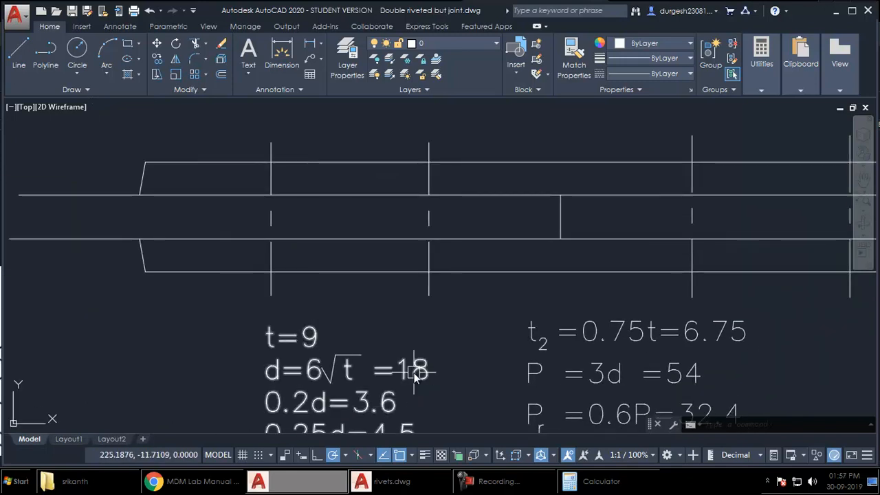
{"action": "middle_click_drag", "start_coordinate": [276, 212], "coordinate": [280, 235]}
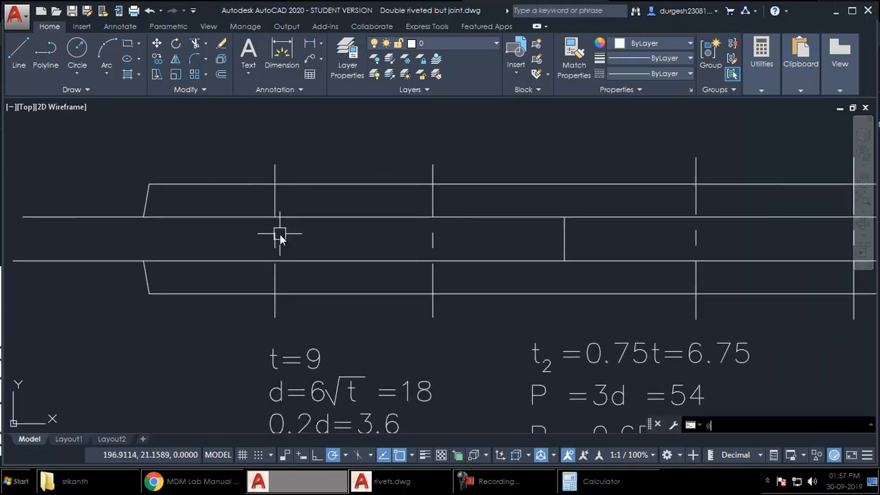
{"action": "type", "text": "0"}
{"action": "key", "text": "Return"}
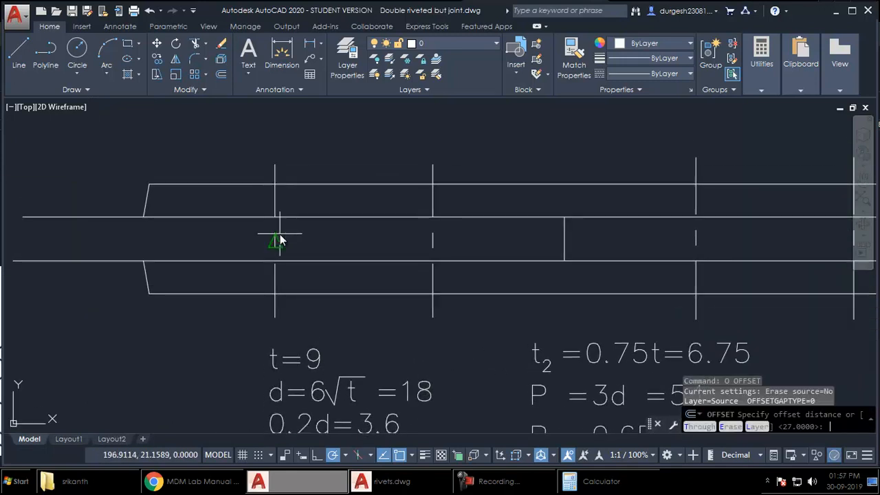
{"action": "key", "text": "Return"}
{"action": "left_click", "coordinate": [275, 237]}
{"action": "left_click", "coordinate": [266, 239]}
{"action": "left_click", "coordinate": [276, 237]}
{"action": "left_click", "coordinate": [330, 232]}
{"action": "key", "text": "Return"}
Match the properties of the solid plate line onto the two offset shank lines
{"action": "type", "text": "ma"}
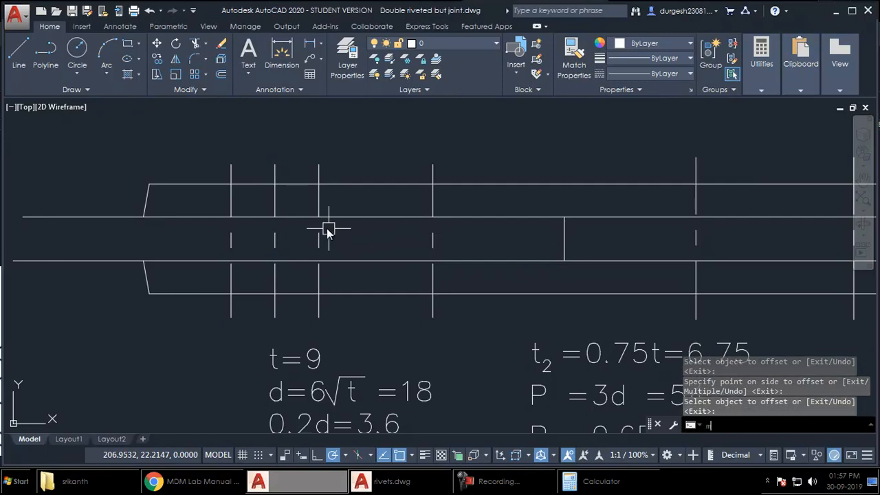
{"action": "key", "text": "Return"}
{"action": "left_click", "coordinate": [354, 218]}
{"action": "left_click", "coordinate": [229, 238]}
{"action": "key", "text": "Return"}
Trim the shank lines beyond both straps' outer edges and remove the plate lines inside the rivet shank
{"action": "middle_click_drag", "start_coordinate": [259, 246], "coordinate": [255, 249]}
{"action": "type", "text": "tr"}
{"action": "key", "text": "Return"}
{"action": "key", "text": "Return"}
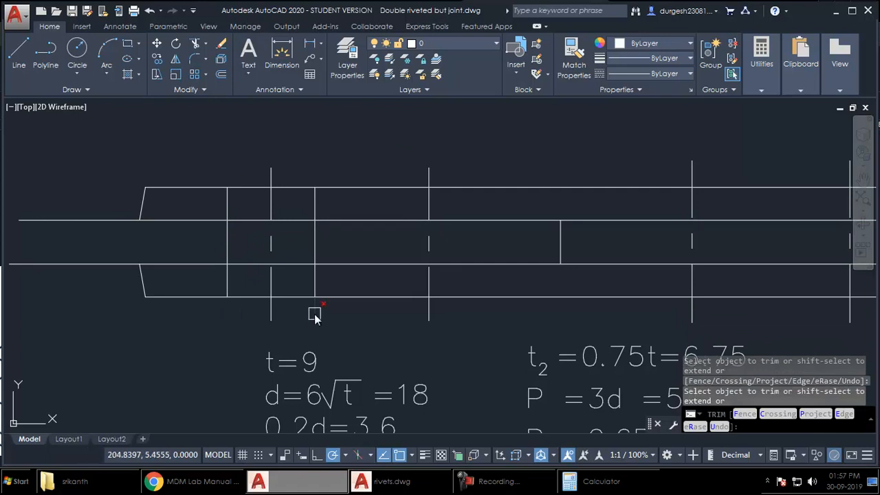
{"action": "left_click", "coordinate": [299, 222]}
{"action": "scroll", "coordinate": [315, 295], "scroll_direction": "down", "scroll_amount": 3}
{"action": "mouse_move", "coordinate": [316, 300]}
{"action": "middle_mouse_down"}
{"action": "mouse_move", "coordinate": [404, 292]}
{"action": "mouse_move", "coordinate": [416, 241]}
{"action": "middle_mouse_up"}
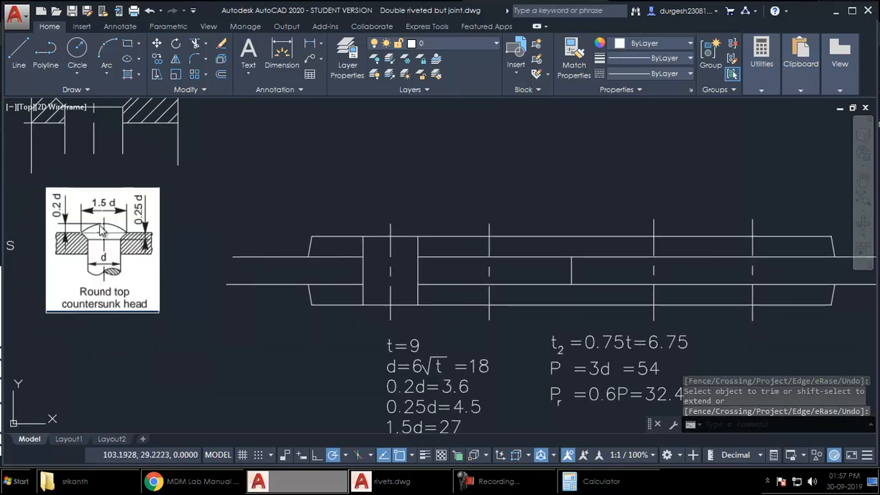
Offset the top strap's outer edge 3.6 mm upward for the rivet head height, following the round top countersunk head reference
{"action": "scroll", "coordinate": [100, 229], "scroll_direction": "up", "scroll_amount": 2}
{"action": "middle_click_drag", "start_coordinate": [220, 204], "coordinate": [189, 209]}
{"action": "scroll", "coordinate": [191, 212], "scroll_direction": "down", "scroll_amount": 2}
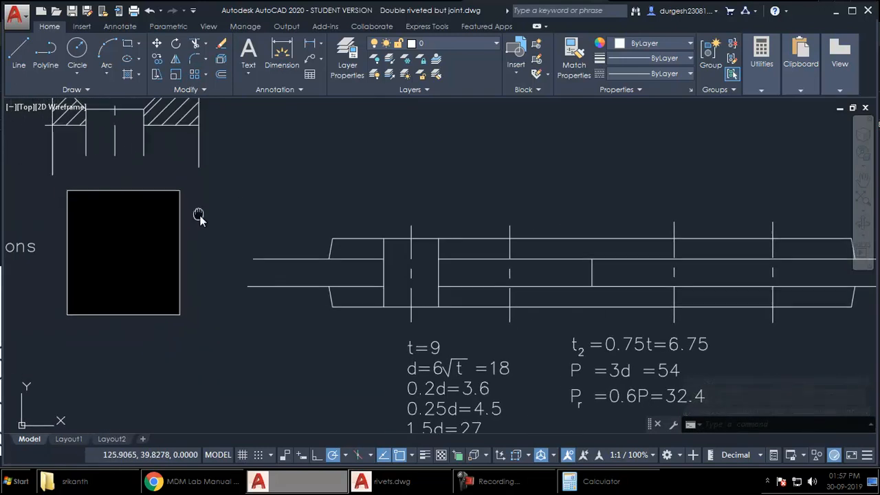
{"action": "scroll", "coordinate": [121, 250], "scroll_direction": "up", "scroll_amount": 2}
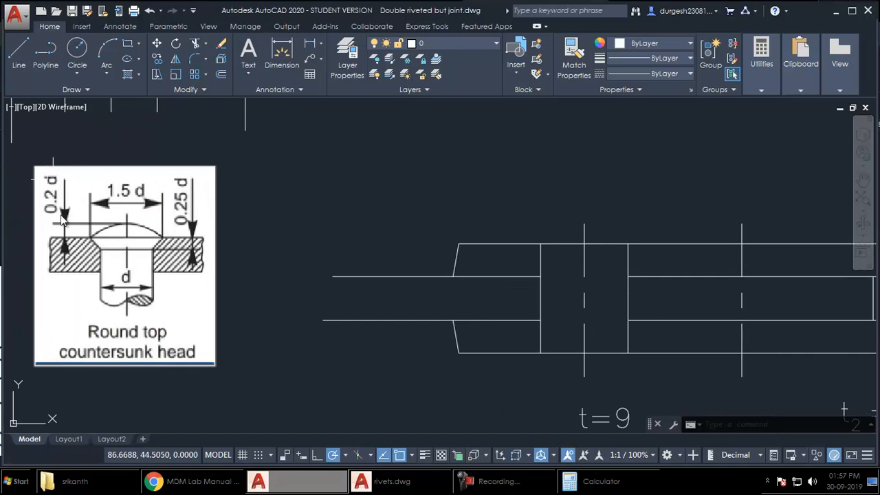
{"action": "scroll", "coordinate": [122, 250], "scroll_direction": "down", "scroll_amount": 2}
{"action": "middle_click_drag", "start_coordinate": [385, 365], "coordinate": [369, 363]}
{"action": "scroll", "coordinate": [461, 413], "scroll_direction": "up", "scroll_amount": 2}
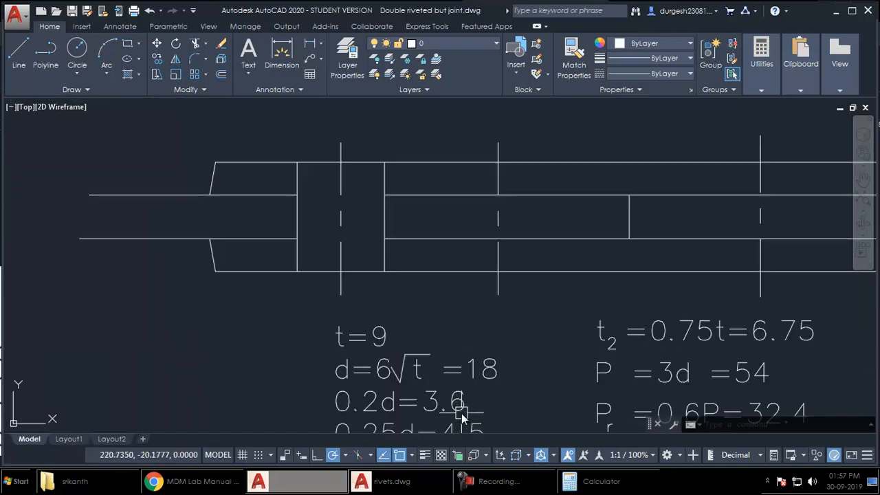
{"action": "scroll", "coordinate": [374, 375], "scroll_direction": "up", "scroll_amount": 1}
{"action": "middle_click_drag", "start_coordinate": [382, 317], "coordinate": [366, 323]}
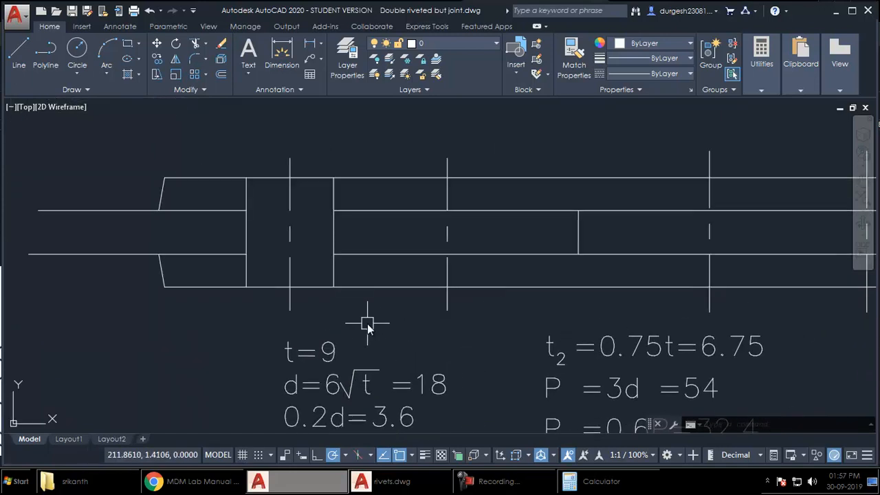
{"action": "type", "text": "o"}
{"action": "key", "text": "Return"}
{"action": "type", "text": "3.6"}
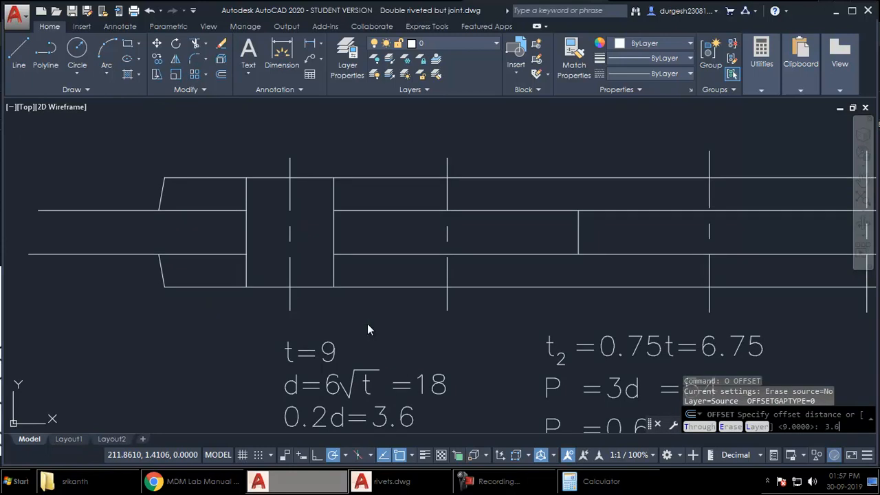
{"action": "key", "text": "Return"}
{"action": "left_click", "coordinate": [407, 416]}
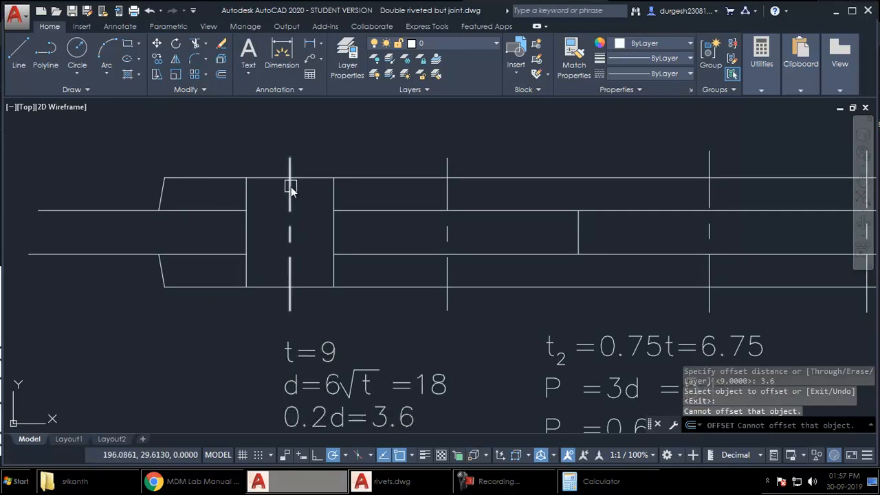
{"action": "middle_click_drag", "start_coordinate": [319, 177], "coordinate": [323, 218]}
{"action": "left_click", "coordinate": [324, 218]}
{"action": "left_click", "coordinate": [327, 169]}
{"action": "scroll", "coordinate": [336, 244], "scroll_direction": "down", "scroll_amount": 3}
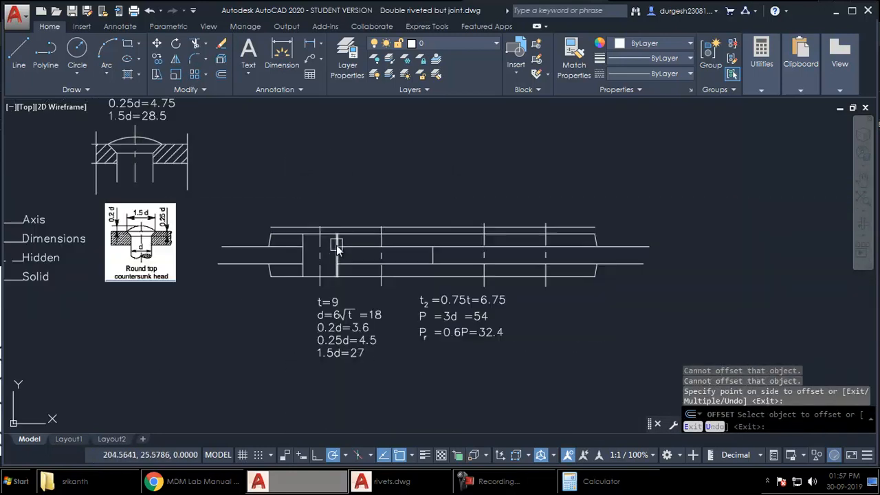
Offset the top strap's outer edge 4.5 mm downward to mark the countersink depth
{"action": "left_click", "coordinate": [163, 270]}
{"action": "scroll", "coordinate": [152, 240], "scroll_direction": "up", "scroll_amount": 3}
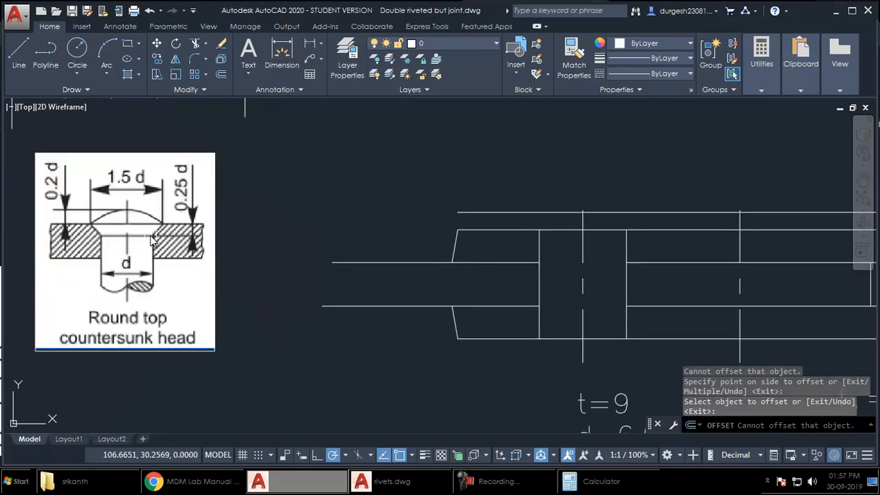
{"action": "scroll", "coordinate": [178, 228], "scroll_direction": "down", "scroll_amount": 3}
{"action": "scroll", "coordinate": [382, 336], "scroll_direction": "up", "scroll_amount": 3}
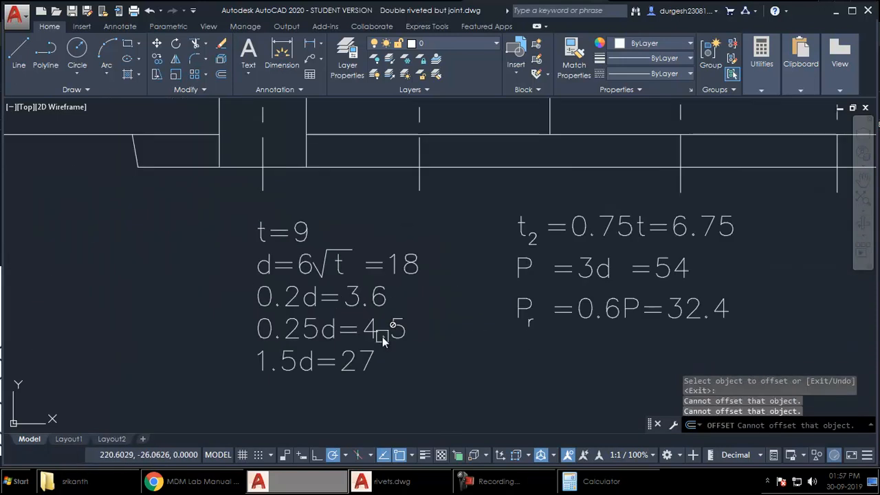
{"action": "key", "text": "Escape"}
{"action": "mouse_move", "coordinate": [361, 183]}
{"action": "middle_mouse_down"}
{"action": "mouse_move", "coordinate": [362, 268]}
{"action": "mouse_move", "coordinate": [324, 224]}
{"action": "mouse_move", "coordinate": [368, 320]}
{"action": "middle_mouse_up"}
{"action": "type", "text": "o"}
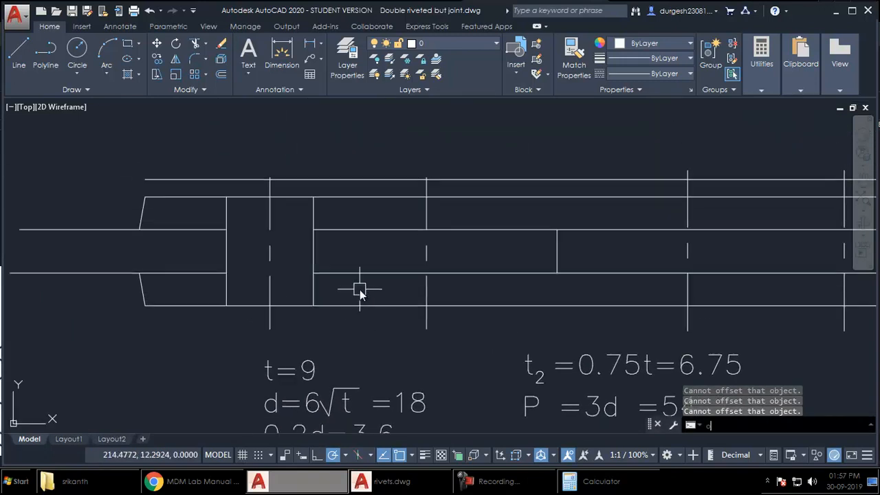
{"action": "key", "text": "Return"}
{"action": "type", "text": "4.5"}
{"action": "key", "text": "Return"}
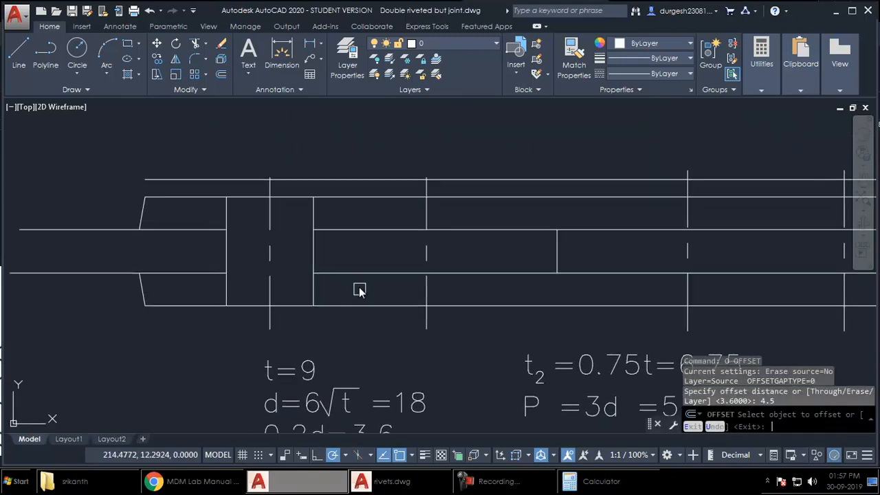
{"action": "left_click", "coordinate": [343, 197]}
{"action": "left_click", "coordinate": [346, 229]}
{"action": "scroll", "coordinate": [285, 199], "scroll_direction": "up", "scroll_amount": 3}
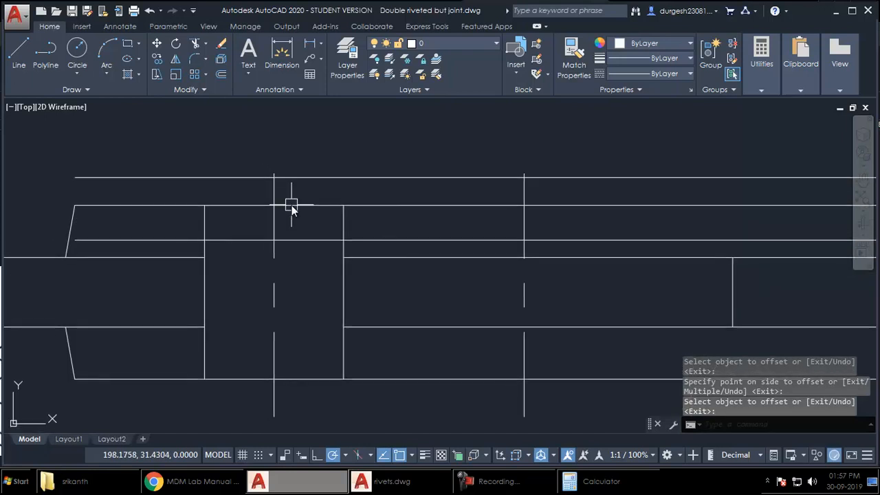
Draw a 45° line from the left shank edge at the countersink depth, outward past the top strap's outer edge
{"action": "key", "text": "Escape"}
{"action": "type", "text": "l"}
{"action": "key", "text": "Return"}
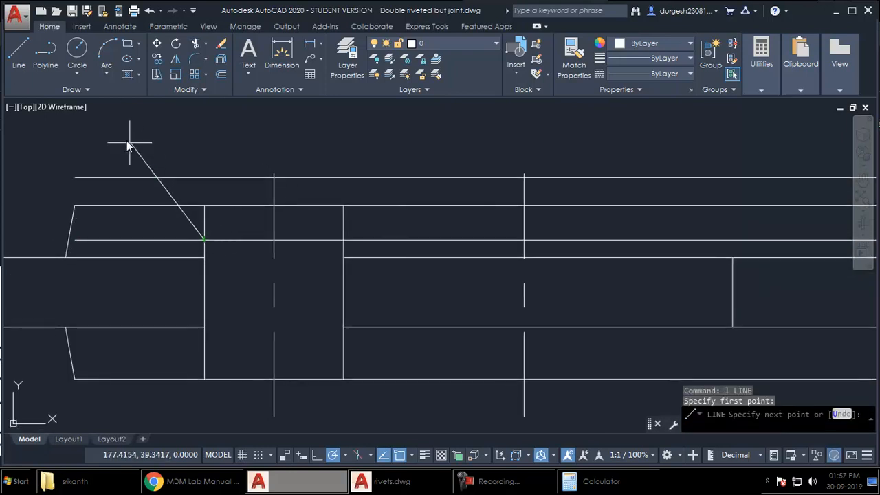
{"action": "left_click", "coordinate": [346, 455]}
{"action": "left_click", "coordinate": [356, 330]}
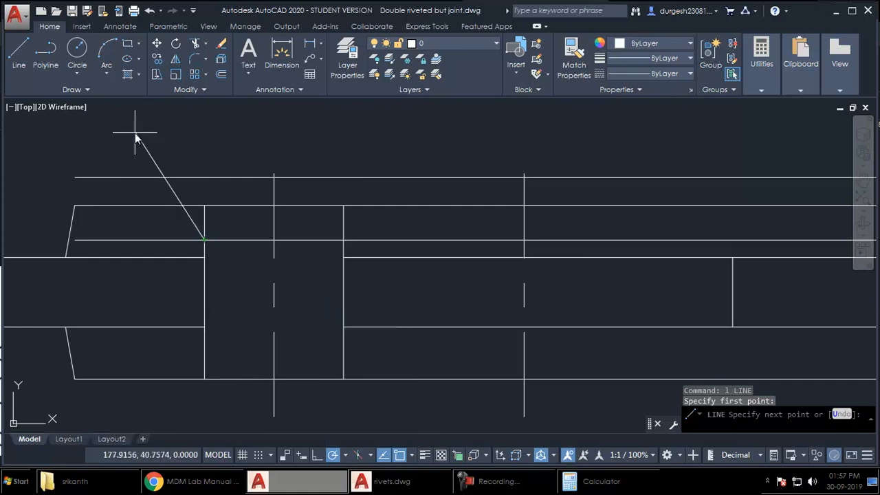
{"action": "left_click", "coordinate": [113, 157]}
{"action": "key", "text": "Return"}
{"action": "key", "text": "Return"}
{"action": "key", "text": "Escape"}
{"action": "key", "text": "Escape"}
Trim the 45° line above the top strap's outer edge and the left shank line above the countersink depth
{"action": "type", "text": "tr"}
{"action": "key", "text": "Return"}
{"action": "key", "text": "Return"}
{"action": "left_click", "coordinate": [126, 165]}
{"action": "left_click", "coordinate": [151, 190]}
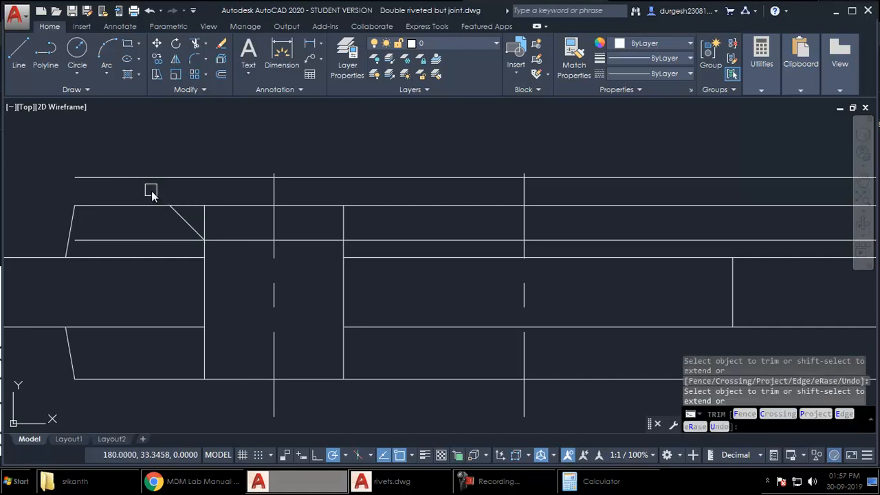
{"action": "left_click", "coordinate": [205, 221]}
{"action": "key", "text": "Return"}
Mirror the sloping countersink line about the leftmost rivet's centreline, keeping the original
{"action": "left_click", "coordinate": [191, 225]}
{"action": "type", "text": "mi"}
{"action": "key", "text": "Return"}
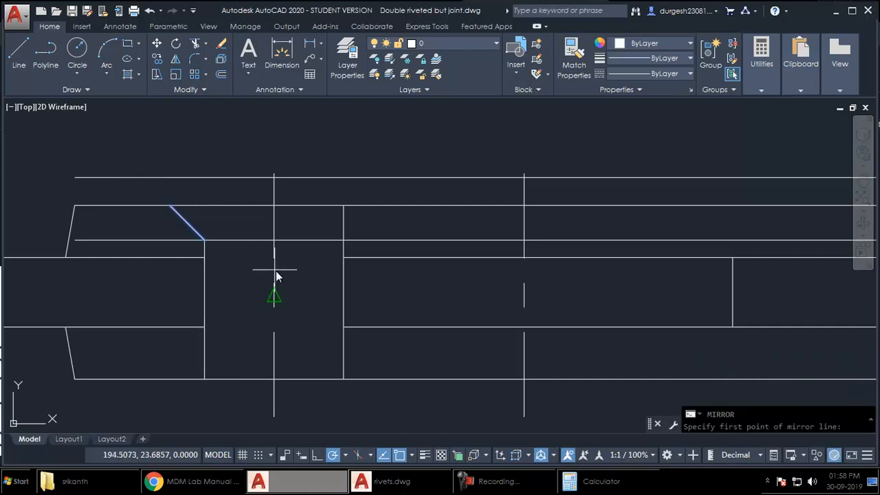
{"action": "left_click", "coordinate": [274, 263]}
{"action": "left_click", "coordinate": [320, 230]}
{"action": "key", "text": "Return"}
Trim the right shank line above the countersink depth line
{"action": "type", "text": "tr"}
{"action": "key", "text": "Return"}
{"action": "key", "text": "Return"}
{"action": "key", "text": "Escape"}
Draw a three-point arc for the rivet's round top between the countersink's upper corners, through the centreline at the 3.6 mm line
{"action": "middle_click_drag", "start_coordinate": [218, 203], "coordinate": [220, 212]}
{"action": "type", "text": "a"}
{"action": "key", "text": "Return"}
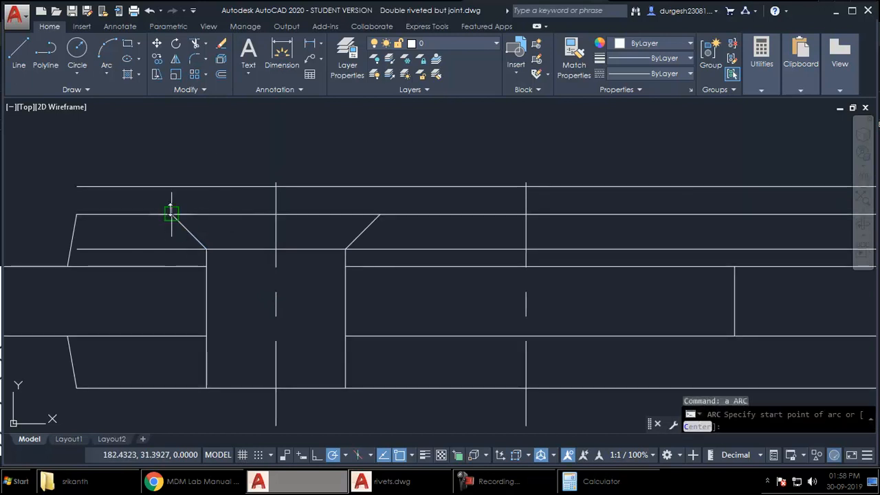
{"action": "left_click", "coordinate": [172, 213]}
{"action": "left_click", "coordinate": [273, 188]}
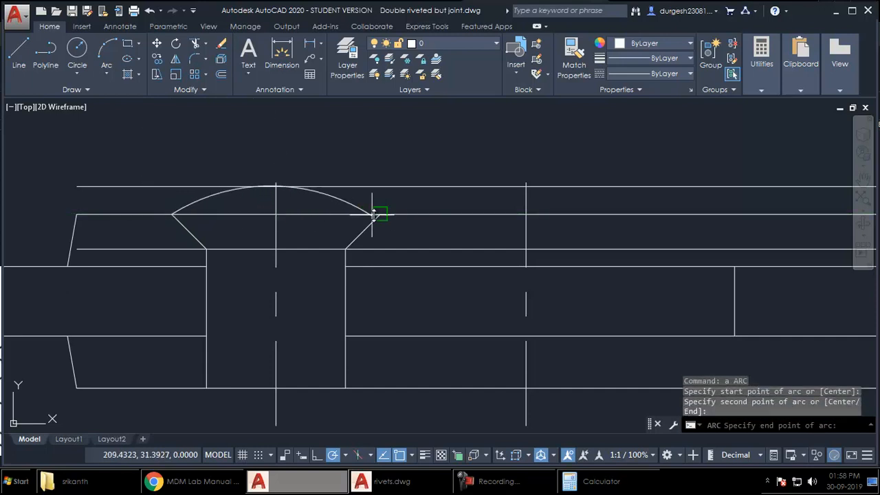
{"action": "left_click", "coordinate": [378, 214]}
Erase the head height construction line above the top strap
{"action": "left_click", "coordinate": [389, 186]}
{"action": "type", "text": "e"}
{"action": "key", "text": "Return"}
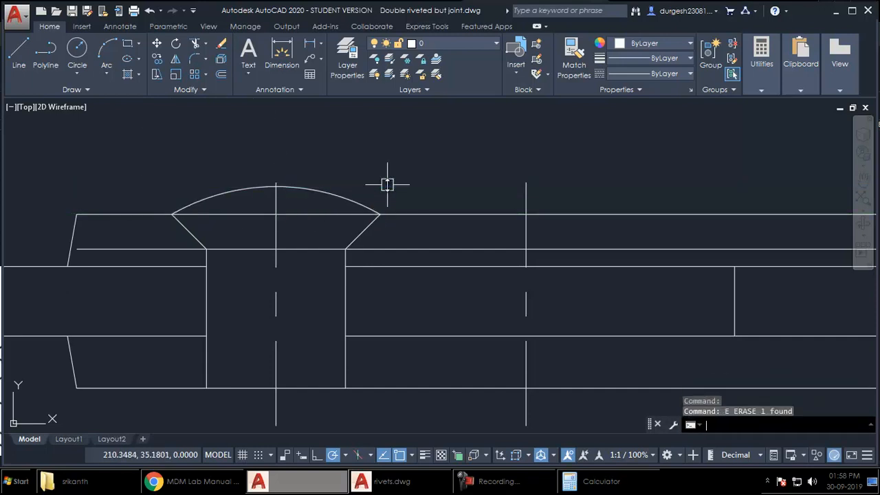
Trim the countersink depth line on both sides of the rivet, using the shank edges as cutting edges
{"action": "middle_click_drag", "start_coordinate": [385, 265], "coordinate": [356, 232]}
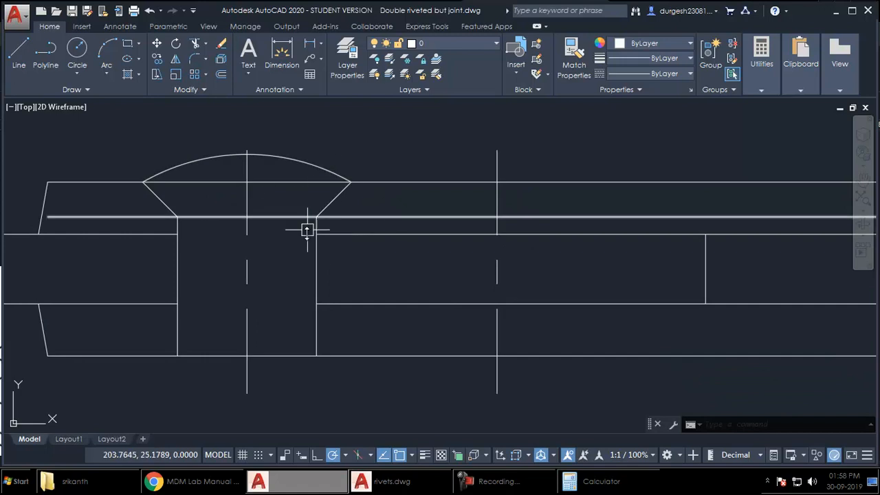
{"action": "middle_click_drag", "start_coordinate": [186, 204], "coordinate": [200, 229]}
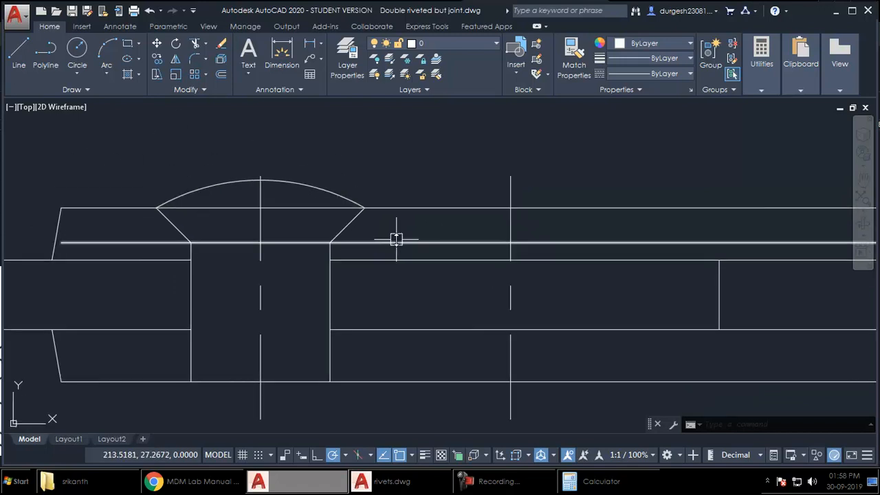
{"action": "type", "text": "tr"}
{"action": "key", "text": "Return"}
{"action": "left_click", "coordinate": [356, 287]}
{"action": "left_click", "coordinate": [167, 294]}
{"action": "key", "text": "Return"}
{"action": "left_click", "coordinate": [143, 240]}
{"action": "left_click", "coordinate": [350, 240]}
{"action": "key", "text": "Return"}
Mirror the rivet's top head and countersink lines about the plates' horizontal mid-line onto the bottom strap, keeping the originals
{"action": "scroll", "coordinate": [358, 285], "scroll_direction": "down", "scroll_amount": 1}
{"action": "middle_click_drag", "start_coordinate": [358, 286], "coordinate": [358, 290]}
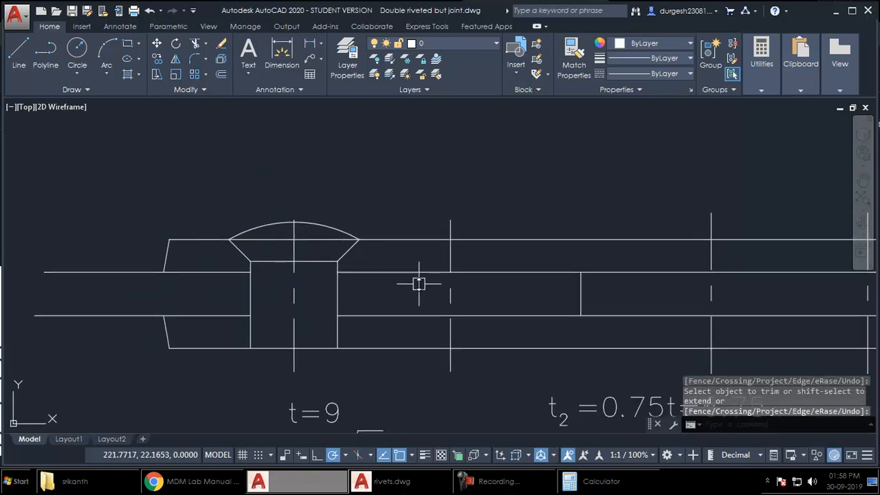
{"action": "scroll", "coordinate": [418, 284], "scroll_direction": "down", "scroll_amount": 1}
{"action": "scroll", "coordinate": [354, 244], "scroll_direction": "up", "scroll_amount": 2}
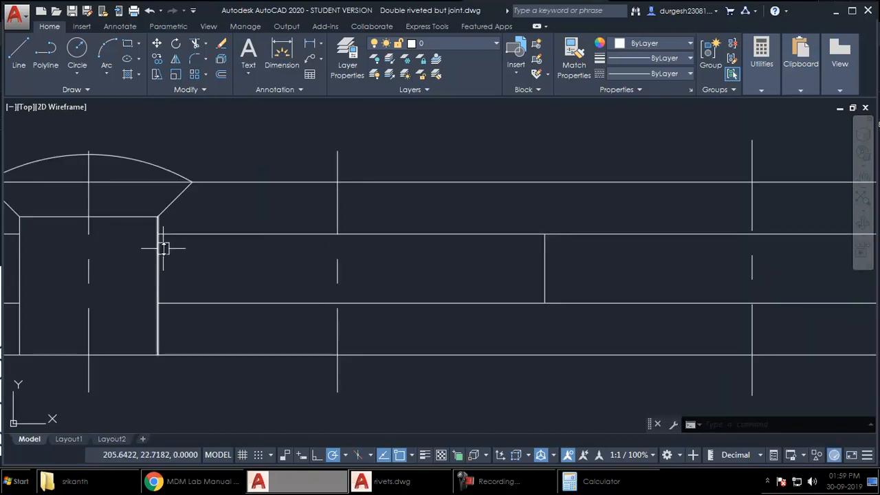
{"action": "middle_click_drag", "start_coordinate": [163, 247], "coordinate": [341, 291]}
{"action": "left_click", "coordinate": [128, 160]}
{"action": "left_click", "coordinate": [440, 306]}
{"action": "scroll", "coordinate": [431, 296], "scroll_direction": "down", "scroll_amount": 2}
{"action": "middle_click_drag", "start_coordinate": [426, 302], "coordinate": [392, 317]}
{"action": "type", "text": "mi"}
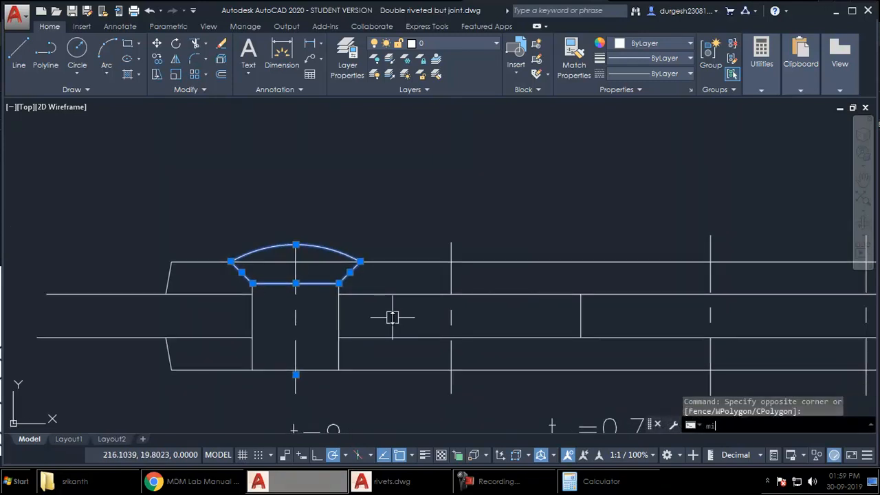
{"action": "key", "text": "Return"}
{"action": "left_click", "coordinate": [580, 316]}
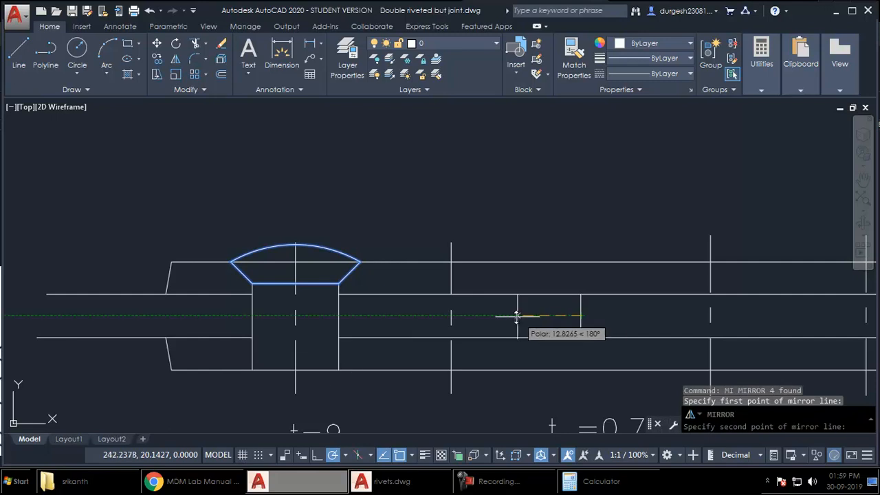
{"action": "left_click", "coordinate": [508, 315]}
{"action": "key", "text": "Return"}
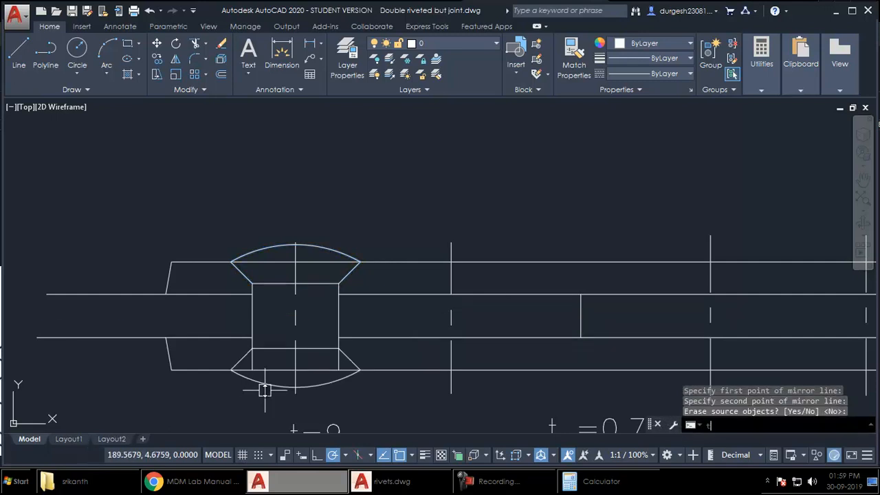
Trim the two shank lines inside the rivet's bottom countersink
{"action": "type", "text": "tr"}
{"action": "key", "text": "Return"}
{"action": "scroll", "coordinate": [258, 371], "scroll_direction": "up", "scroll_amount": 4}
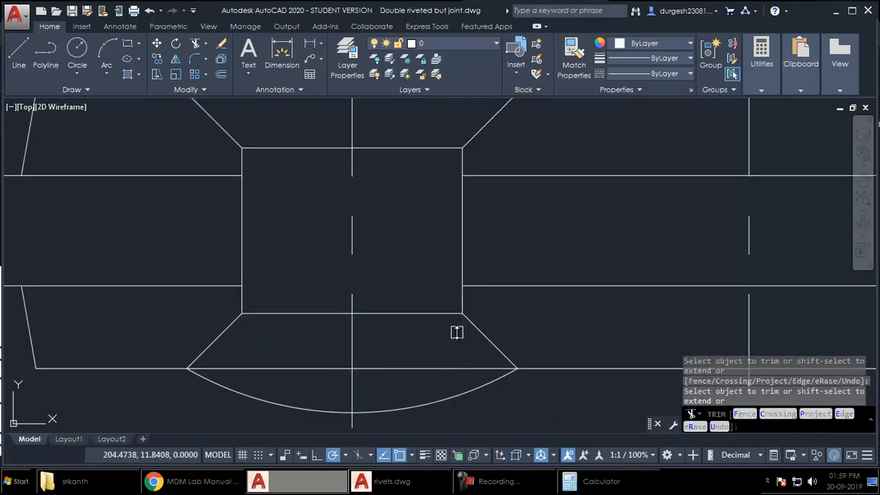
{"action": "key", "text": "Return"}
{"action": "scroll", "coordinate": [242, 311], "scroll_direction": "down", "scroll_amount": 2}
{"action": "middle_click_drag", "start_coordinate": [369, 314], "coordinate": [309, 339]}
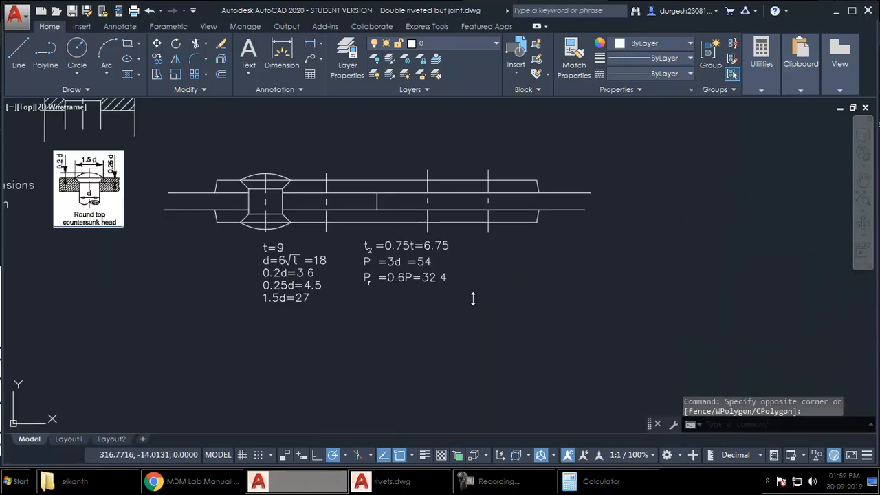
Copy the calculation notes below the sectional view to the empty area above it
{"action": "left_click", "coordinate": [182, 360]}
{"action": "left_click", "coordinate": [303, 313]}
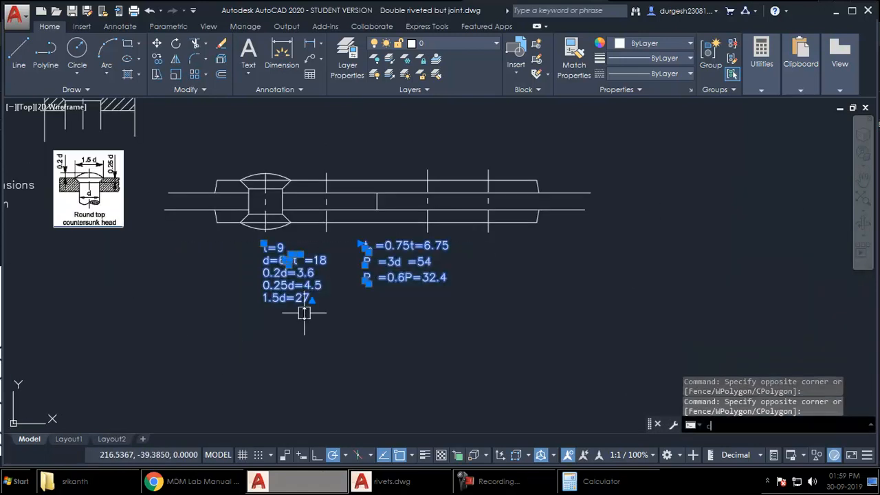
{"action": "type", "text": "co"}
{"action": "key", "text": "Return"}
{"action": "left_click", "coordinate": [145, 294]}
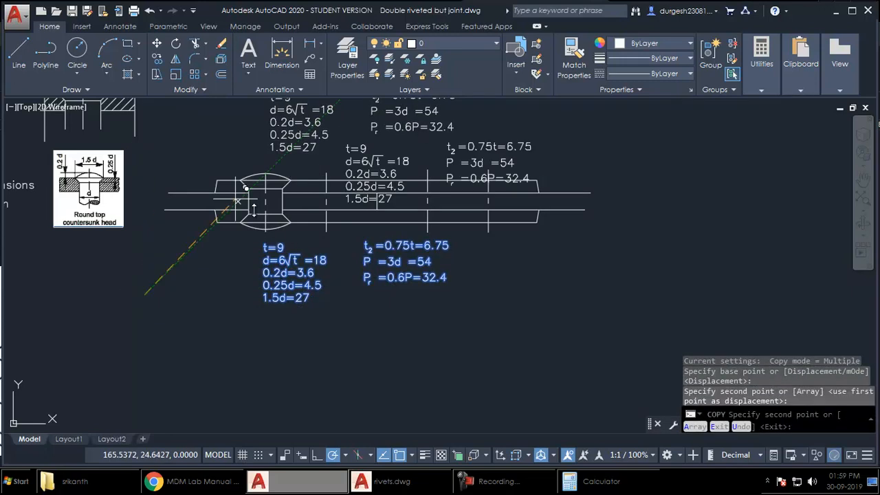
{"action": "middle_click_drag", "start_coordinate": [291, 246], "coordinate": [286, 281]}
{"action": "key", "text": "Return"}
Erase the original calculation notes below the sectional view
{"action": "left_click", "coordinate": [503, 281]}
{"action": "left_click", "coordinate": [196, 406]}
{"action": "type", "text": "e"}
{"action": "key", "text": "Return"}
Check the top view in the lab manual's reference drawing, and draw a horizontal line below the AutoCAD sectional view as the strap's top edge
{"action": "key", "text": "alt+Tab"}
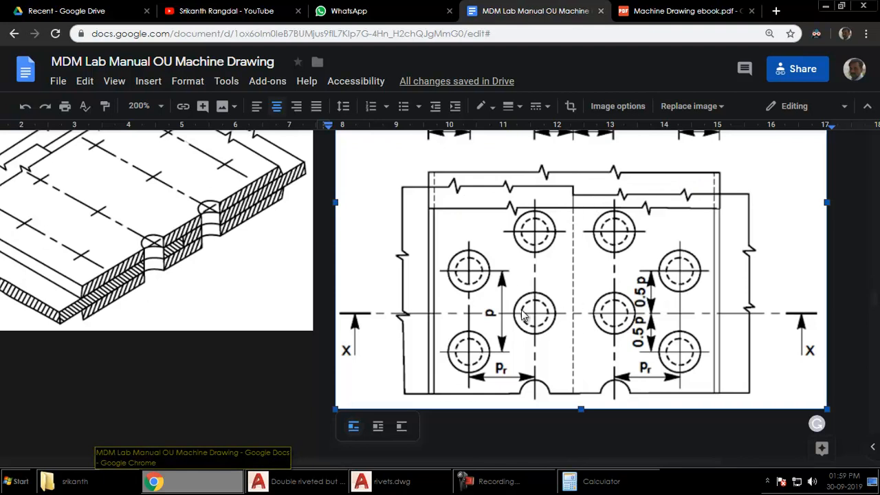
{"action": "key", "text": "alt+Tab"}
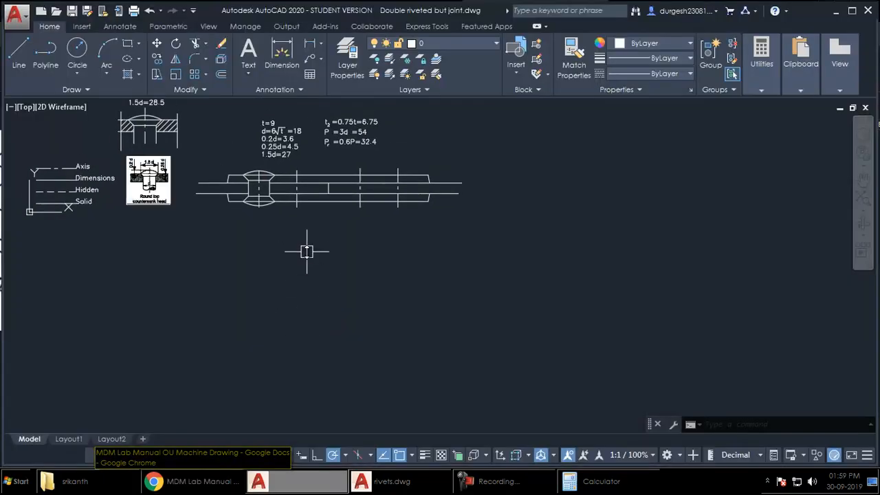
{"action": "left_click", "coordinate": [209, 238]}
{"action": "left_click", "coordinate": [472, 238]}
{"action": "scroll", "coordinate": [225, 214], "scroll_direction": "up", "scroll_amount": 2}
{"action": "key", "text": "Return"}
Project the bottom strap's two left bevel corners down as vertical lines, running the outer one well past the top-view edge
{"action": "key", "text": "Return"}
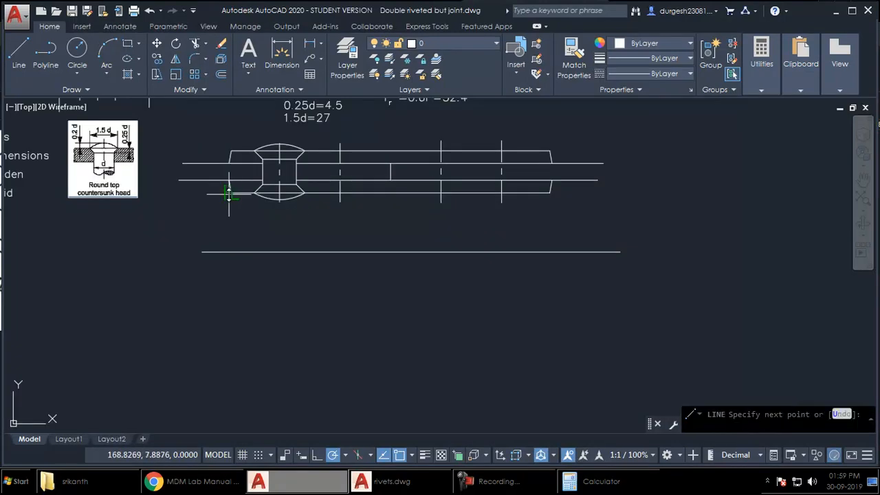
{"action": "left_click", "coordinate": [231, 251]}
{"action": "left_click", "coordinate": [229, 180]}
{"action": "left_click", "coordinate": [228, 385]}
{"action": "key", "text": "Return"}
Project the bottom strap's outer right bevel corner vertically down to match the left side of the top view
{"action": "key", "text": "Return"}
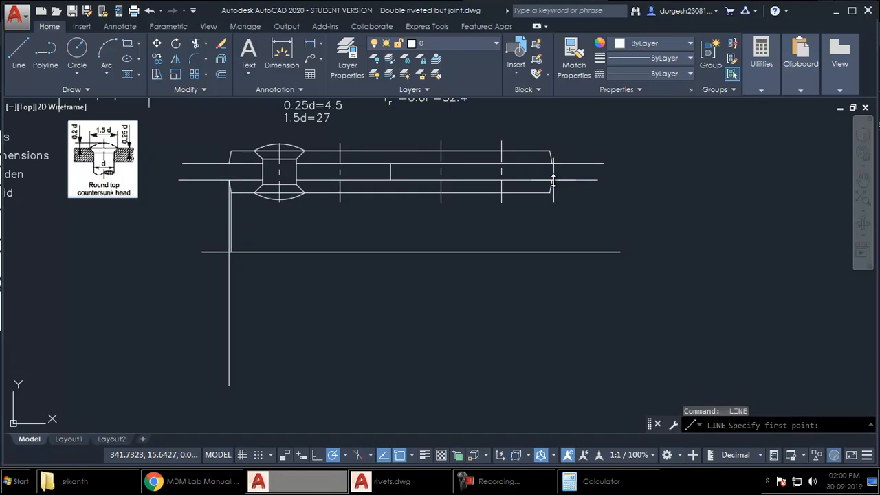
{"action": "left_click", "coordinate": [552, 180]}
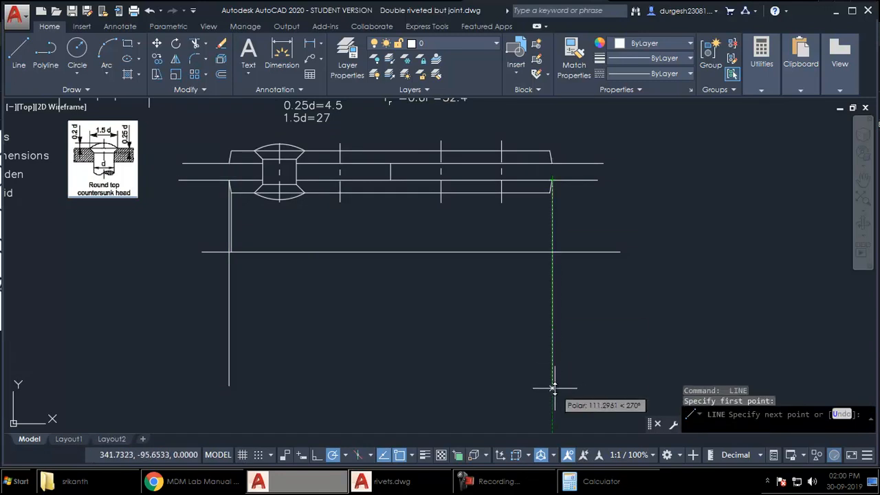
{"action": "left_click", "coordinate": [553, 387]}
{"action": "key", "text": "Return"}
Trim the top edge's overhang on the right and both outer projection lines above the top edge
{"action": "type", "text": "tr"}
{"action": "key", "text": "Return"}
{"action": "key", "text": "Return"}
{"action": "left_click", "coordinate": [605, 252]}
{"action": "left_click", "coordinate": [571, 205]}
{"action": "left_click", "coordinate": [529, 230]}
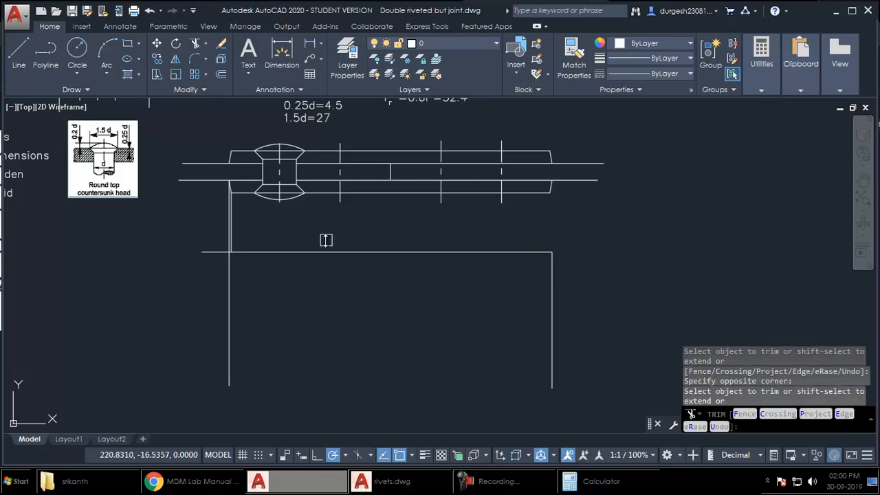
{"action": "left_click", "coordinate": [293, 226]}
{"action": "left_click", "coordinate": [205, 229]}
{"action": "key", "text": "Return"}
Stretch the inner left projection line down past the outer one and trim its part above the top-view edge
{"action": "left_click", "coordinate": [229, 225]}
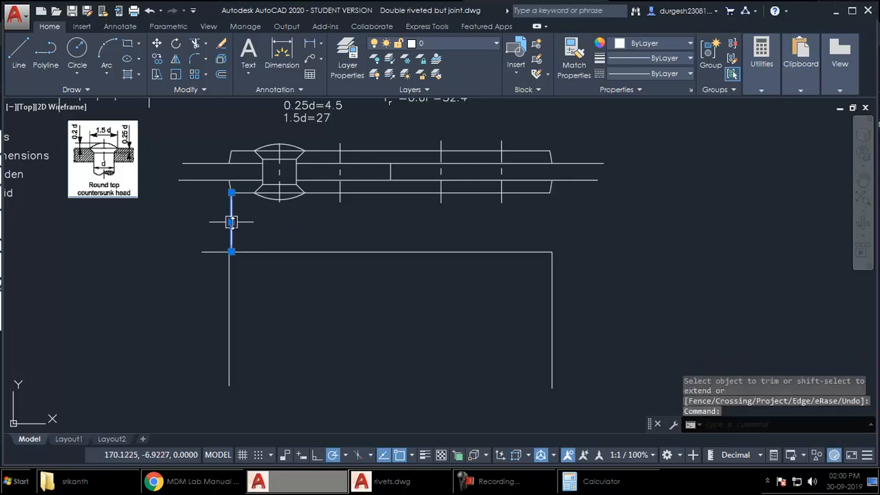
{"action": "left_click", "coordinate": [232, 252]}
{"action": "left_click", "coordinate": [235, 419]}
{"action": "middle_click_drag", "start_coordinate": [274, 333], "coordinate": [273, 348]}
{"action": "key", "text": "Escape"}
{"action": "key", "text": "Escape"}
{"action": "key", "text": "Escape"}
{"action": "type", "text": "tr"}
{"action": "key", "text": "Return"}
{"action": "scroll", "coordinate": [261, 264], "scroll_direction": "up", "scroll_amount": 4}
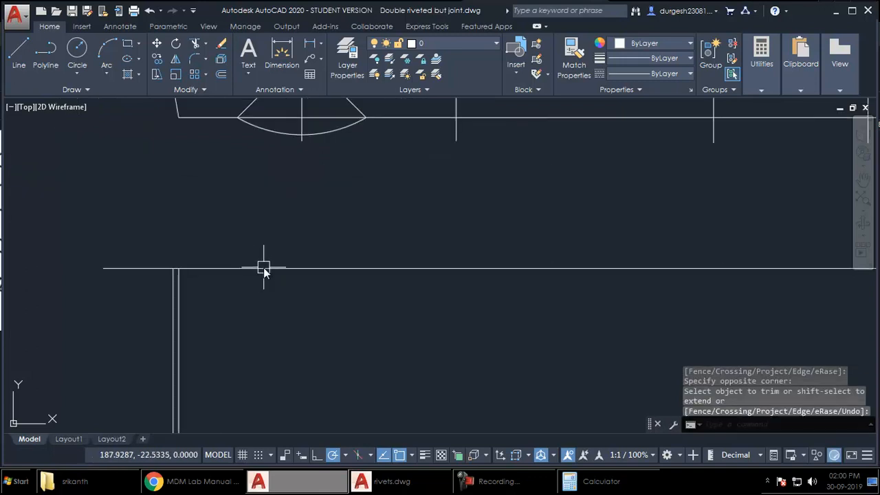
Trim the overhang of the top-view edge beyond the strap's outer left line
{"action": "key", "text": "Escape"}
{"action": "key", "text": "Escape"}
{"action": "type", "text": "tr"}
{"action": "key", "text": "Return"}
{"action": "key", "text": "Return"}
{"action": "left_click", "coordinate": [137, 206]}
{"action": "left_click", "coordinate": [117, 255]}
{"action": "scroll", "coordinate": [111, 273], "scroll_direction": "down", "scroll_amount": 2}
{"action": "key", "text": "Escape"}
Draw a vertical line from the bottom strap's inner right bevel corner down through the top view
{"action": "middle_click_drag", "start_coordinate": [693, 253], "coordinate": [640, 244]}
{"action": "type", "text": "l"}
{"action": "key", "text": "Return"}
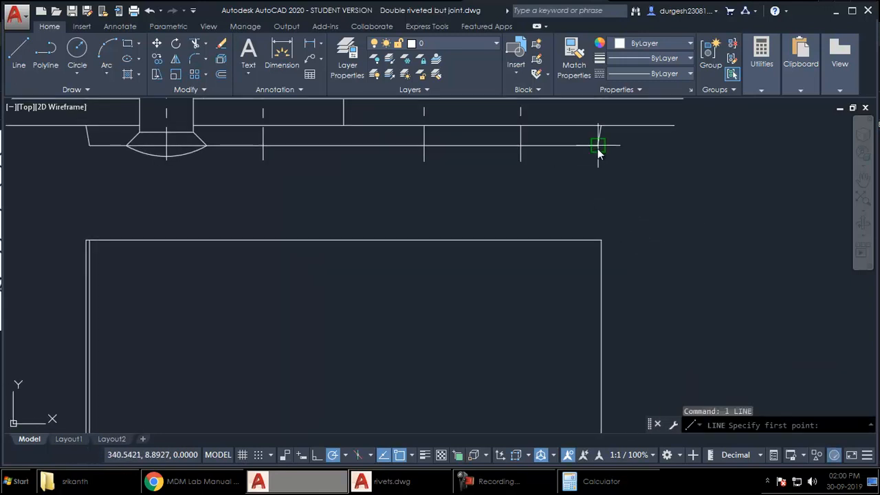
{"action": "left_click", "coordinate": [597, 148]}
{"action": "middle_click_drag", "start_coordinate": [593, 291], "coordinate": [595, 181]}
{"action": "left_click", "coordinate": [597, 406]}
{"action": "key", "text": "Return"}
Trim the inner right projection line above the top-view edge
{"action": "middle_click_drag", "start_coordinate": [616, 345], "coordinate": [614, 395]}
{"action": "middle_click_drag", "start_coordinate": [660, 279], "coordinate": [646, 361]}
{"action": "type", "text": "tr TRIM"}
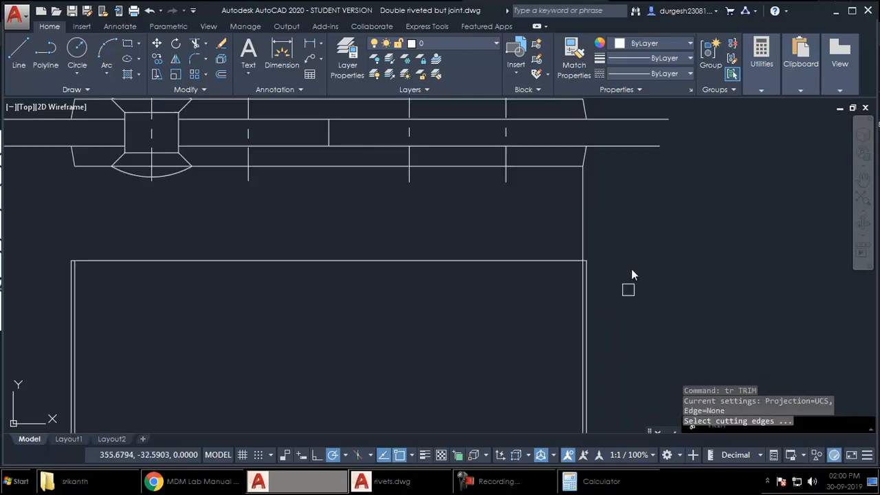
{"action": "key", "text": "Return"}
{"action": "key", "text": "Return"}
{"action": "left_click", "coordinate": [609, 246]}
{"action": "left_click", "coordinate": [535, 234]}
{"action": "key", "text": "Return"}
{"action": "middle_click_drag", "start_coordinate": [582, 264], "coordinate": [602, 275]}
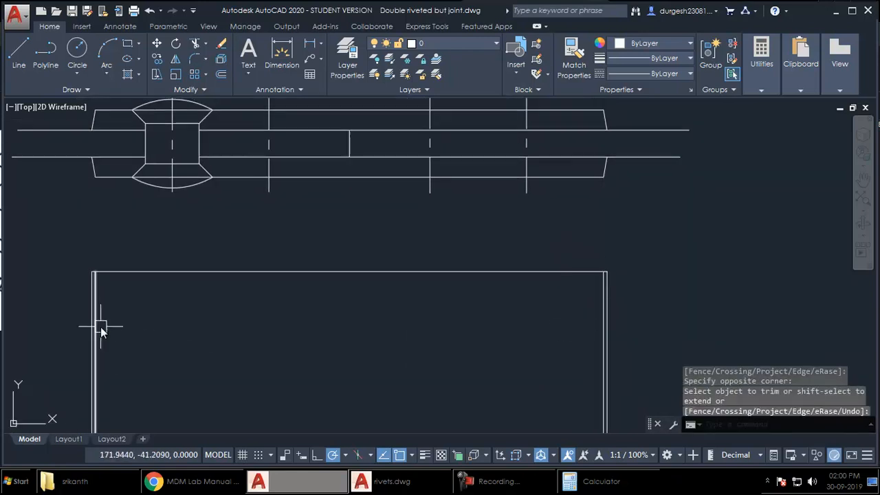
{"action": "key", "text": "Return"}
{"action": "left_click", "coordinate": [100, 331]}
{"action": "left_click", "coordinate": [604, 306]}
{"action": "scroll", "coordinate": [550, 269], "scroll_direction": "down", "scroll_amount": 3}
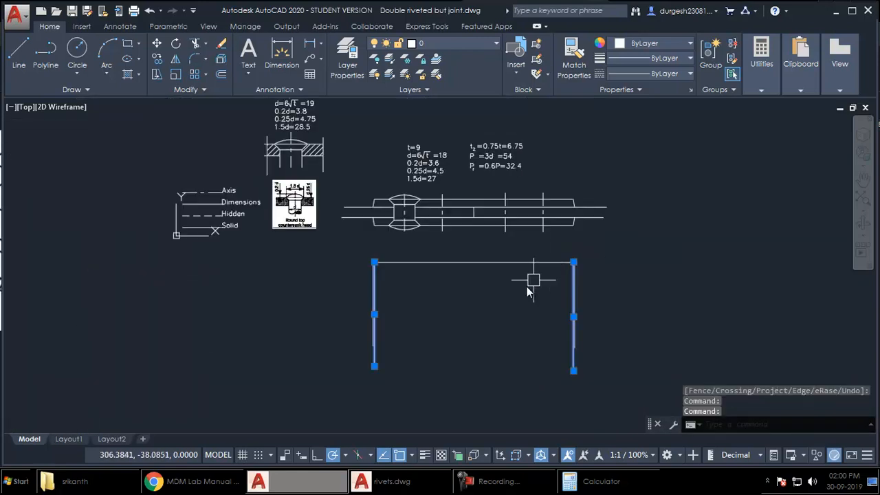
{"action": "key", "text": "Escape"}
{"action": "key", "text": "Escape"}
Match the properties of the Hidden legend line to the two inner bevel lines of the top view
{"action": "type", "text": "m"}
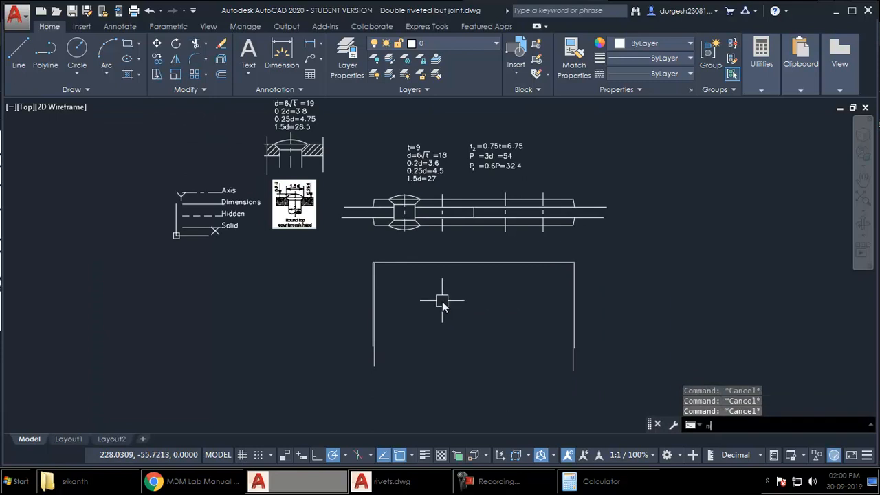
{"action": "type", "text": "a"}
{"action": "key", "text": "Return"}
{"action": "left_click", "coordinate": [192, 228]}
{"action": "scroll", "coordinate": [390, 312], "scroll_direction": "up", "scroll_amount": 4}
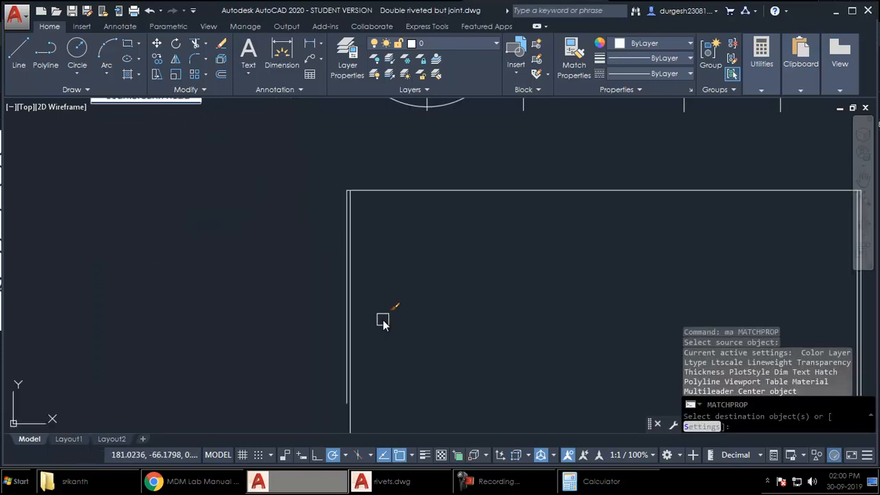
{"action": "left_click", "coordinate": [349, 418]}
{"action": "middle_click_drag", "start_coordinate": [852, 355], "coordinate": [448, 317]}
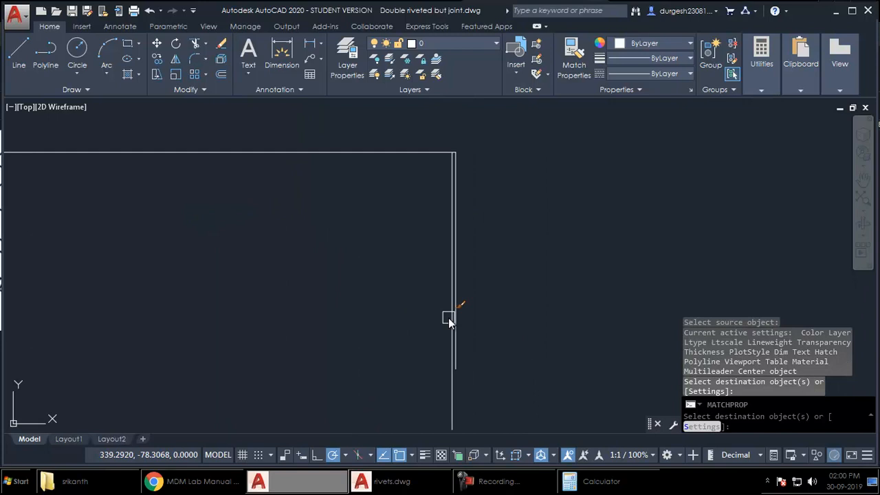
{"action": "left_click", "coordinate": [453, 385]}
{"action": "scroll", "coordinate": [453, 385], "scroll_direction": "down", "scroll_amount": 2}
{"action": "middle_click_drag", "start_coordinate": [360, 284], "coordinate": [508, 307]}
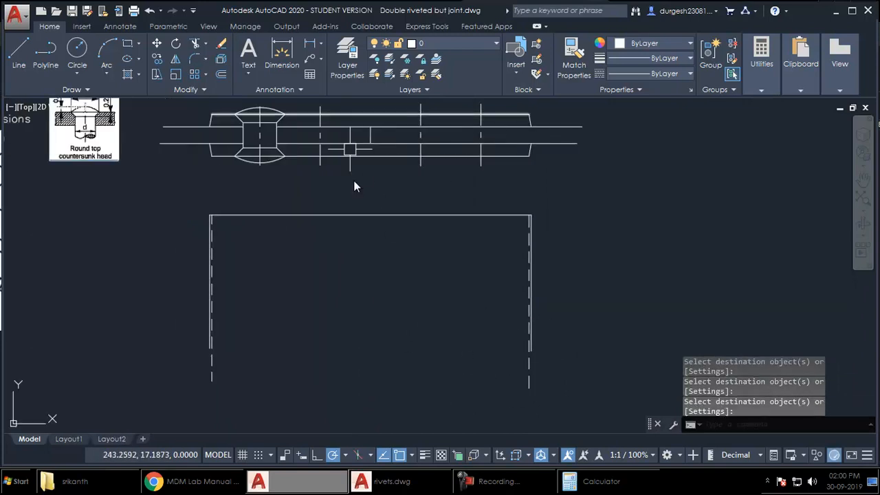
Draw a horizontal line across the top view, slightly below the strap's top edge and extending beyond both sides, as the plate edge
{"action": "scroll", "coordinate": [362, 206], "scroll_direction": "up", "scroll_amount": 2}
{"action": "scroll", "coordinate": [265, 208], "scroll_direction": "down", "scroll_amount": 4}
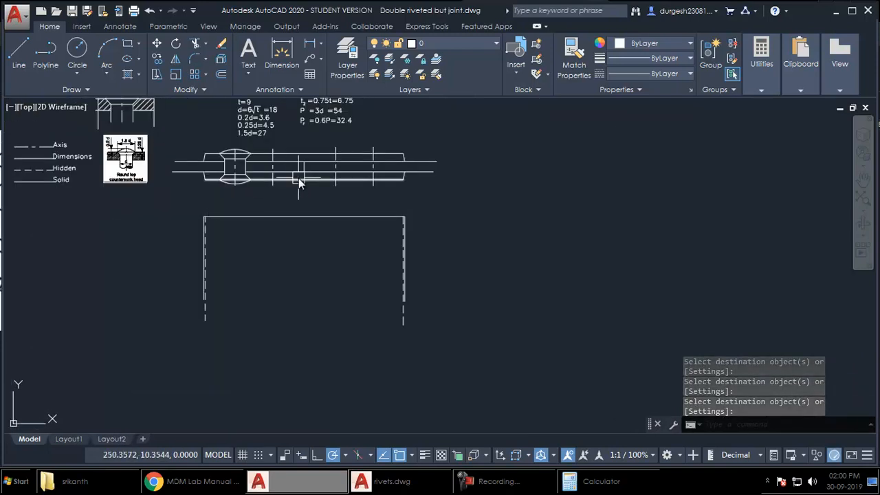
{"action": "middle_click_drag", "start_coordinate": [330, 305], "coordinate": [332, 299]}
{"action": "type", "text": "l"}
{"action": "key", "text": "Return"}
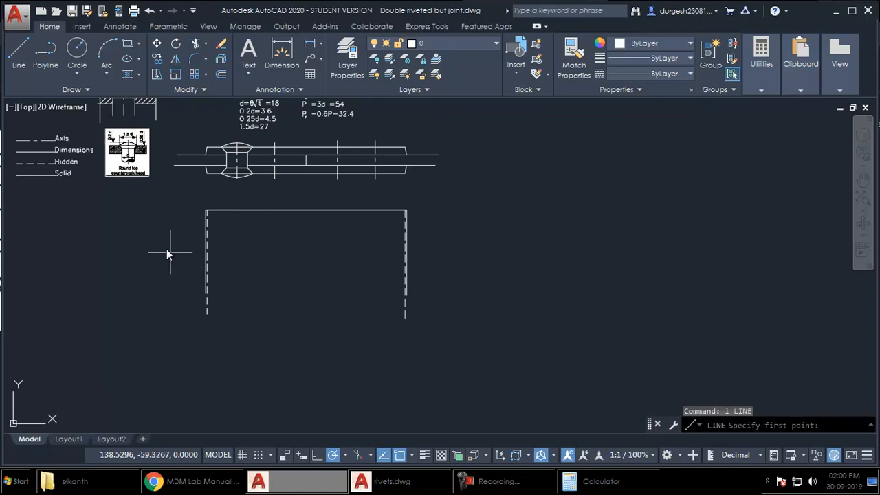
{"action": "left_click", "coordinate": [206, 227]}
{"action": "left_click", "coordinate": [450, 230]}
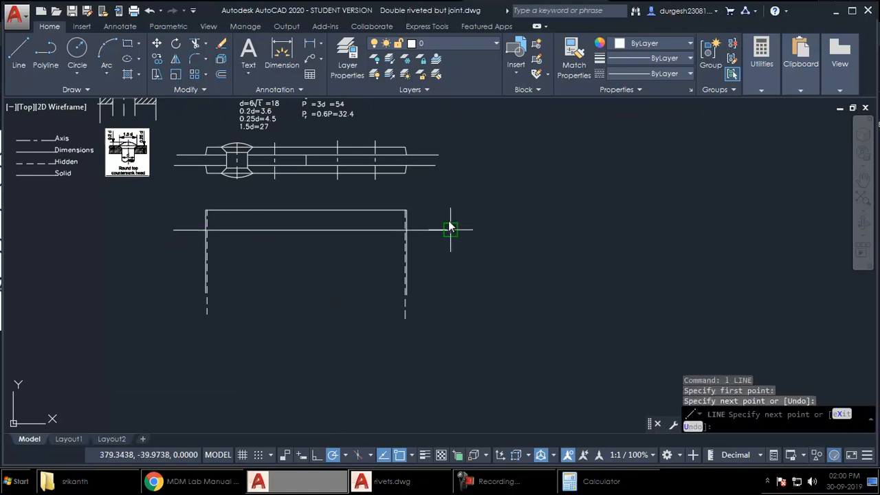
{"action": "key", "text": "Return"}
{"action": "left_click", "coordinate": [434, 154]}
{"action": "key", "text": "Escape"}
{"action": "key", "text": "Escape"}
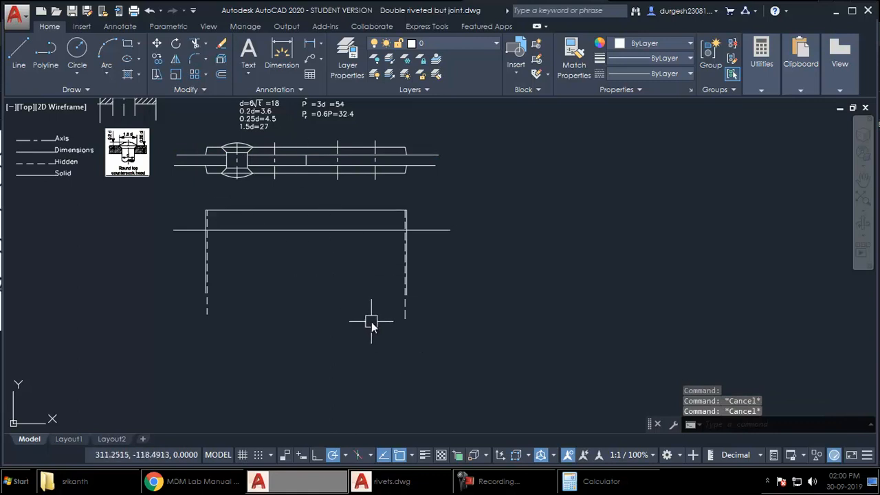
Break the strap's outer right edge just below the horizontal plate edge line
{"action": "scroll", "coordinate": [413, 230], "scroll_direction": "up", "scroll_amount": 4}
{"action": "type", "text": "tr"}
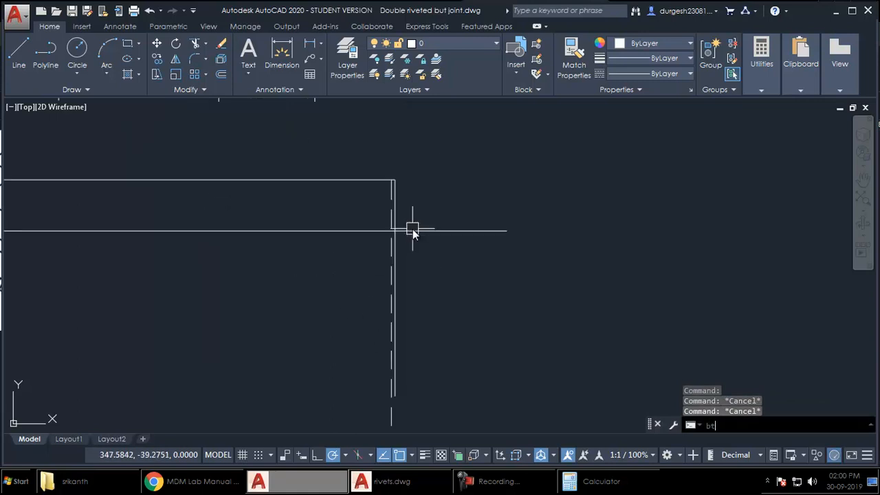
{"action": "key", "text": "Return"}
{"action": "scroll", "coordinate": [395, 241], "scroll_direction": "up", "scroll_amount": 4}
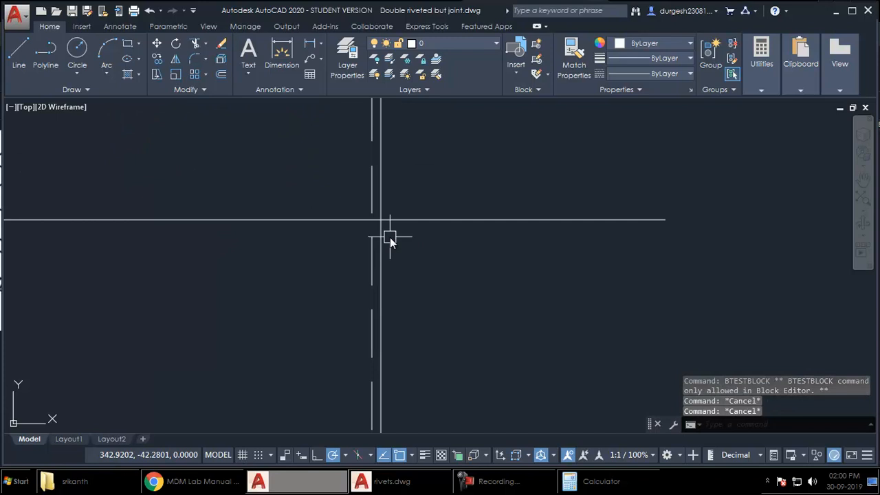
{"action": "type", "text": "br"}
{"action": "key", "text": "Return"}
{"action": "left_click", "coordinate": [383, 228]}
{"action": "scroll", "coordinate": [457, 247], "scroll_direction": "down", "scroll_amount": 5}
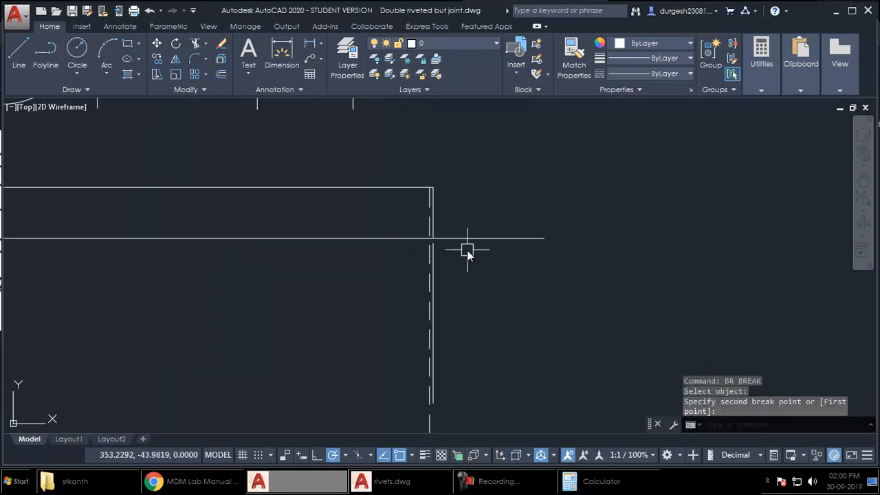
Break the strap's outer left edge where it meets the horizontal plate edge line
{"action": "middle_click_drag", "start_coordinate": [493, 279], "coordinate": [775, 252]}
{"action": "scroll", "coordinate": [179, 213], "scroll_direction": "up", "scroll_amount": 5}
{"action": "key", "text": "Return"}
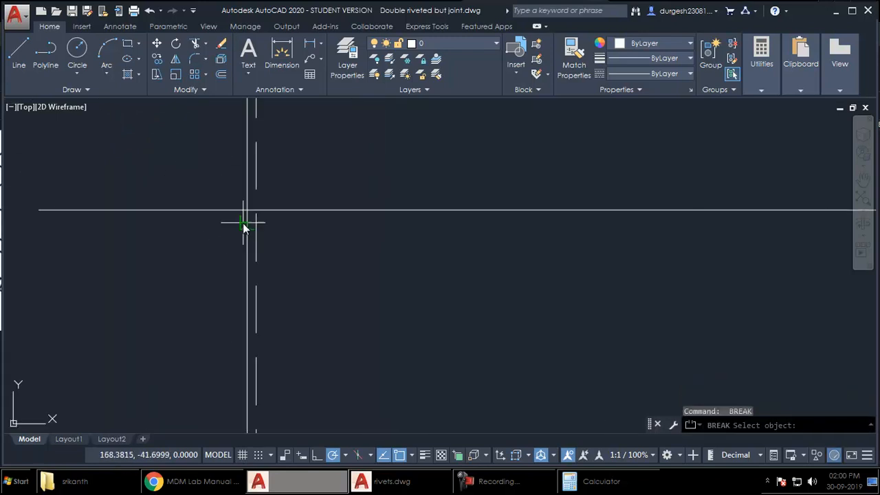
{"action": "left_click", "coordinate": [243, 223]}
{"action": "left_click", "coordinate": [247, 211]}
{"action": "scroll", "coordinate": [251, 210], "scroll_direction": "down", "scroll_amount": 3}
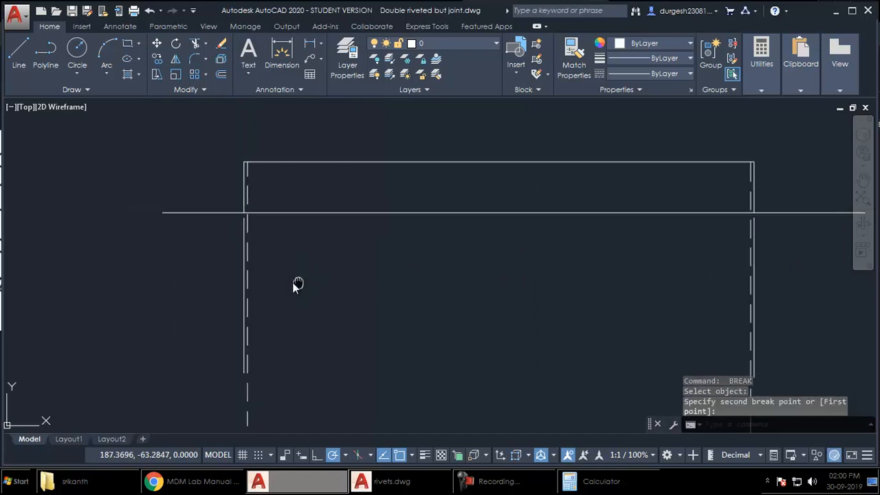
Match the hidden line properties to the strap's outer left and right edges below the plate edge line
{"action": "type", "text": "ma"}
{"action": "key", "text": "Return"}
{"action": "left_click", "coordinate": [240, 279]}
{"action": "left_click", "coordinate": [269, 261]}
{"action": "left_click", "coordinate": [223, 288]}
{"action": "middle_click_drag", "start_coordinate": [527, 300], "coordinate": [318, 265]}
{"action": "left_click", "coordinate": [628, 237]}
{"action": "left_click", "coordinate": [494, 265]}
{"action": "key", "text": "Return"}
{"action": "middle_click_drag", "start_coordinate": [394, 271], "coordinate": [435, 334]}
{"action": "scroll", "coordinate": [578, 221], "scroll_direction": "up", "scroll_amount": 1}
{"action": "key", "text": "Return"}
{"action": "left_click", "coordinate": [565, 212]}
{"action": "scroll", "coordinate": [590, 213], "scroll_direction": "down", "scroll_amount": 2}
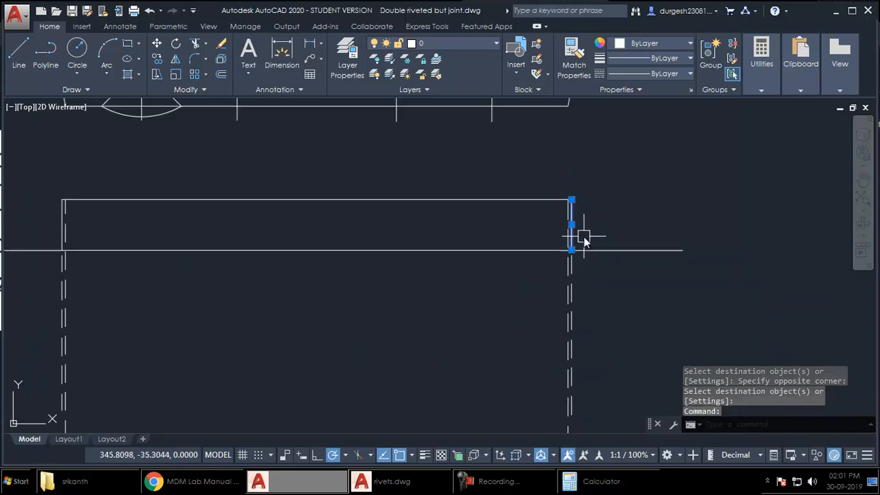
{"action": "left_click", "coordinate": [104, 283]}
{"action": "left_click", "coordinate": [48, 329]}
{"action": "key", "text": "Escape"}
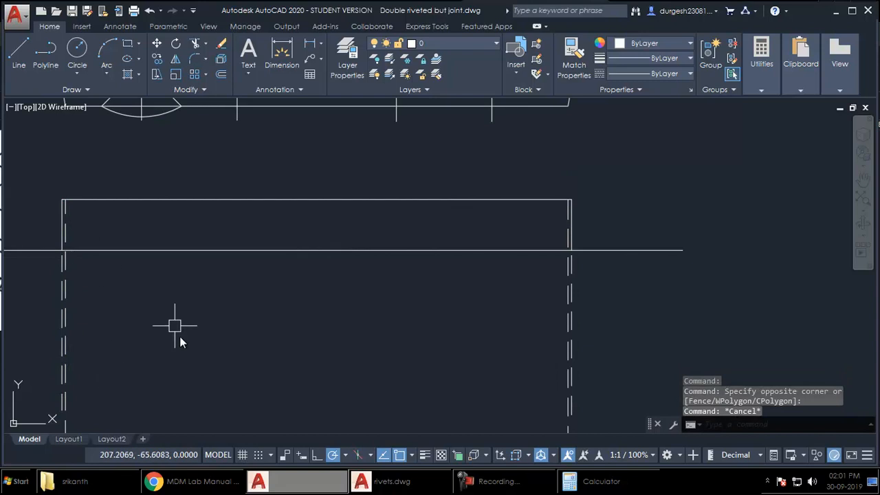
{"action": "scroll", "coordinate": [224, 324], "scroll_direction": "down", "scroll_amount": 3}
{"action": "scroll", "coordinate": [184, 327], "scroll_direction": "up", "scroll_amount": 3}
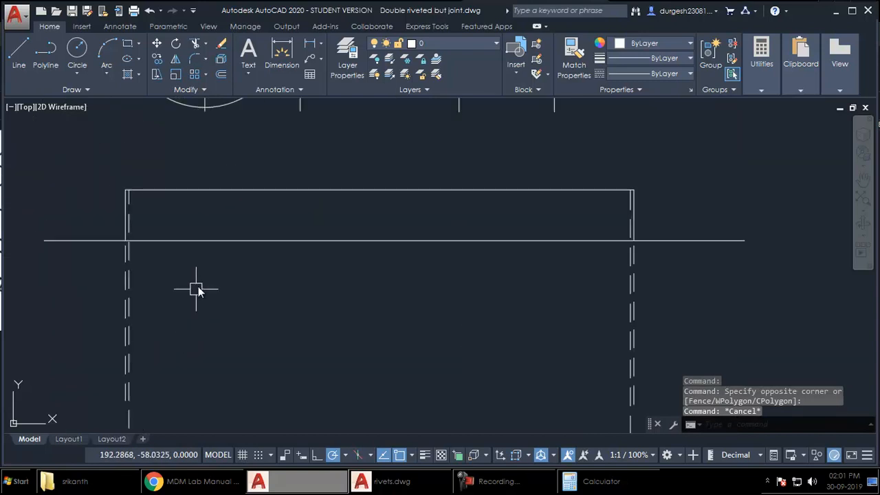
Assign the strap's top edge, its two upper outer side edges and the plate edge line to the Solid layer
{"action": "middle_click_drag", "start_coordinate": [185, 327], "coordinate": [186, 387]}
{"action": "left_click", "coordinate": [336, 324]}
{"action": "left_click", "coordinate": [292, 242]}
{"action": "left_click", "coordinate": [121, 265]}
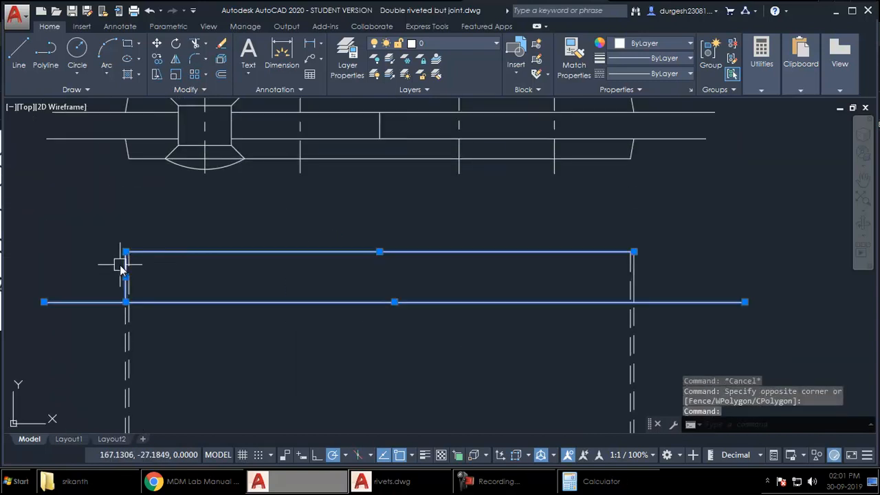
{"action": "left_click", "coordinate": [638, 274]}
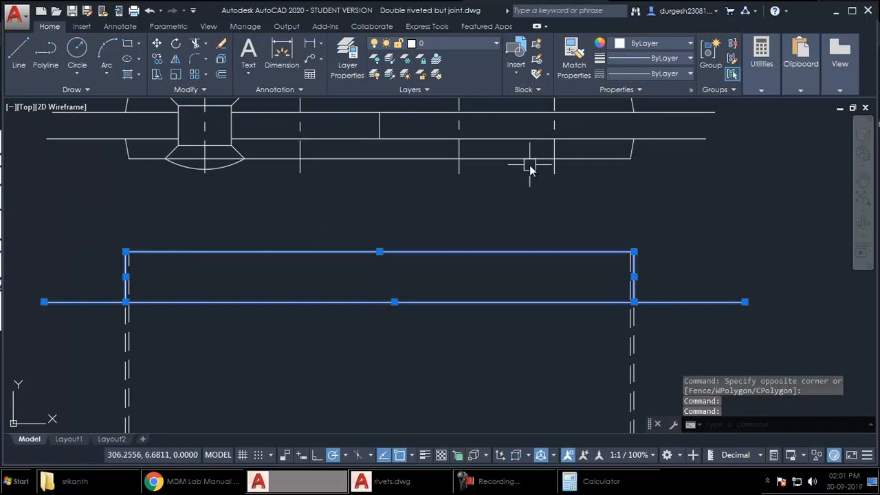
{"action": "left_click", "coordinate": [450, 149]}
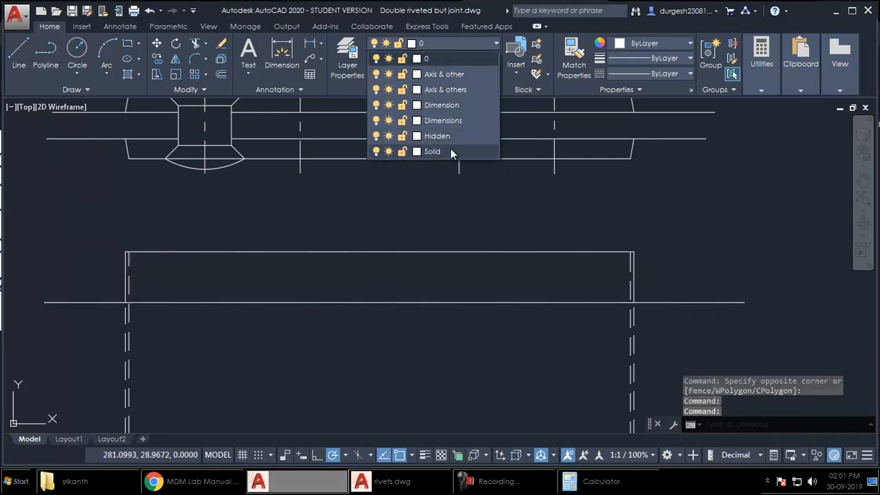
{"action": "key", "text": "Escape"}
{"action": "key", "text": "Escape"}
{"action": "key", "text": "Escape"}
Draw a vertical line from the butt joint between the plates down through the middle of the top view
{"action": "scroll", "coordinate": [368, 213], "scroll_direction": "down", "scroll_amount": 4}
{"action": "mouse_move", "coordinate": [385, 242]}
{"action": "middle_mouse_down"}
{"action": "mouse_move", "coordinate": [395, 279]}
{"action": "mouse_move", "coordinate": [328, 238]}
{"action": "middle_mouse_up"}
{"action": "scroll", "coordinate": [278, 229], "scroll_direction": "up", "scroll_amount": 1}
{"action": "type", "text": "l"}
{"action": "key", "text": "Return"}
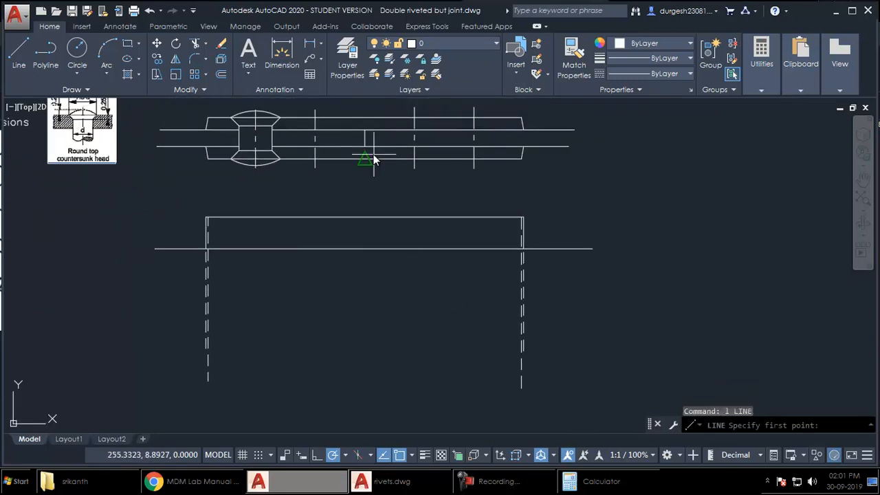
{"action": "left_click", "coordinate": [365, 148]}
{"action": "left_click", "coordinate": [365, 314]}
{"action": "mouse_move", "coordinate": [397, 268]}
{"action": "middle_mouse_down"}
{"action": "mouse_move", "coordinate": [388, 290]}
{"action": "mouse_move", "coordinate": [409, 288]}
{"action": "mouse_move", "coordinate": [355, 249]}
{"action": "middle_mouse_up"}
Trim the vertical butt line above the horizontal plate edge line
{"action": "type", "text": "tr"}
{"action": "key", "text": "Return"}
{"action": "left_click", "coordinate": [376, 273]}
{"action": "key", "text": "Return"}
{"action": "left_click", "coordinate": [357, 220]}
{"action": "key", "text": "Return"}
Draw a horizontal line across the top view just below the plate edge line, extending past both strap sides
{"action": "type", "text": "l"}
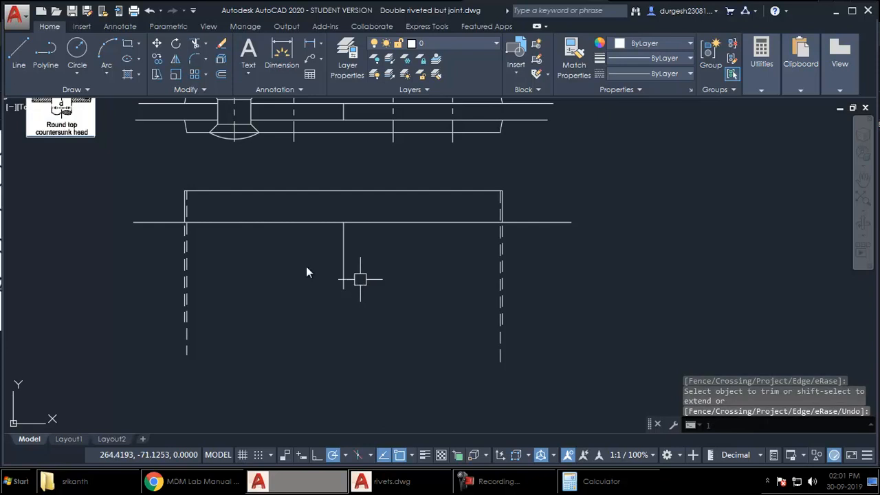
{"action": "key", "text": "Return"}
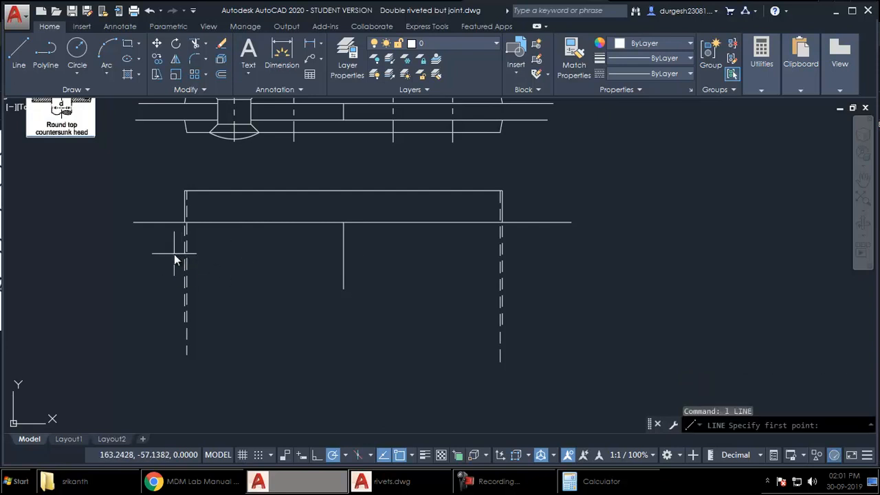
{"action": "left_click", "coordinate": [174, 254]}
{"action": "left_click", "coordinate": [557, 254]}
Trim the overhanging ends of the new horizontal line at the strap's left and right side edges
{"action": "middle_click_drag", "start_coordinate": [511, 283], "coordinate": [505, 285]}
{"action": "type", "text": "tr"}
{"action": "key", "text": "Return"}
{"action": "key", "text": "Return"}
{"action": "left_click", "coordinate": [534, 244]}
{"action": "left_click", "coordinate": [518, 291]}
{"action": "left_click", "coordinate": [180, 239]}
{"action": "left_click", "coordinate": [154, 268]}
Break the strap's outer left side edge at the new horizontal line
{"action": "scroll", "coordinate": [182, 265], "scroll_direction": "up", "scroll_amount": 4}
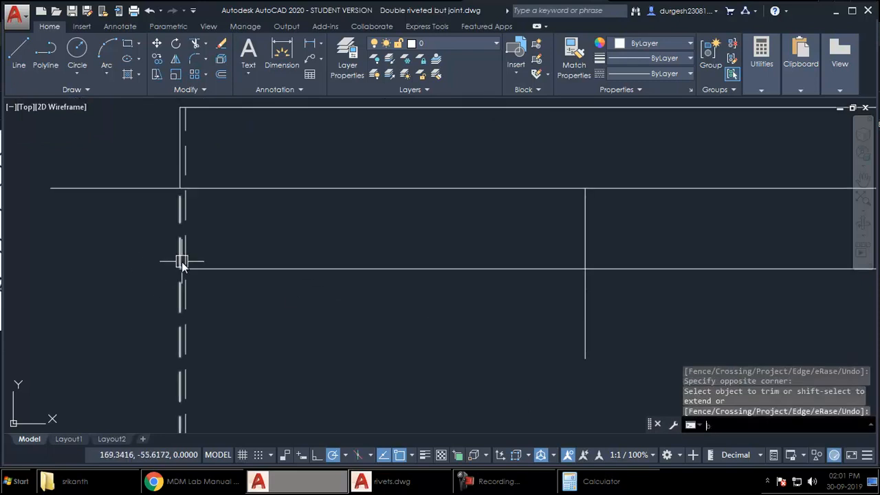
{"action": "key", "text": "Escape"}
{"action": "type", "text": "br"}
{"action": "key", "text": "Return"}
{"action": "scroll", "coordinate": [183, 262], "scroll_direction": "up", "scroll_amount": 6}
{"action": "left_click", "coordinate": [172, 273]}
{"action": "left_click", "coordinate": [171, 287]}
{"action": "scroll", "coordinate": [104, 289], "scroll_direction": "down", "scroll_amount": 6}
Break the strap's two right side edges where they meet the new horizontal line
{"action": "middle_click_drag", "start_coordinate": [777, 275], "coordinate": [323, 281]}
{"action": "scroll", "coordinate": [437, 301], "scroll_direction": "up", "scroll_amount": 3}
{"action": "key", "text": "Return"}
{"action": "left_click", "coordinate": [425, 298]}
{"action": "left_click", "coordinate": [417, 284]}
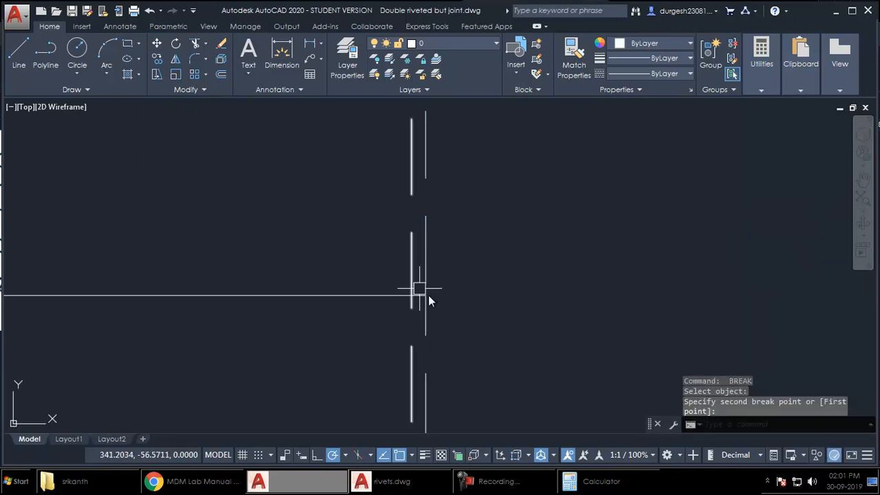
{"action": "left_click", "coordinate": [412, 294]}
{"action": "scroll", "coordinate": [413, 299], "scroll_direction": "down", "scroll_amount": 2}
Break the strap's inner left side edge at the new horizontal line
{"action": "middle_click_drag", "start_coordinate": [289, 295], "coordinate": [735, 285]}
{"action": "middle_click_drag", "start_coordinate": [450, 267], "coordinate": [685, 245]}
{"action": "scroll", "coordinate": [269, 263], "scroll_direction": "up", "scroll_amount": 5}
{"action": "key", "text": "Return"}
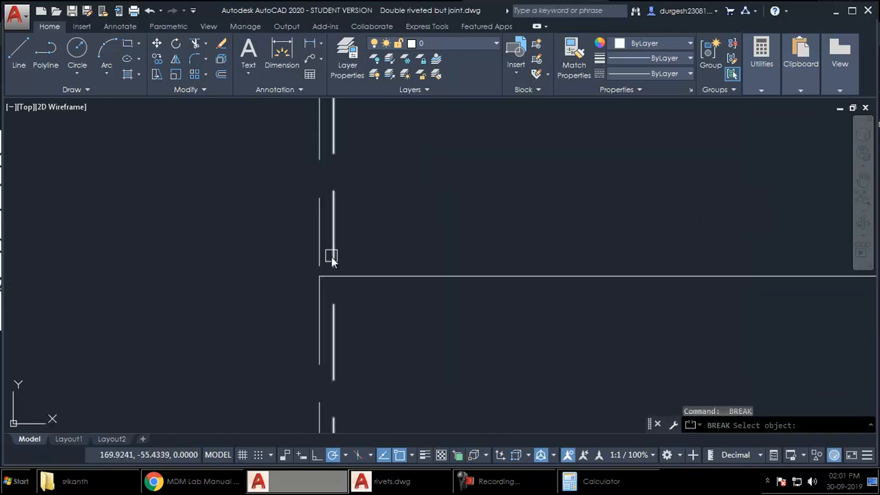
{"action": "left_click", "coordinate": [334, 259]}
{"action": "left_click", "coordinate": [333, 273]}
{"action": "scroll", "coordinate": [334, 276], "scroll_direction": "down", "scroll_amount": 5}
Match the new horizontal line's solid properties to the left and right side edges below it
{"action": "middle_click_drag", "start_coordinate": [387, 310], "coordinate": [309, 324]}
{"action": "key", "text": "Escape"}
{"action": "key", "text": "Escape"}
{"action": "type", "text": "ma"}
{"action": "key", "text": "Return"}
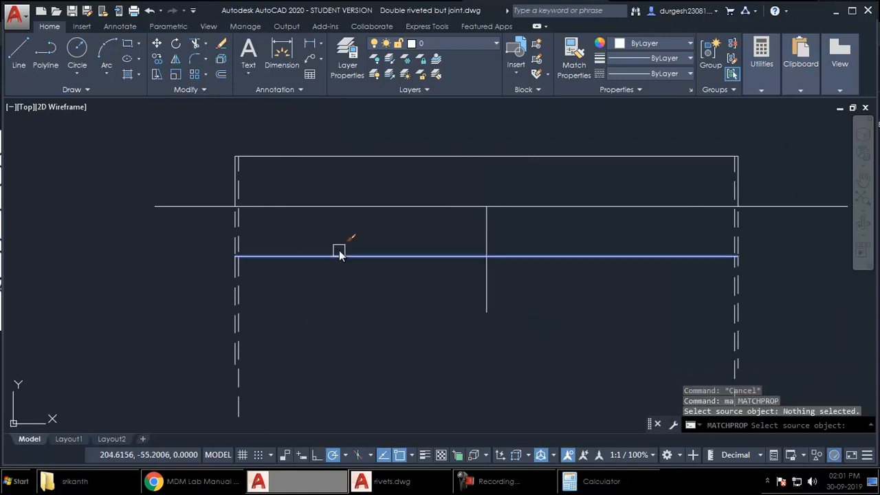
{"action": "left_click", "coordinate": [337, 256]}
{"action": "left_click", "coordinate": [288, 291]}
{"action": "middle_click_drag", "start_coordinate": [307, 325], "coordinate": [115, 273]}
{"action": "left_click", "coordinate": [552, 255]}
{"action": "left_click", "coordinate": [389, 308]}
{"action": "key", "text": "Return"}
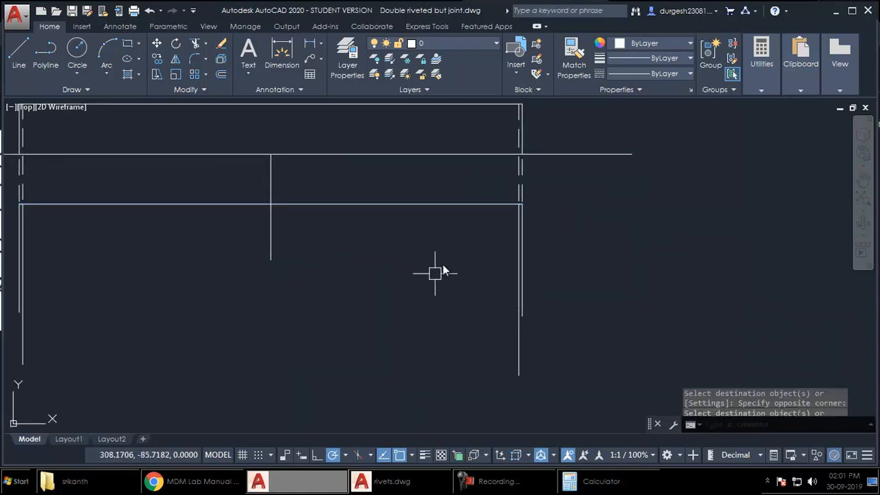
Break the vertical butt line in the top view where it passes below the upper strap's edge line
{"action": "scroll", "coordinate": [468, 345], "scroll_direction": "down", "scroll_amount": 3}
{"action": "scroll", "coordinate": [461, 257], "scroll_direction": "up", "scroll_amount": 5}
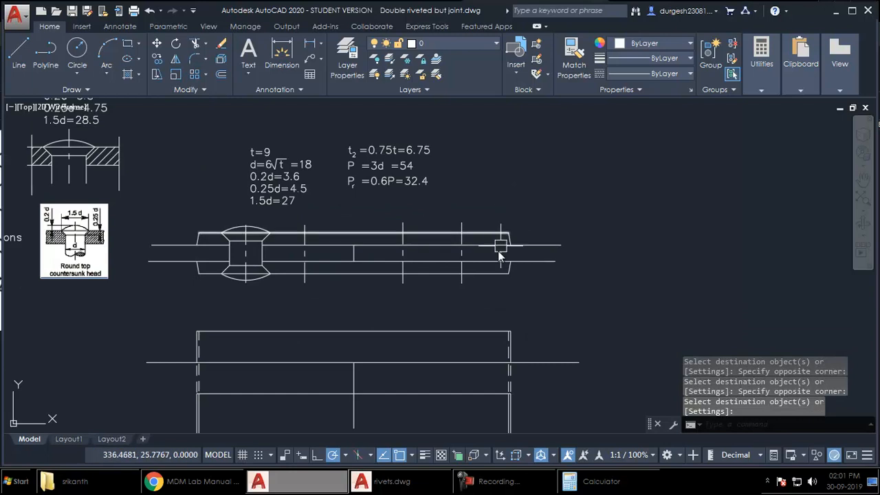
{"action": "scroll", "coordinate": [501, 235], "scroll_direction": "down", "scroll_amount": 3}
{"action": "scroll", "coordinate": [403, 401], "scroll_direction": "up", "scroll_amount": 2}
{"action": "scroll", "coordinate": [344, 289], "scroll_direction": "up", "scroll_amount": 5}
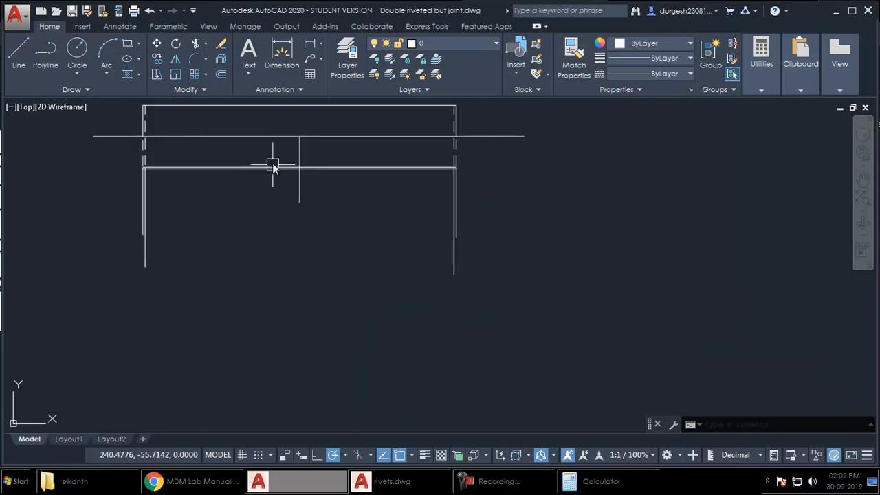
{"action": "type", "text": "br"}
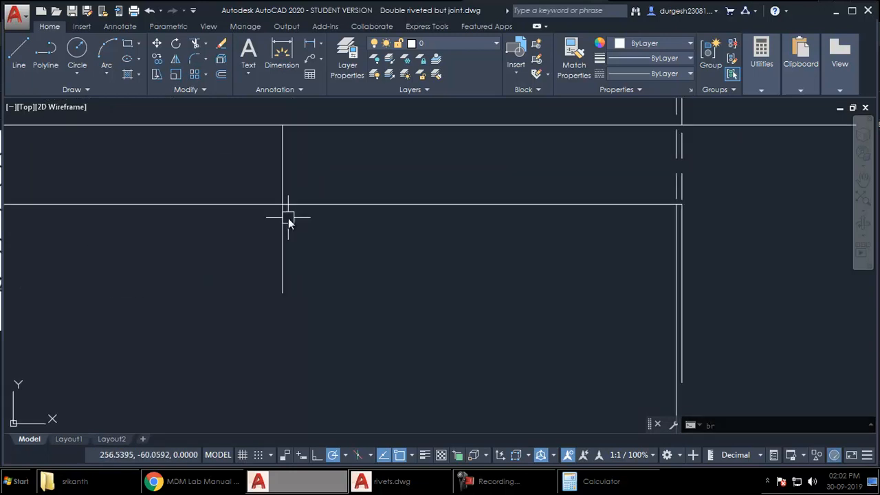
{"action": "key", "text": "Return"}
{"action": "scroll", "coordinate": [286, 219], "scroll_direction": "up", "scroll_amount": 1}
{"action": "left_click", "coordinate": [278, 199]}
{"action": "left_click", "coordinate": [284, 184]}
{"action": "scroll", "coordinate": [302, 213], "scroll_direction": "down", "scroll_amount": 3}
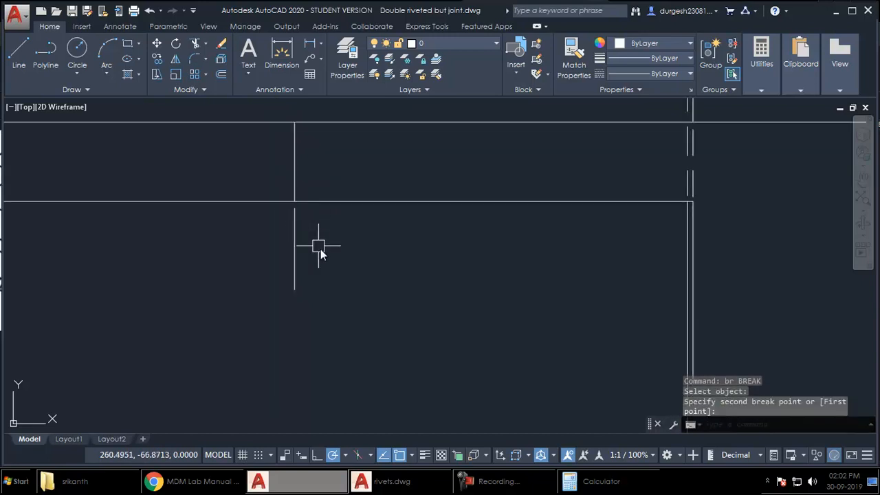
Match the hidden side edge's properties to the butt line segment below the upper strap's edge line
{"action": "type", "text": "ma"}
{"action": "key", "text": "Return"}
{"action": "left_click", "coordinate": [720, 176]}
{"action": "left_click", "coordinate": [353, 277]}
{"action": "left_click", "coordinate": [302, 302]}
{"action": "key", "text": "Return"}
{"action": "scroll", "coordinate": [338, 296], "scroll_direction": "down", "scroll_amount": 2}
Extend the strap's two right side edges down to the lower horizontal boundary line
{"action": "middle_click_drag", "start_coordinate": [360, 346], "coordinate": [410, 274]}
{"action": "middle_click_drag", "start_coordinate": [400, 335], "coordinate": [396, 370]}
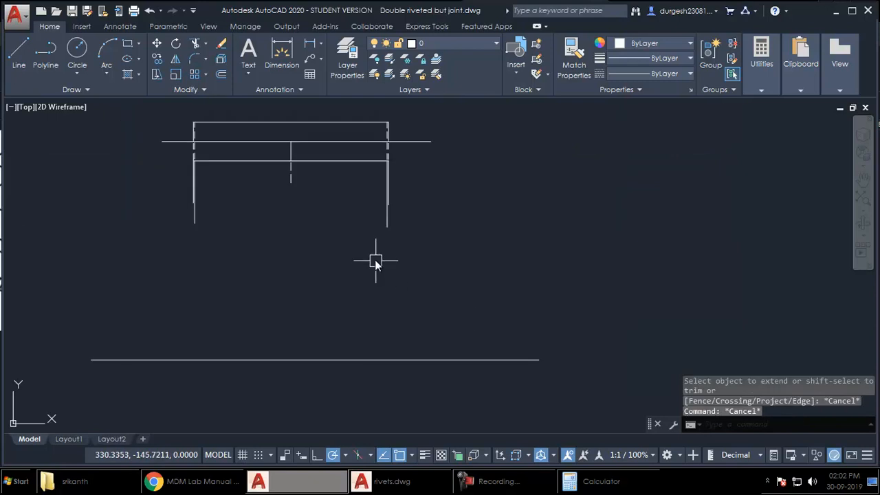
{"action": "middle_click_drag", "start_coordinate": [324, 296], "coordinate": [342, 323]}
{"action": "type", "text": "ex"}
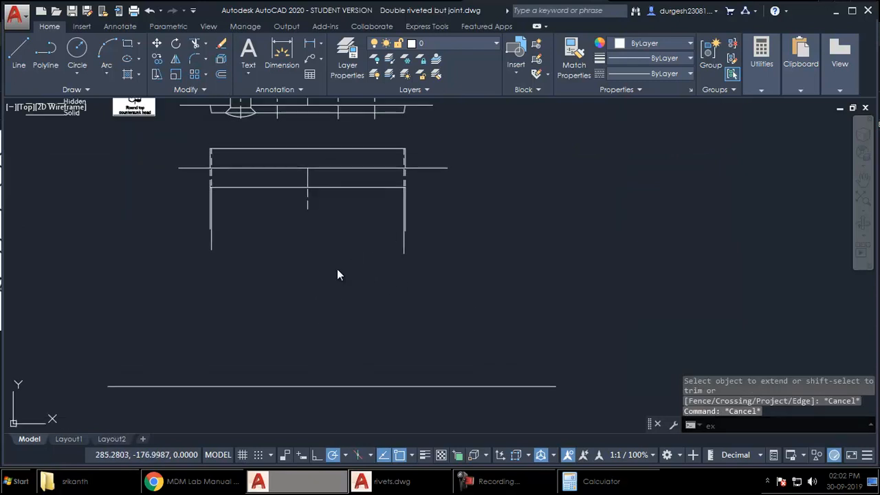
{"action": "key", "text": "Return"}
{"action": "left_click", "coordinate": [438, 221]}
{"action": "left_click", "coordinate": [392, 276]}
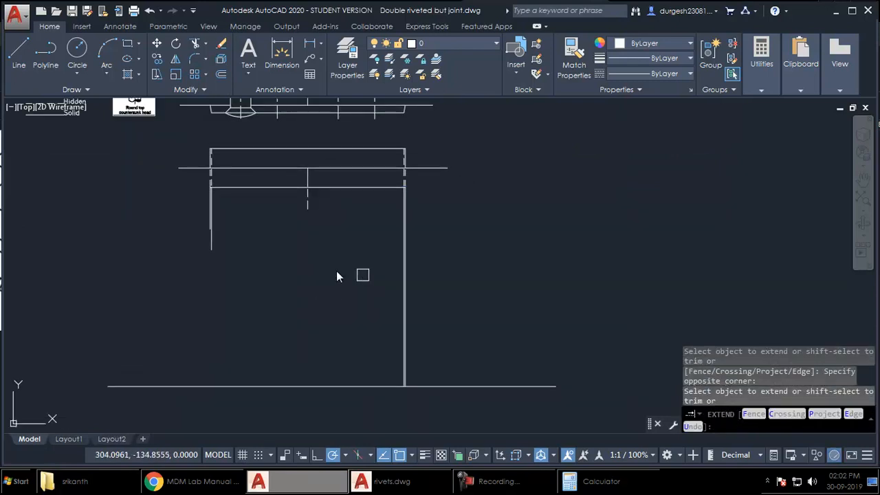
Extend the strap's left side edges and the hidden butt line down to the lower horizontal boundary line
{"action": "key", "text": "Return"}
{"action": "type", "text": "ex"}
{"action": "key", "text": "Return"}
{"action": "key", "text": "Return"}
{"action": "left_click", "coordinate": [337, 205]}
{"action": "left_click", "coordinate": [275, 251]}
{"action": "mouse_move", "coordinate": [343, 297]}
{"action": "middle_mouse_down"}
{"action": "mouse_move", "coordinate": [327, 362]}
{"action": "mouse_move", "coordinate": [308, 291]}
{"action": "middle_mouse_up"}
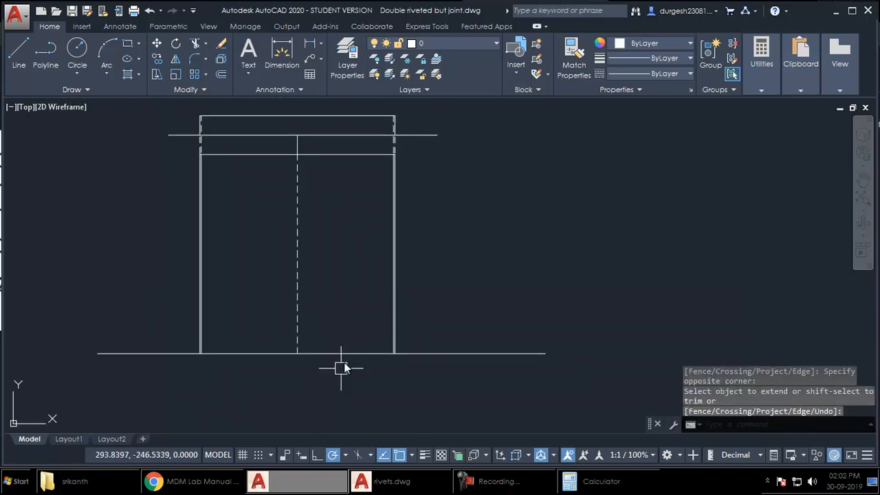
Erase the lower horizontal boundary line beneath the top view
{"action": "left_click", "coordinate": [429, 337]}
{"action": "left_click", "coordinate": [403, 360]}
{"action": "type", "text": "e"}
{"action": "key", "text": "Return"}
Draw a horizontal line across the top view below the upper strap's edge for the first rivet row
{"action": "middle_click_drag", "start_coordinate": [424, 318], "coordinate": [430, 337]}
{"action": "middle_click_drag", "start_coordinate": [429, 266], "coordinate": [422, 325]}
{"action": "scroll", "coordinate": [423, 325], "scroll_direction": "up", "scroll_amount": 2}
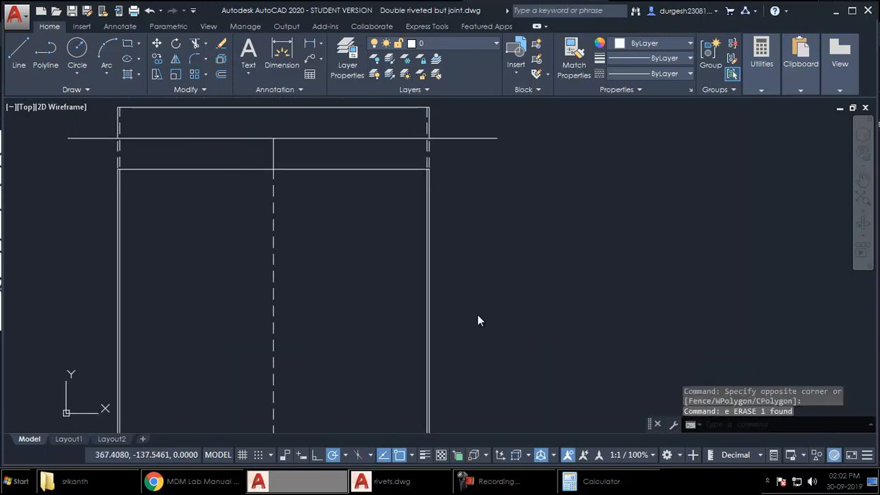
{"action": "type", "text": "l"}
{"action": "key", "text": "Return"}
{"action": "left_click", "coordinate": [79, 217]}
{"action": "left_click", "coordinate": [492, 217]}
{"action": "middle_click_drag", "start_coordinate": [488, 262], "coordinate": [505, 279]}
{"action": "key", "text": "Return"}
{"action": "left_click", "coordinate": [507, 272]}
{"action": "left_click", "coordinate": [482, 224]}
{"action": "scroll", "coordinate": [543, 289], "scroll_direction": "down", "scroll_amount": 2}
{"action": "key", "text": "Escape"}
{"action": "key", "text": "Escape"}
Match the Axis sample line's properties to the horizontal rivet row line
{"action": "type", "text": "ma"}
{"action": "key", "text": "Return"}
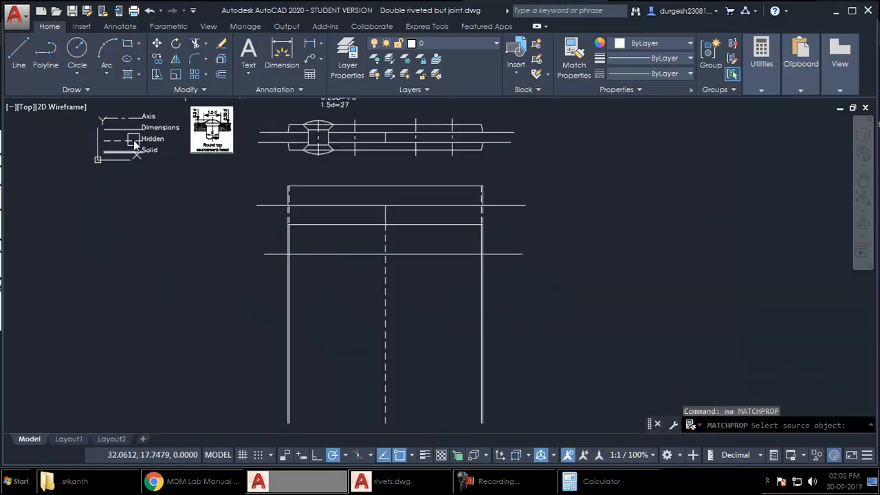
{"action": "left_click", "coordinate": [128, 119]}
{"action": "left_click", "coordinate": [443, 253]}
{"action": "key", "text": "Return"}
{"action": "scroll", "coordinate": [435, 268], "scroll_direction": "up", "scroll_amount": 2}
{"action": "mouse_move", "coordinate": [430, 280]}
{"action": "middle_mouse_down"}
{"action": "mouse_move", "coordinate": [414, 310]}
{"action": "mouse_move", "coordinate": [422, 326]}
{"action": "mouse_move", "coordinate": [419, 314]}
{"action": "mouse_move", "coordinate": [432, 298]}
{"action": "mouse_move", "coordinate": [436, 337]}
{"action": "middle_mouse_up"}
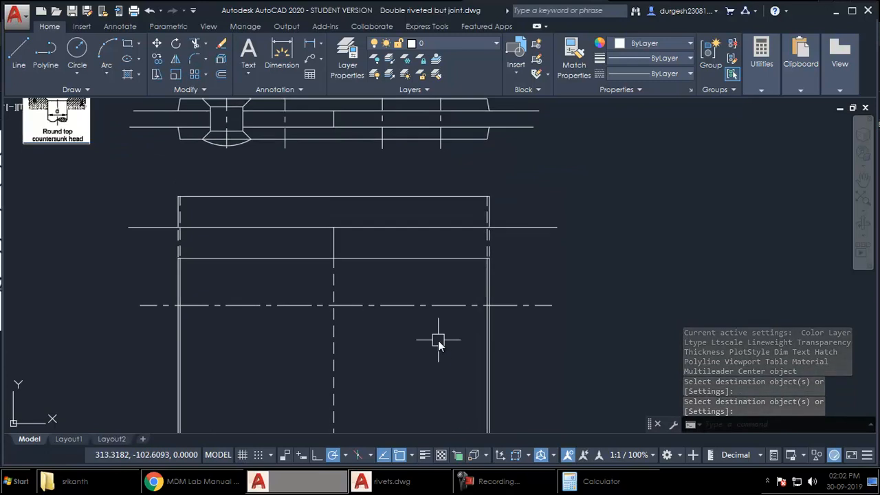
Draw vertical lines from the two inner rivet centrelines of the sectional view down to the horizontal axis line
{"action": "type", "text": "l"}
{"action": "key", "text": "Return"}
{"action": "left_click", "coordinate": [382, 147]}
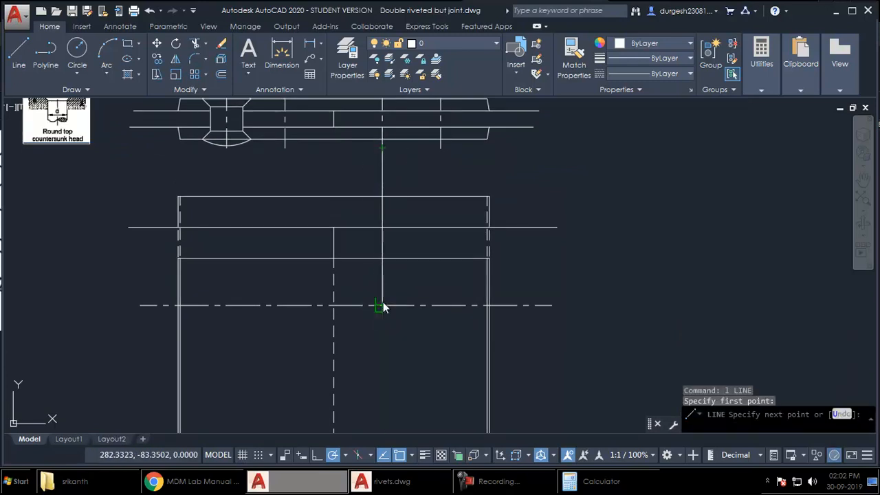
{"action": "left_click", "coordinate": [382, 304]}
{"action": "key", "text": "Return"}
{"action": "key", "text": "Return"}
{"action": "left_click", "coordinate": [285, 149]}
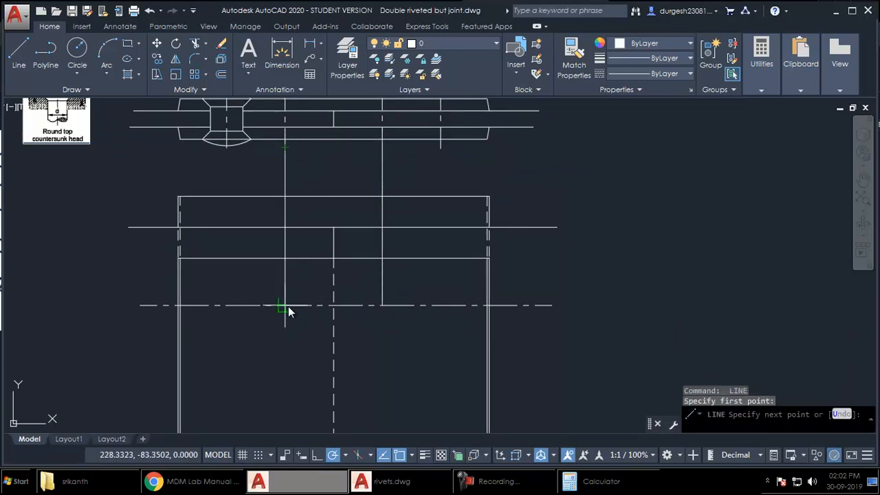
{"action": "left_click", "coordinate": [288, 306]}
{"action": "key", "text": "Return"}
Draw a circle of radius 13.5 centred below the sectioned rivet, on the lower strap's bottom edge
{"action": "middle_click_drag", "start_coordinate": [308, 348], "coordinate": [294, 355]}
{"action": "middle_click_drag", "start_coordinate": [333, 182], "coordinate": [352, 267]}
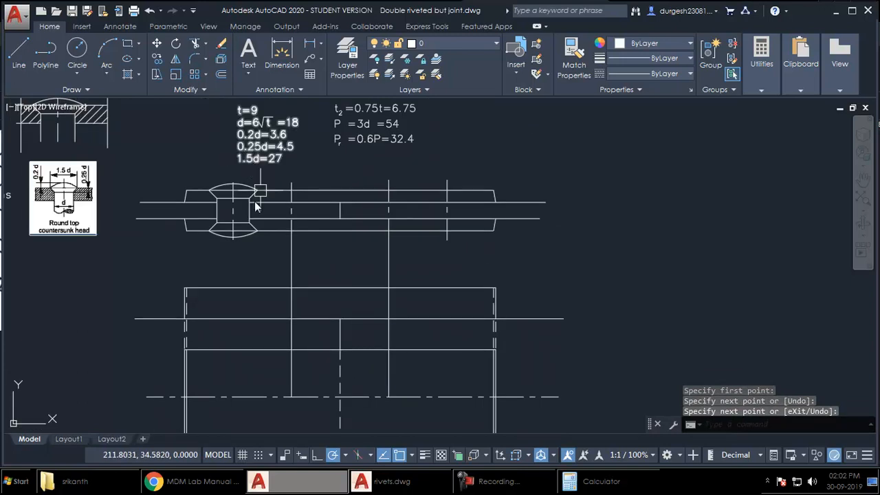
{"action": "scroll", "coordinate": [199, 231], "scroll_direction": "up", "scroll_amount": 3}
{"action": "middle_click_drag", "start_coordinate": [342, 234], "coordinate": [278, 307]}
{"action": "key", "text": "Escape"}
{"action": "type", "text": "c"}
{"action": "key", "text": "Return"}
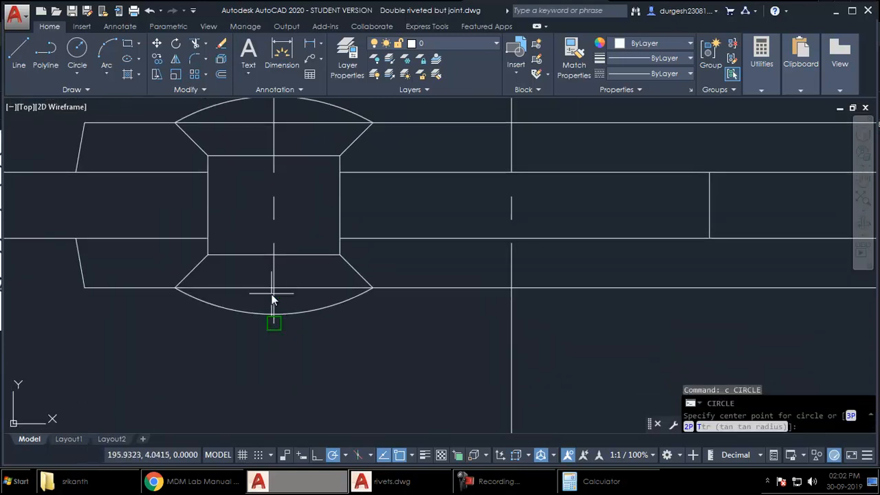
{"action": "left_click", "coordinate": [273, 287]}
{"action": "type", "text": "13.5"}
{"action": "key", "text": "Return"}
Draw a circle matching the rivet shank's width and move it concentric with the rivet head circle
{"action": "key", "text": "Return"}
{"action": "left_click", "coordinate": [273, 254]}
{"action": "left_click", "coordinate": [339, 254]}
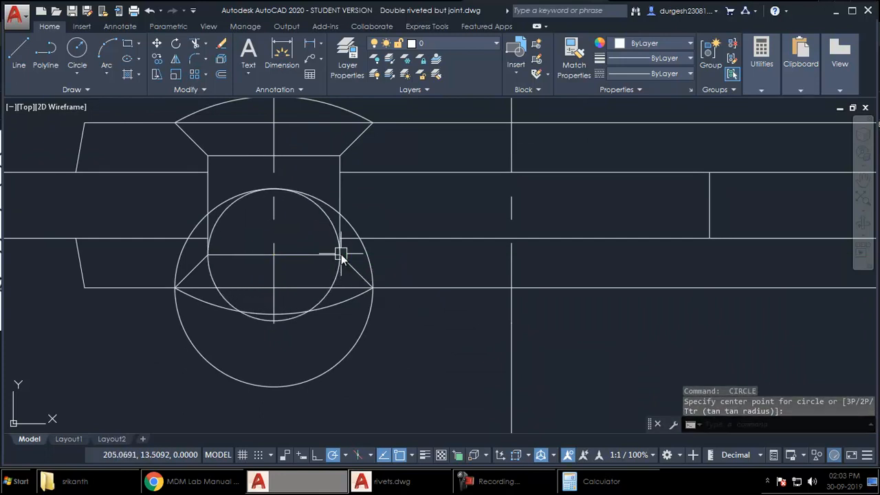
{"action": "left_click", "coordinate": [328, 217]}
{"action": "left_click", "coordinate": [273, 254]}
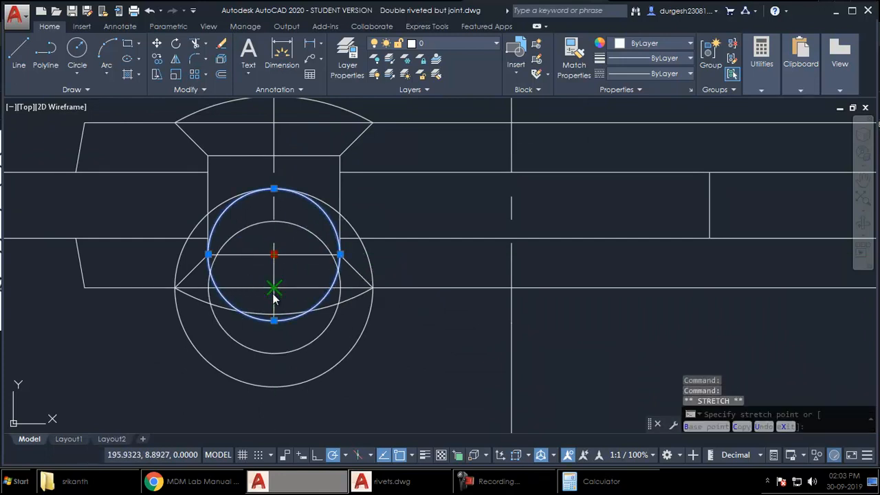
{"action": "left_click", "coordinate": [273, 287]}
Move both concentric rivet circles to the intersection of the right vertical projection line and the horizontal axis line
{"action": "left_click", "coordinate": [372, 295]}
{"action": "left_click", "coordinate": [274, 287]}
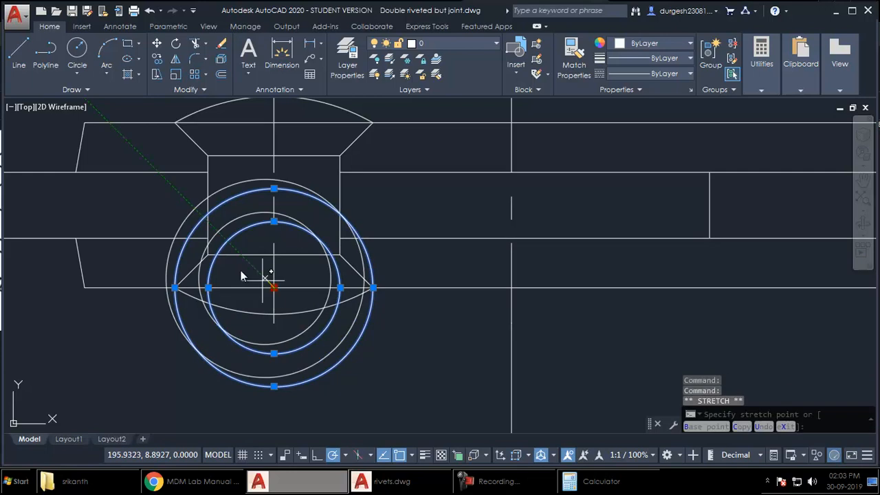
{"action": "scroll", "coordinate": [275, 289], "scroll_direction": "down", "scroll_amount": 5}
{"action": "scroll", "coordinate": [323, 331], "scroll_direction": "up", "scroll_amount": 6}
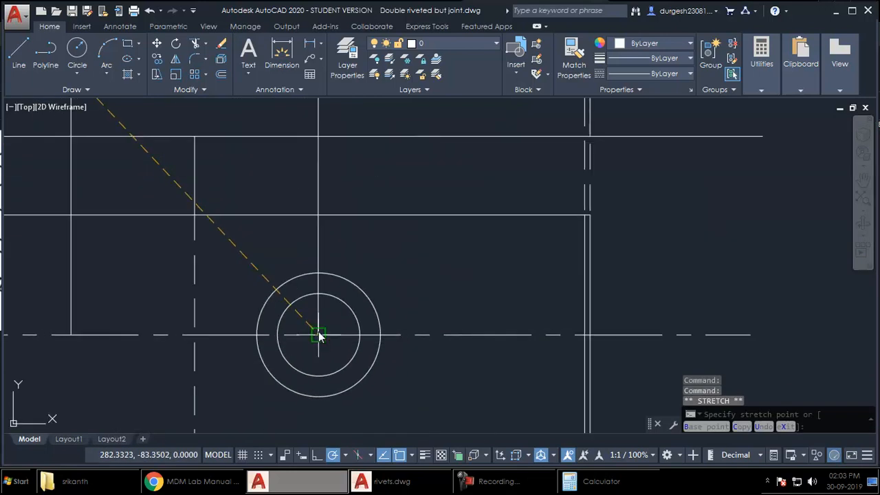
{"action": "left_click", "coordinate": [318, 335]}
{"action": "scroll", "coordinate": [395, 332], "scroll_direction": "down", "scroll_amount": 2}
{"action": "key", "text": "Escape"}
{"action": "key", "text": "Escape"}
{"action": "type", "text": "ma"}
{"action": "key", "text": "Return"}
{"action": "left_click", "coordinate": [515, 281]}
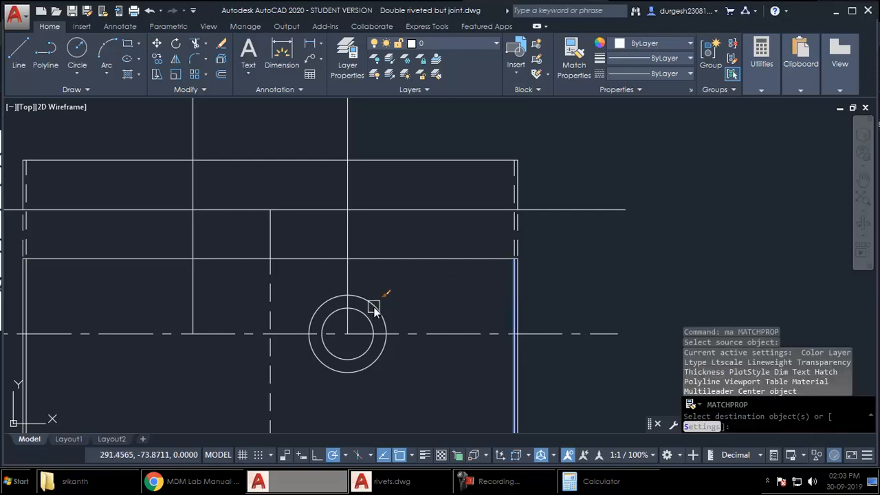
{"action": "key", "text": "Escape"}
Match the hidden butt line's properties to the inner rivet circle
{"action": "key", "text": "Return"}
{"action": "left_click", "coordinate": [269, 310]}
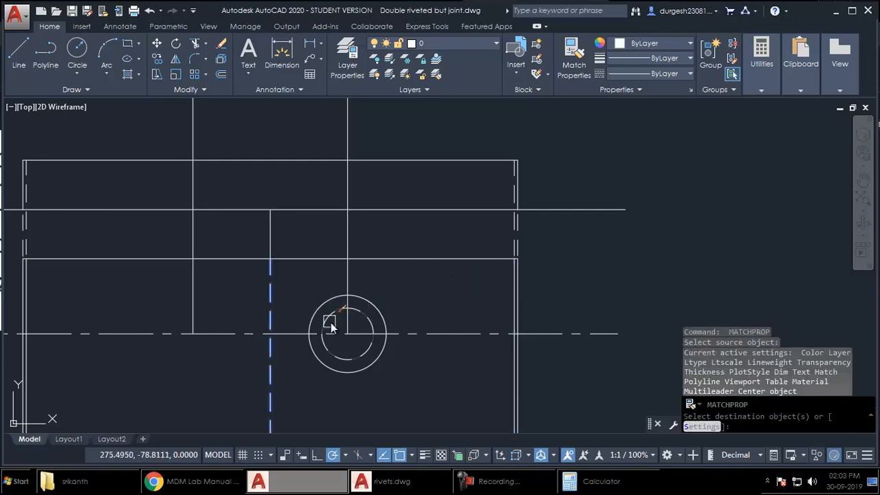
{"action": "left_click", "coordinate": [324, 320]}
{"action": "middle_click_drag", "start_coordinate": [379, 404], "coordinate": [468, 383]}
{"action": "scroll", "coordinate": [445, 331], "scroll_direction": "down", "scroll_amount": 2}
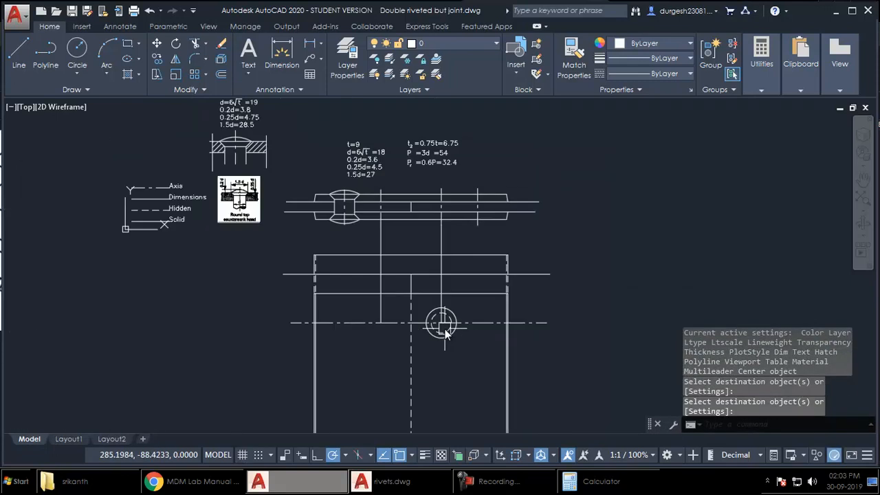
Copy the pair of concentric rivet circles to the intersection of the left projection line and the horizontal axis line
{"action": "scroll", "coordinate": [451, 359], "scroll_direction": "up", "scroll_amount": 2}
{"action": "left_click", "coordinate": [456, 338]}
{"action": "left_click", "coordinate": [419, 287]}
{"action": "middle_click_drag", "start_coordinate": [439, 292], "coordinate": [432, 338]}
{"action": "type", "text": "co"}
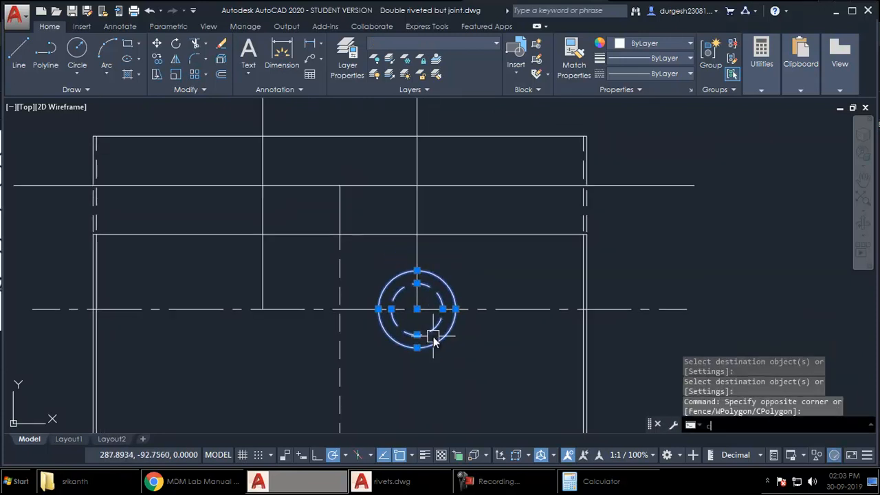
{"action": "key", "text": "Return"}
{"action": "left_click", "coordinate": [421, 313]}
{"action": "left_click", "coordinate": [263, 313]}
{"action": "middle_click_drag", "start_coordinate": [366, 357], "coordinate": [358, 353]}
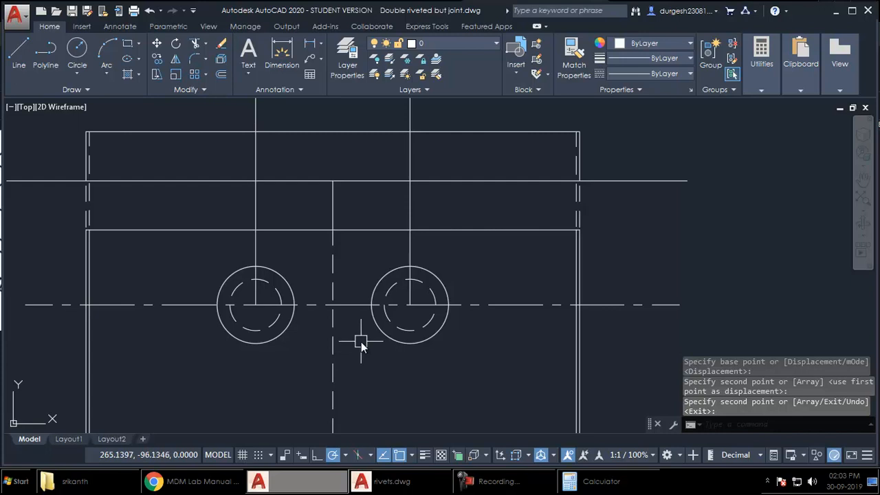
Draw a vertical projection line from the outermost right rivet axis in the sectional view down past the bottom of the top view
{"action": "scroll", "coordinate": [392, 300], "scroll_direction": "down", "scroll_amount": 3}
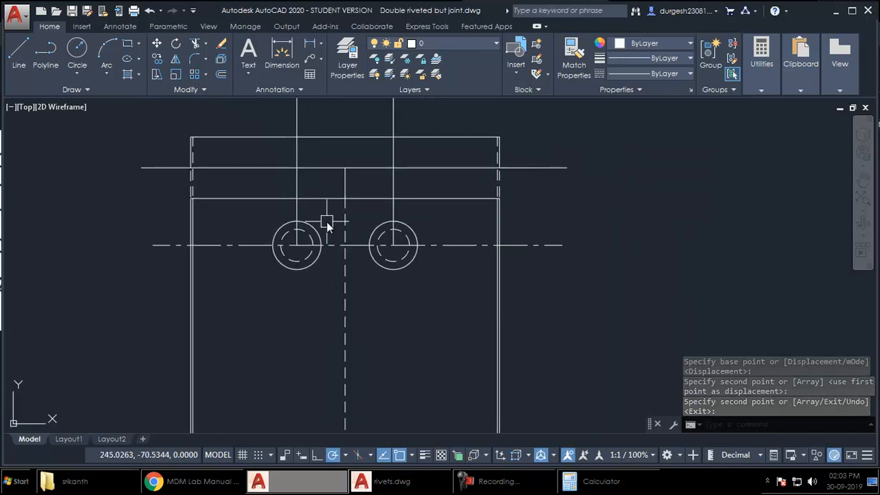
{"action": "middle_click_drag", "start_coordinate": [406, 341], "coordinate": [401, 410]}
{"action": "scroll", "coordinate": [403, 389], "scroll_direction": "down", "scroll_amount": 1}
{"action": "middle_click_drag", "start_coordinate": [425, 382], "coordinate": [402, 333]}
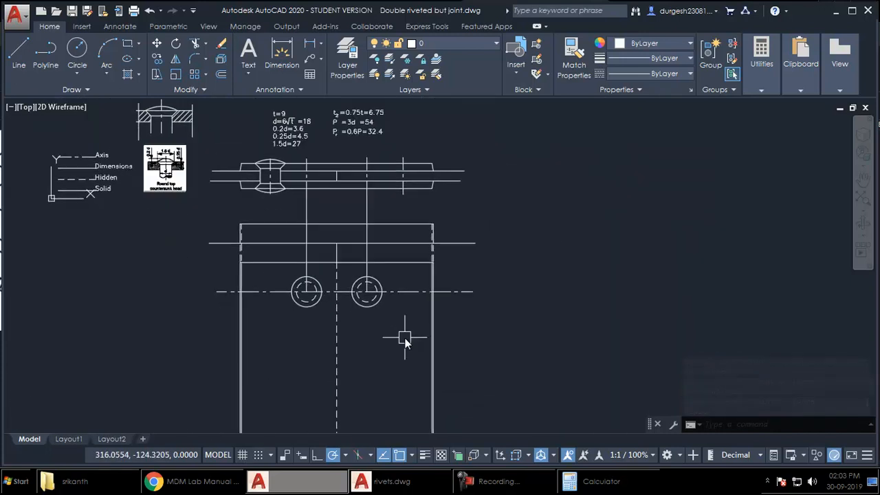
{"action": "type", "text": "l"}
{"action": "key", "text": "Return"}
{"action": "left_click", "coordinate": [402, 195]}
{"action": "middle_click_drag", "start_coordinate": [403, 397], "coordinate": [383, 253]}
{"action": "left_click", "coordinate": [385, 363]}
{"action": "middle_click_drag", "start_coordinate": [275, 110], "coordinate": [284, 253]}
{"action": "key", "text": "Escape"}
Draw a vertical projection line from the sectioned rivet's axis down past the top view, returning to the AutoCAD drawing after checking the reference
{"action": "key", "text": "Return"}
{"action": "left_click", "coordinate": [263, 194]}
{"action": "middle_click_drag", "start_coordinate": [264, 394], "coordinate": [252, 267]}
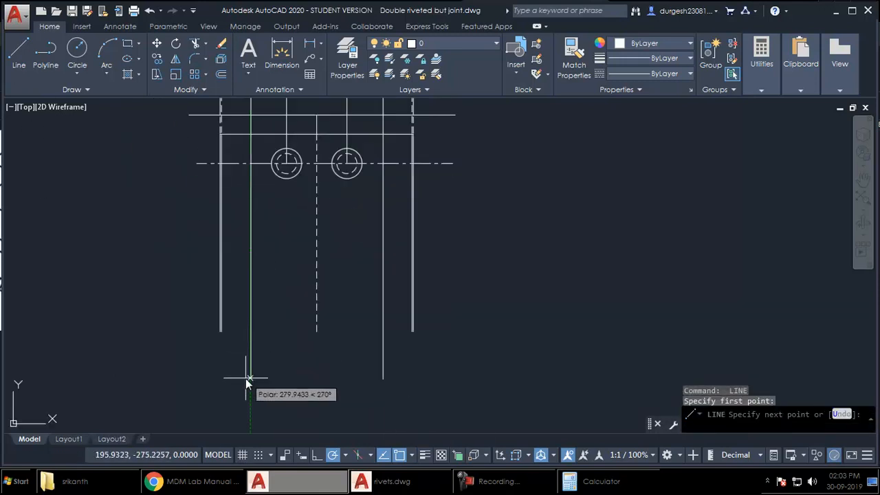
{"action": "left_click", "coordinate": [245, 378]}
{"action": "middle_click_drag", "start_coordinate": [313, 275], "coordinate": [305, 322]}
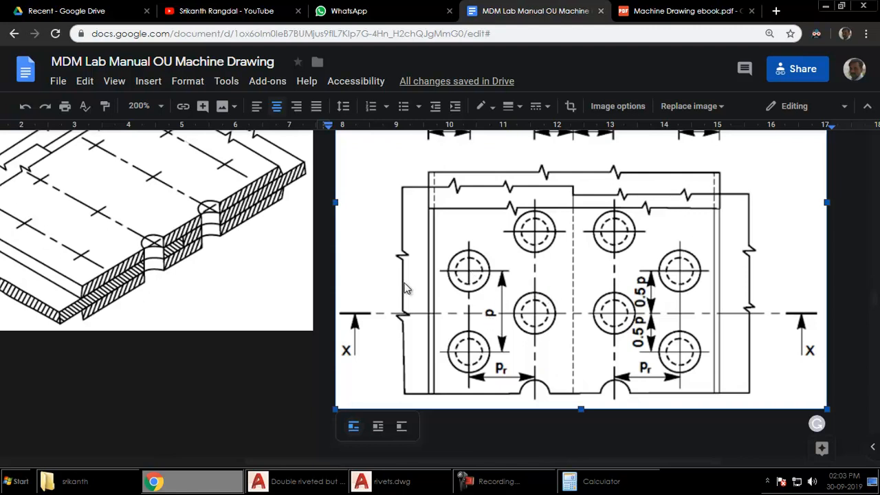
{"action": "left_click", "coordinate": [297, 481]}
{"action": "left_click", "coordinate": [266, 243]}
{"action": "left_click", "coordinate": [344, 169]}
{"action": "type", "text": "co"}
{"action": "key", "text": "Return"}
{"action": "left_click", "coordinate": [524, 196]}
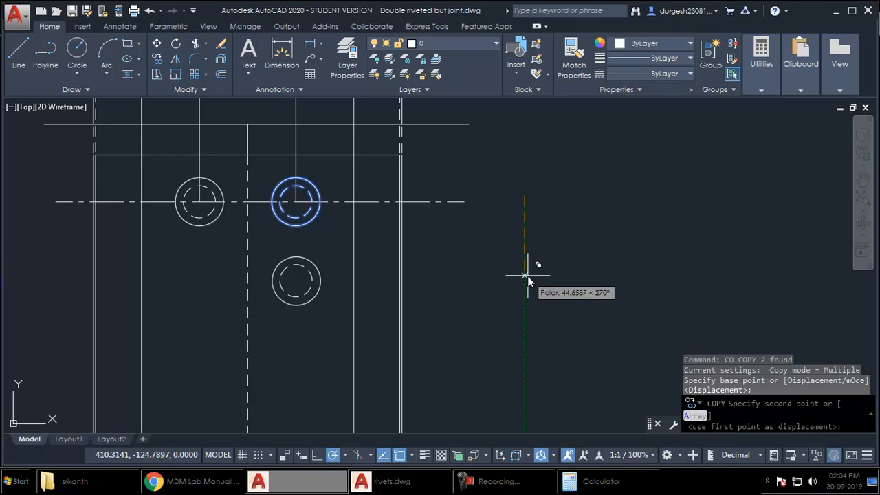
{"action": "scroll", "coordinate": [526, 268], "scroll_direction": "down", "scroll_amount": 4}
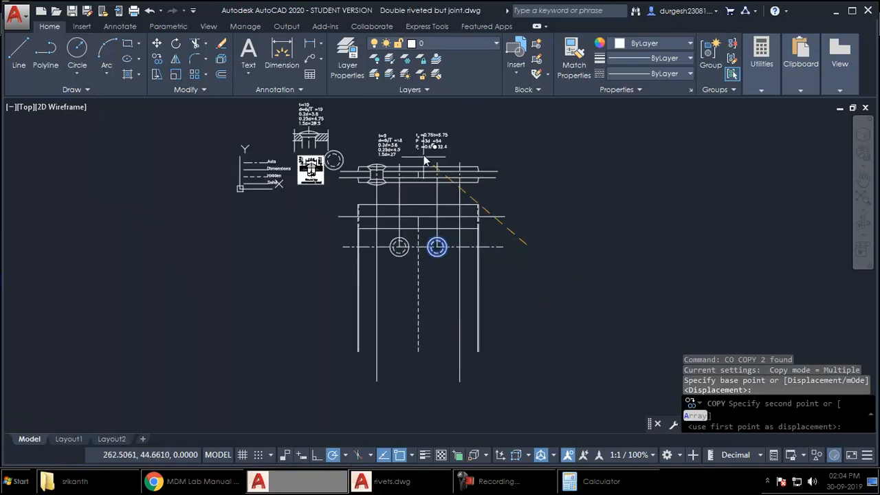
{"action": "scroll", "coordinate": [425, 158], "scroll_direction": "up", "scroll_amount": 6}
{"action": "middle_click_drag", "start_coordinate": [429, 154], "coordinate": [420, 194]}
{"action": "middle_click_drag", "start_coordinate": [473, 316], "coordinate": [403, 100]}
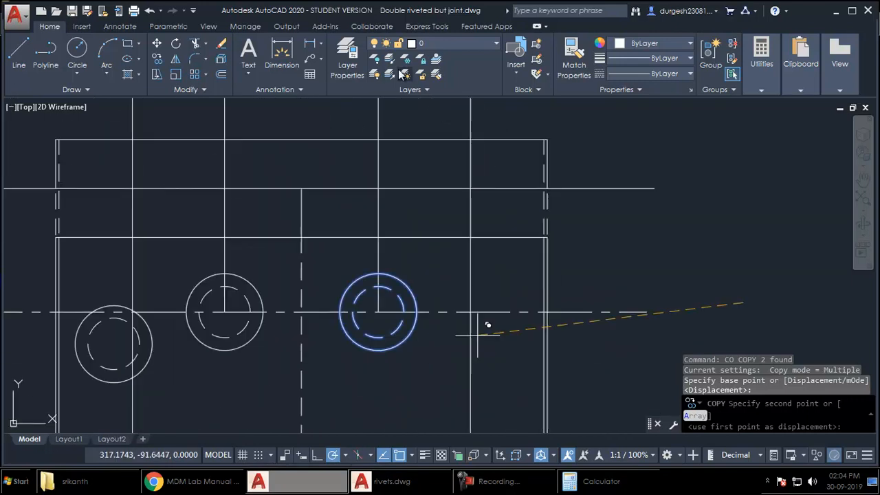
{"action": "scroll", "coordinate": [395, 99], "scroll_direction": "down", "scroll_amount": 5}
{"action": "key", "text": "Escape"}
{"action": "key", "text": "Escape"}
Copy both inner-row rivets 54 mm straight down
{"action": "left_click", "coordinate": [310, 226]}
{"action": "left_click", "coordinate": [421, 162]}
{"action": "type", "text": "co"}
{"action": "key", "text": "Return"}
{"action": "left_click", "coordinate": [554, 221]}
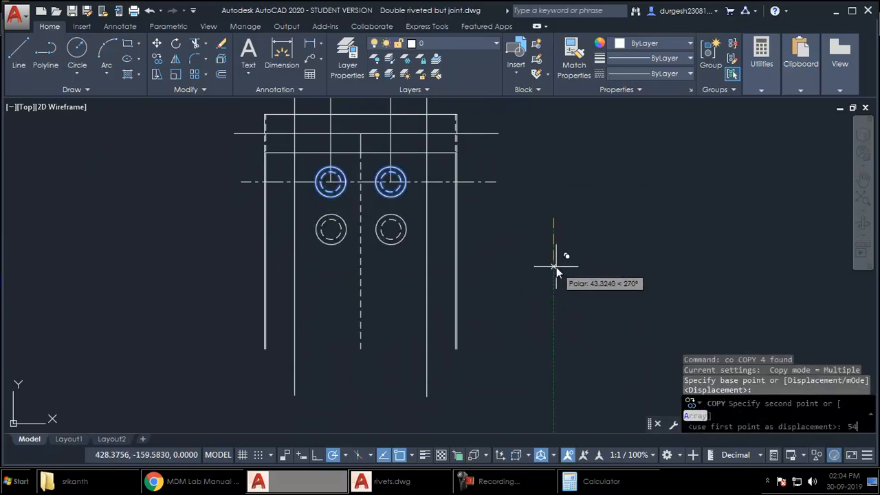
{"action": "key", "text": "Return"}
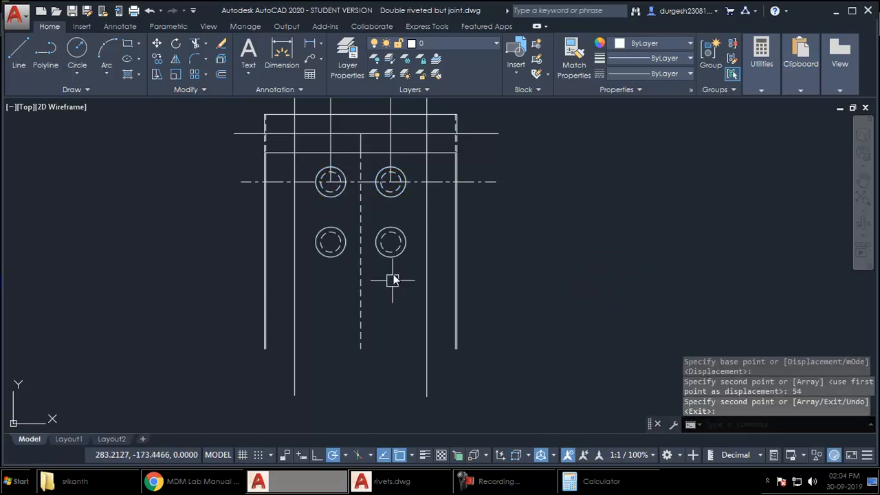
Copy the second pair of inner-row rivets another 54 mm down to form a third pair
{"action": "scroll", "coordinate": [380, 229], "scroll_direction": "up", "scroll_amount": 2}
{"action": "key", "text": "Return"}
{"action": "left_click", "coordinate": [274, 221]}
{"action": "left_click", "coordinate": [520, 290]}
{"action": "key", "text": "Return"}
{"action": "left_click", "coordinate": [560, 218]}
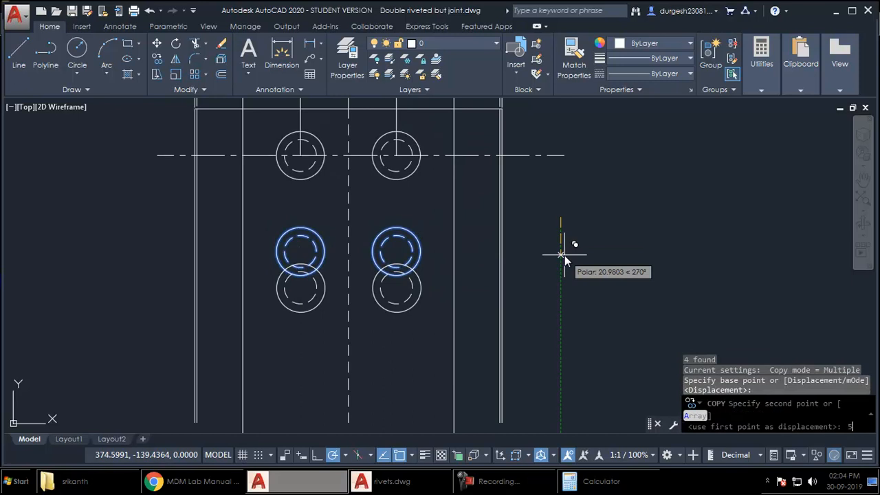
{"action": "type", "text": "54"}
{"action": "key", "text": "Return"}
{"action": "key", "text": "Return"}
Draw a construction line joining the first two left inner rivet centres, and a horizontal one from its midpoint to the outer left projection line
{"action": "type", "text": "l"}
{"action": "key", "text": "Return"}
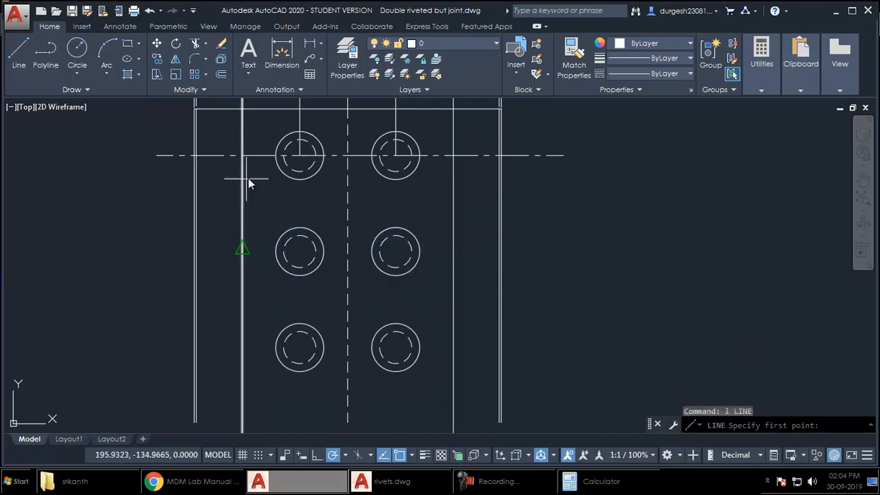
{"action": "left_click", "coordinate": [300, 154]}
{"action": "left_click", "coordinate": [299, 251]}
{"action": "key", "text": "Return"}
{"action": "key", "text": "Return"}
{"action": "left_click", "coordinate": [304, 206]}
{"action": "left_click", "coordinate": [242, 203]}
{"action": "key", "text": "Return"}
{"action": "middle_click_drag", "start_coordinate": [246, 240], "coordinate": [233, 242]}
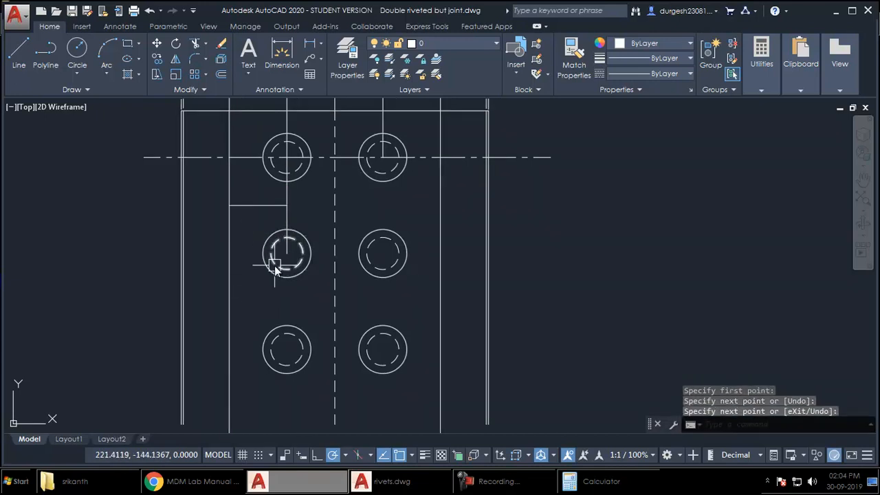
Copy the lower two left inner rivets onto the outer left projection line, with the upper copy at the horizontal construction line's end
{"action": "left_click", "coordinate": [252, 222]}
{"action": "left_click", "coordinate": [328, 391]}
{"action": "type", "text": "c"}
{"action": "key", "text": "Return"}
{"action": "left_click", "coordinate": [286, 253]}
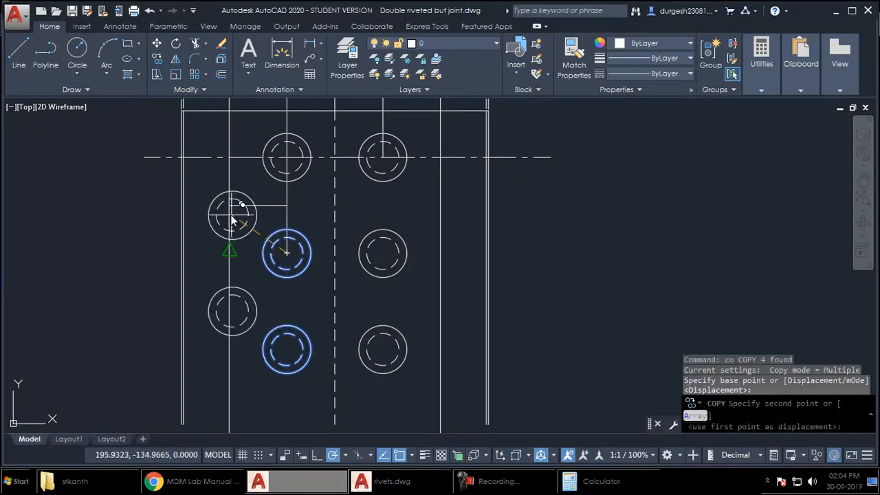
{"action": "left_click", "coordinate": [230, 213]}
{"action": "key", "text": "Return"}
{"action": "middle_click_drag", "start_coordinate": [349, 251], "coordinate": [322, 257]}
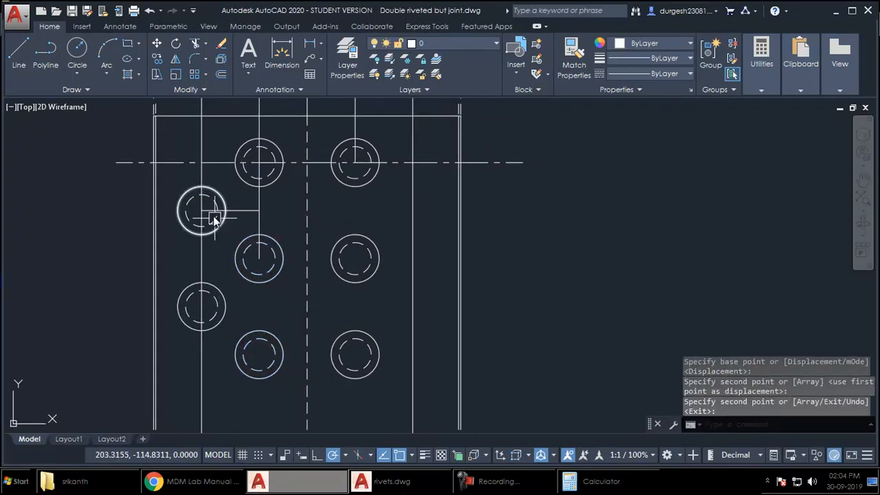
Mirror the two outer left rivets about the hidden butt line, keeping the originals
{"action": "left_click", "coordinate": [173, 171]}
{"action": "left_click", "coordinate": [242, 376]}
{"action": "type", "text": "mi"}
{"action": "key", "text": "Return"}
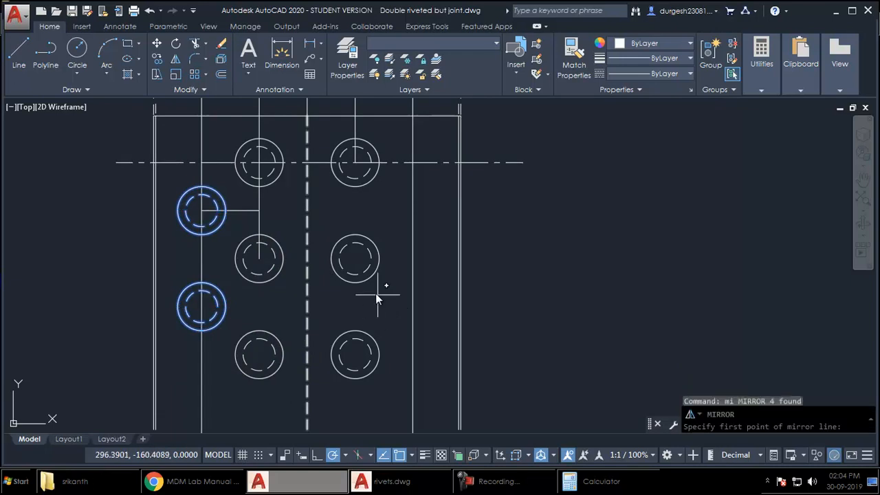
{"action": "left_click", "coordinate": [306, 282]}
{"action": "left_click", "coordinate": [304, 321]}
{"action": "key", "text": "Return"}
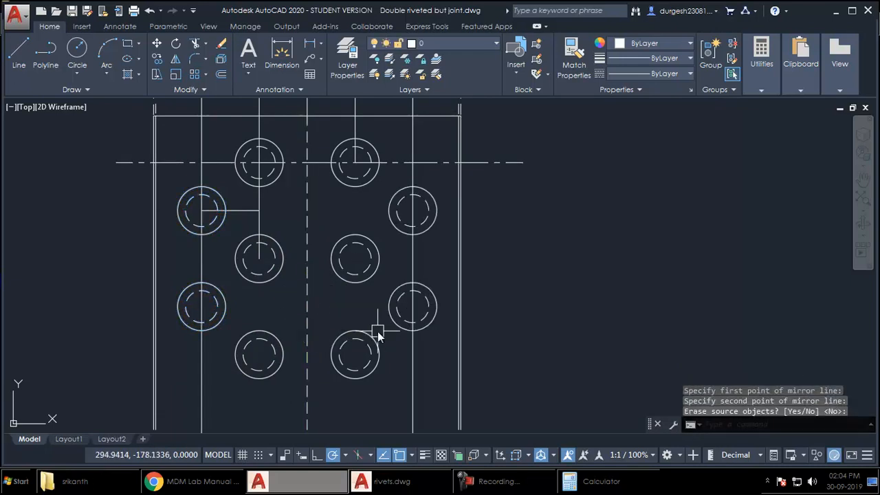
Erase the construction lines, the vertical projection lines and the horizontal axis line from the top view
{"action": "middle_click_drag", "start_coordinate": [309, 228], "coordinate": [307, 205]}
{"action": "left_click", "coordinate": [269, 180]}
{"action": "left_click", "coordinate": [247, 194]}
{"action": "type", "text": "e"}
{"action": "key", "text": "Return"}
{"action": "left_click", "coordinate": [200, 151]}
{"action": "key", "text": "Return"}
{"action": "middle_click_drag", "start_coordinate": [375, 188], "coordinate": [364, 231]}
{"action": "left_click", "coordinate": [400, 192]}
{"action": "key", "text": "Delete"}
{"action": "left_click", "coordinate": [342, 137]}
{"action": "key", "text": "Delete"}
{"action": "left_click", "coordinate": [246, 138]}
{"action": "key", "text": "Delete"}
{"action": "scroll", "coordinate": [316, 191], "scroll_direction": "down", "scroll_amount": 2}
Draw vertical and horizontal diameter lines across the outer circle of the uppermost right inner rivet
{"action": "scroll", "coordinate": [316, 191], "scroll_direction": "up", "scroll_amount": 8}
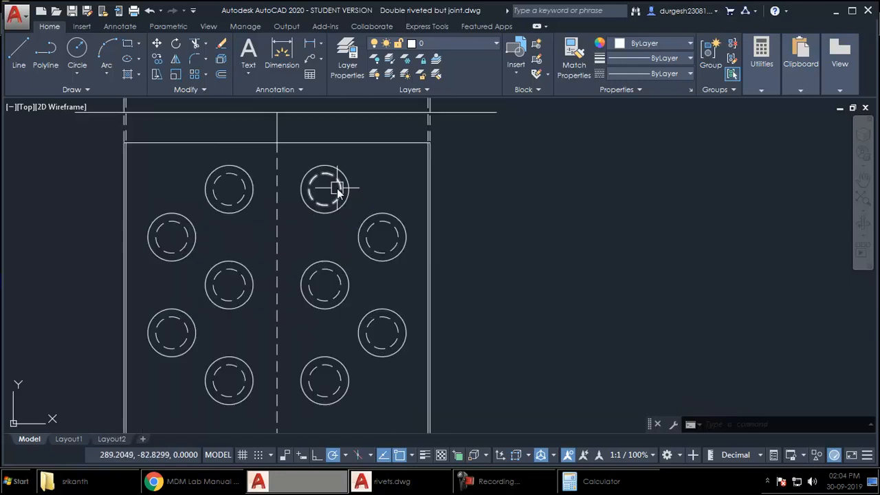
{"action": "type", "text": "l"}
{"action": "key", "text": "Return"}
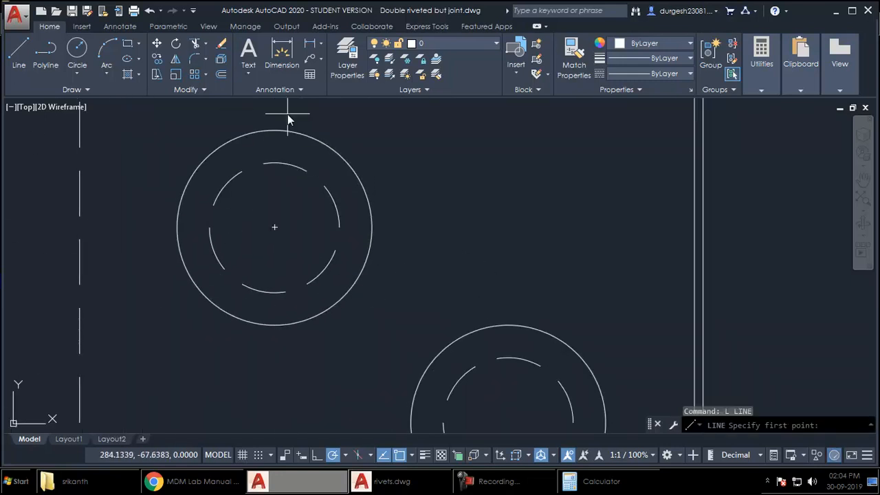
{"action": "left_click", "coordinate": [275, 129]}
{"action": "left_click", "coordinate": [274, 324]}
{"action": "key", "text": "Return"}
{"action": "key", "text": "Return"}
{"action": "left_click", "coordinate": [177, 228]}
{"action": "left_click", "coordinate": [371, 227]}
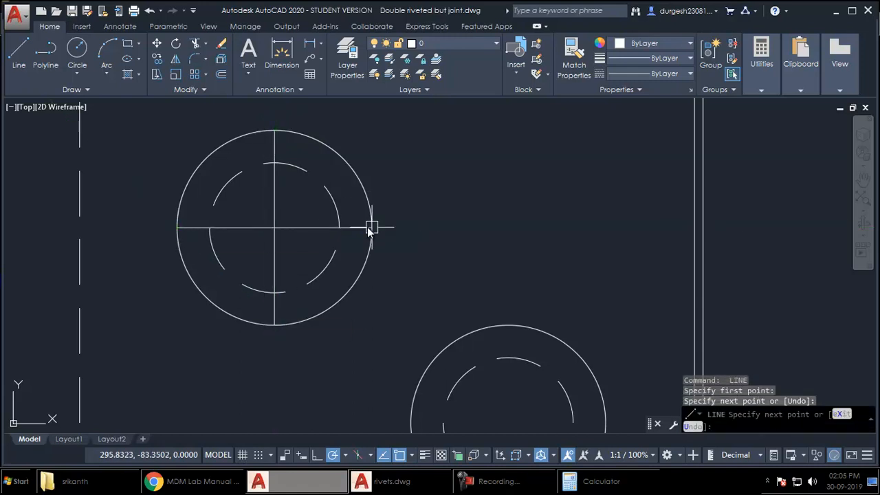
{"action": "scroll", "coordinate": [373, 231], "scroll_direction": "down", "scroll_amount": 2}
{"action": "key", "text": "Return"}
Scale the two crossing centre lines by a factor of 2 about the rivet's centre
{"action": "left_click", "coordinate": [326, 238]}
{"action": "left_click", "coordinate": [291, 246]}
{"action": "type", "text": "sc"}
{"action": "key", "text": "Return"}
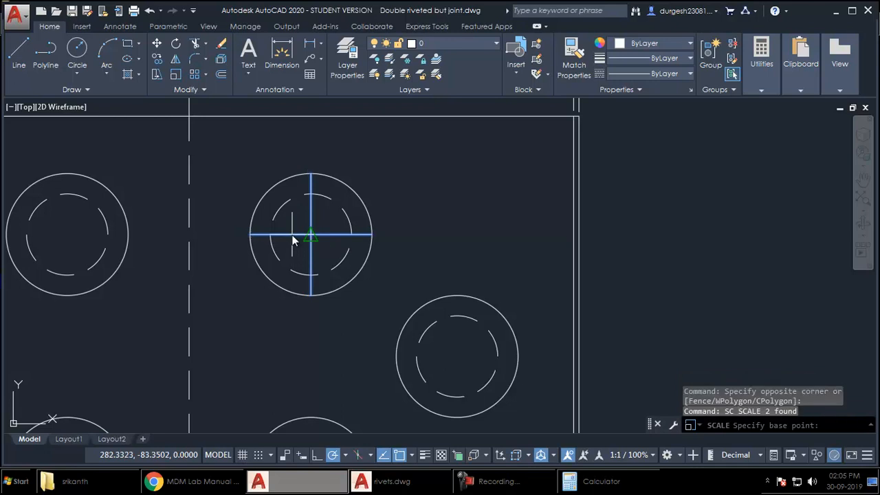
{"action": "left_click", "coordinate": [309, 237]}
{"action": "type", "text": "2"}
{"action": "key", "text": "Return"}
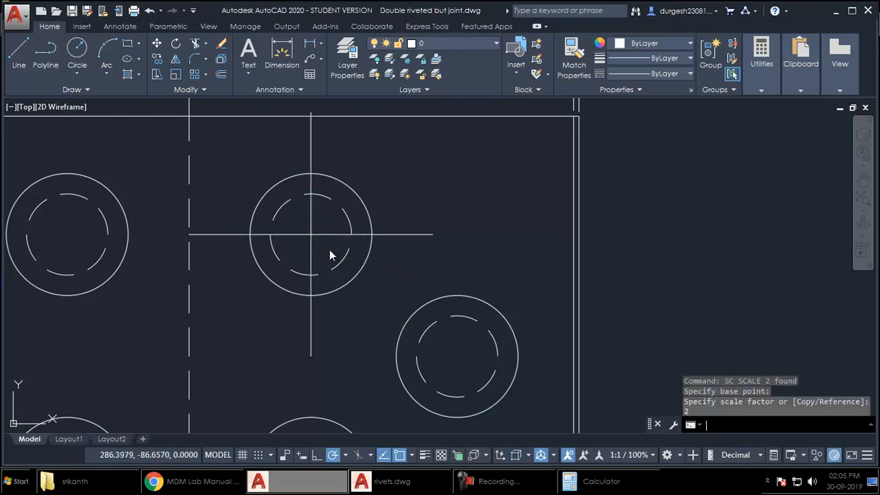
Match the Axis legend line's properties to the rivet's two crossing centre lines
{"action": "left_click", "coordinate": [329, 220]}
{"action": "left_click", "coordinate": [306, 240]}
{"action": "scroll", "coordinate": [306, 239], "scroll_direction": "down", "scroll_amount": 4}
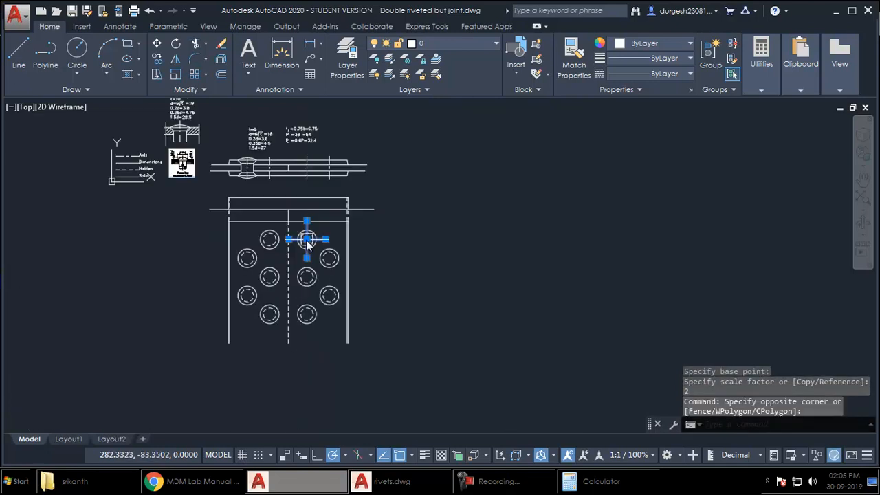
{"action": "middle_click_drag", "start_coordinate": [320, 244], "coordinate": [381, 238]}
{"action": "key", "text": "Escape"}
{"action": "key", "text": "Escape"}
{"action": "type", "text": "ma"}
{"action": "key", "text": "Return"}
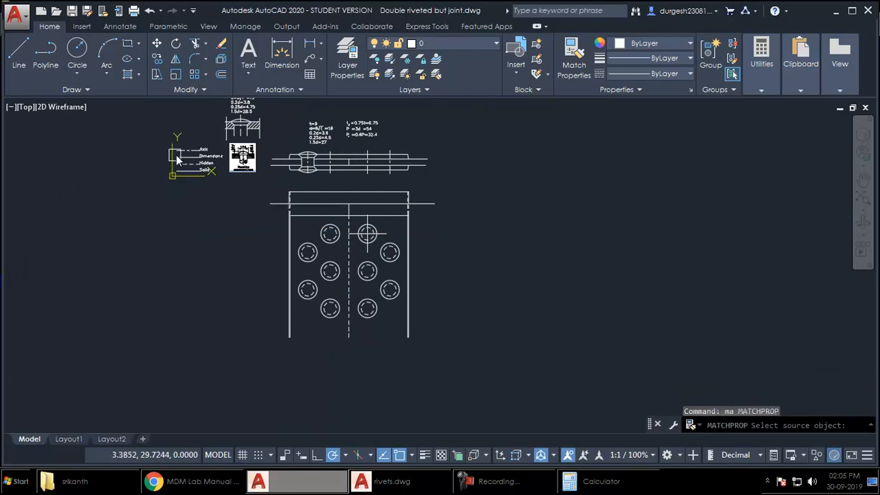
{"action": "scroll", "coordinate": [196, 149], "scroll_direction": "up", "scroll_amount": 5}
{"action": "left_click", "coordinate": [197, 150]}
{"action": "scroll", "coordinate": [196, 149], "scroll_direction": "down", "scroll_amount": 5}
{"action": "scroll", "coordinate": [315, 218], "scroll_direction": "up", "scroll_amount": 5}
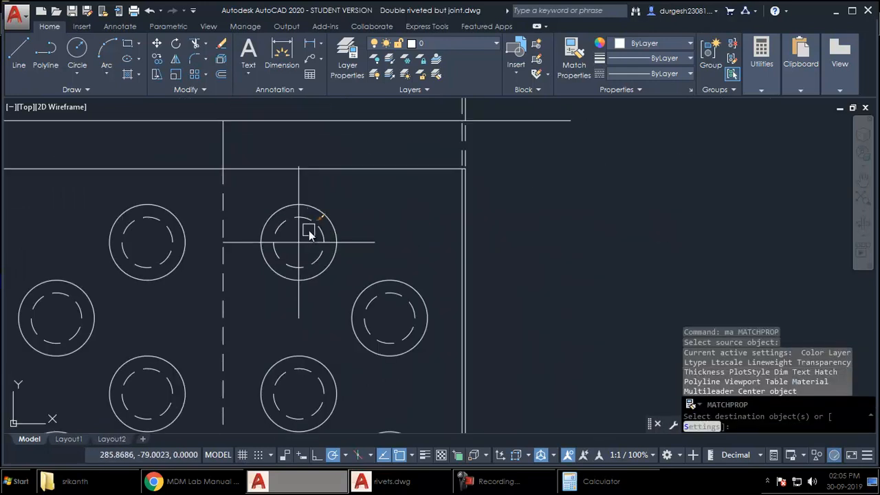
{"action": "scroll", "coordinate": [308, 234], "scroll_direction": "up", "scroll_amount": 5}
{"action": "left_click", "coordinate": [240, 292]}
{"action": "scroll", "coordinate": [244, 288], "scroll_direction": "down", "scroll_amount": 3}
{"action": "middle_click_drag", "start_coordinate": [282, 309], "coordinate": [344, 236]}
{"action": "key", "text": "Return"}
Copy the crossing centre lines to the other rivet centres right of the butt line, undoing the misplaced copy at the lowest inner rivet
{"action": "scroll", "coordinate": [360, 213], "scroll_direction": "up", "scroll_amount": 1}
{"action": "left_click", "coordinate": [334, 186]}
{"action": "left_click", "coordinate": [299, 218]}
{"action": "type", "text": "co"}
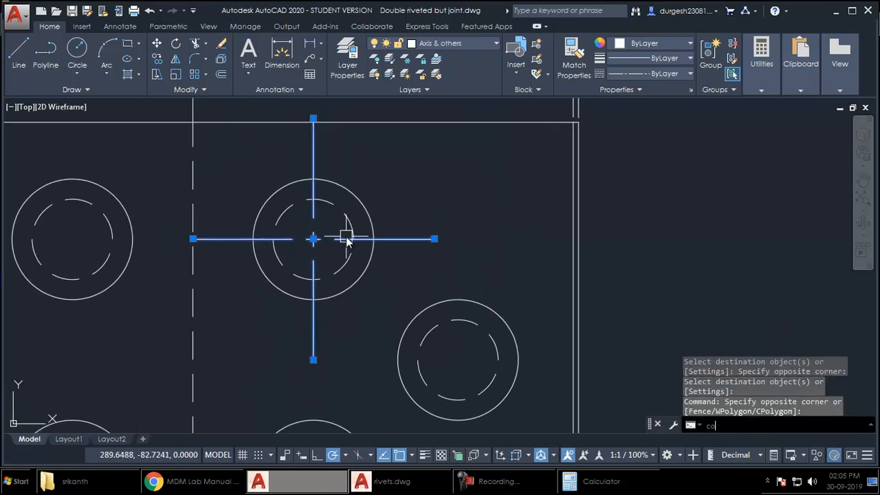
{"action": "key", "text": "Return"}
{"action": "left_click", "coordinate": [313, 241]}
{"action": "left_click", "coordinate": [459, 361]}
{"action": "middle_click_drag", "start_coordinate": [459, 365], "coordinate": [477, 108]}
{"action": "left_click", "coordinate": [331, 225]}
{"action": "left_click", "coordinate": [476, 345]}
{"action": "middle_click_drag", "start_coordinate": [413, 347], "coordinate": [410, 167]}
{"action": "left_click", "coordinate": [329, 282]}
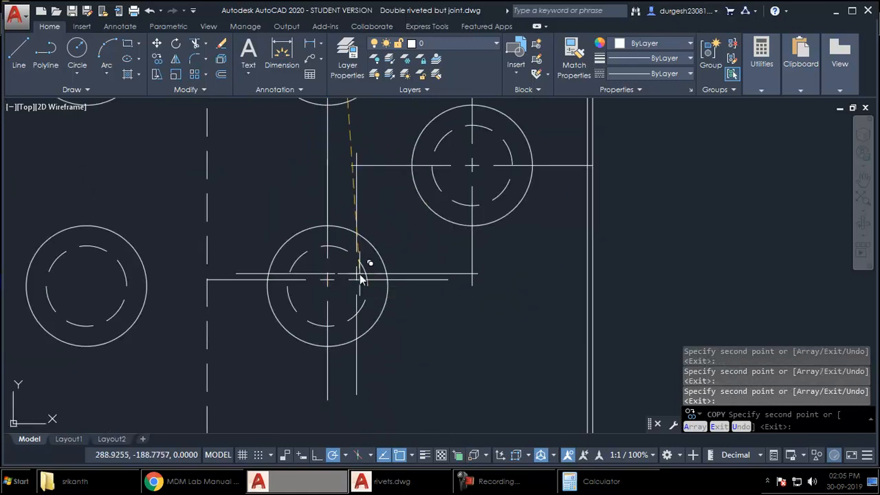
{"action": "middle_click_drag", "start_coordinate": [321, 359], "coordinate": [325, 297]}
{"action": "type", "text": "u"}
{"action": "key", "text": "Return"}
{"action": "middle_click_drag", "start_coordinate": [342, 207], "coordinate": [348, 274]}
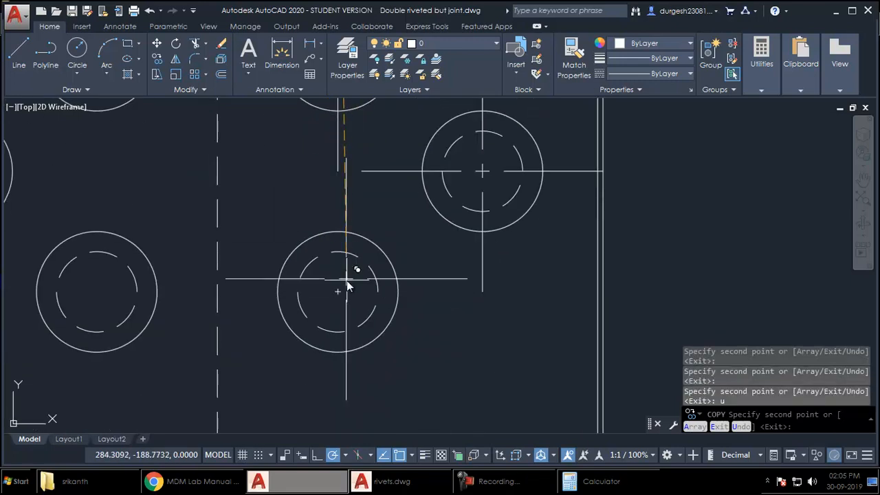
Place copies of the crossing centre lines on the rivet centres left of the butt line and finish the copy
{"action": "middle_click_drag", "start_coordinate": [217, 278], "coordinate": [482, 265]}
{"action": "left_click", "coordinate": [361, 279]}
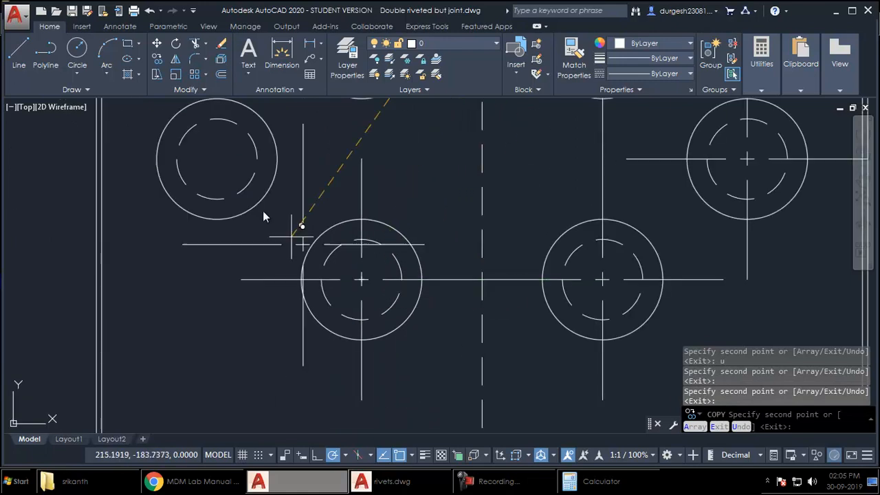
{"action": "middle_click_drag", "start_coordinate": [360, 282], "coordinate": [392, 404]}
{"action": "left_click", "coordinate": [245, 288]}
{"action": "middle_click_drag", "start_coordinate": [389, 183], "coordinate": [386, 402]}
{"action": "left_click", "coordinate": [251, 290]}
{"action": "left_click", "coordinate": [395, 170]}
{"action": "key", "text": "Return"}
{"action": "scroll", "coordinate": [411, 246], "scroll_direction": "down", "scroll_amount": 1}
{"action": "middle_click_drag", "start_coordinate": [411, 246], "coordinate": [257, 286]}
{"action": "scroll", "coordinate": [265, 292], "scroll_direction": "down", "scroll_amount": 2}
{"action": "mouse_move", "coordinate": [423, 330]}
{"action": "middle_mouse_down"}
{"action": "mouse_move", "coordinate": [433, 294]}
{"action": "mouse_move", "coordinate": [412, 270]}
{"action": "middle_mouse_up"}
{"action": "scroll", "coordinate": [412, 270], "scroll_direction": "up", "scroll_amount": 2}
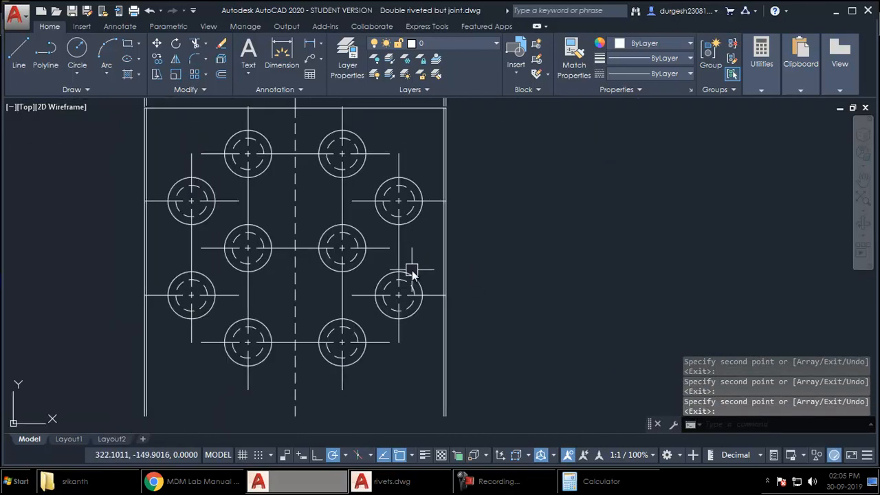
Switch to the Google Docs lab manual to examine the top view's rivet axes, and return to AutoCAD
{"action": "key", "text": "alt+Tab"}
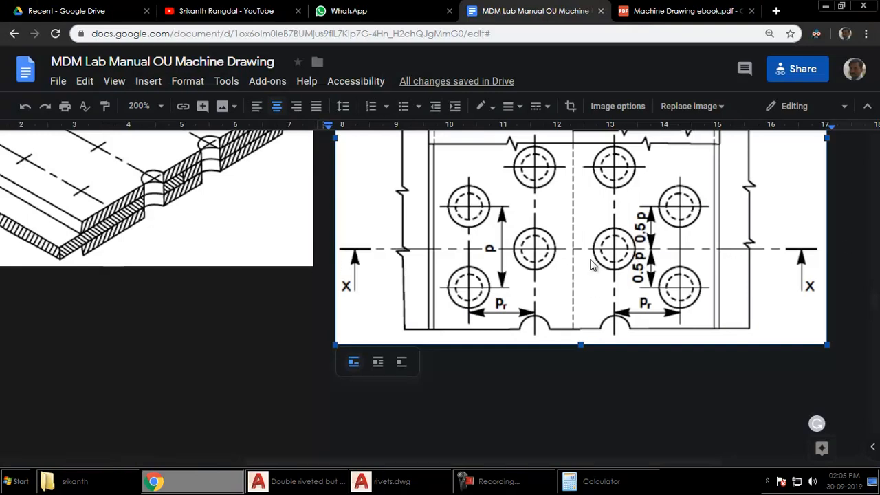
{"action": "key", "text": "alt+Tab"}
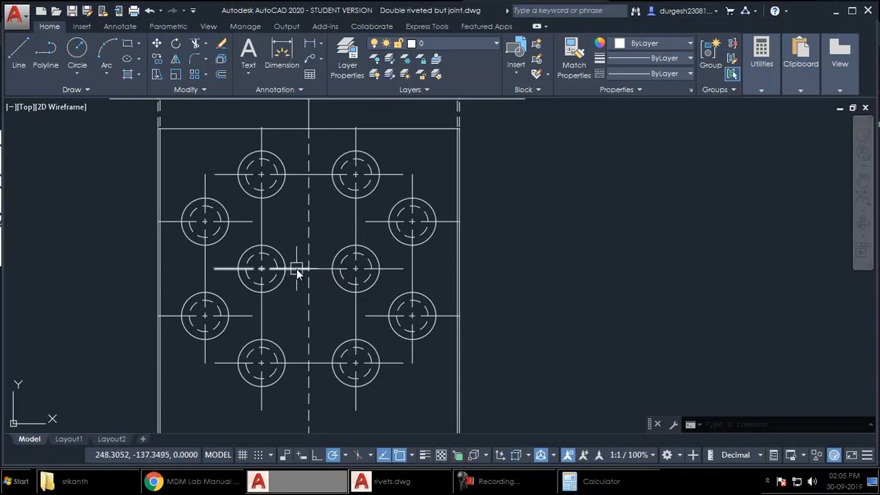
Erase the middle-row right rivet's horizontal centre line and stretch the left rivet's line past both side edges of the top view
{"action": "type", "text": "e"}
{"action": "key", "text": "Return"}
{"action": "left_click", "coordinate": [305, 268]}
{"action": "left_click", "coordinate": [310, 269]}
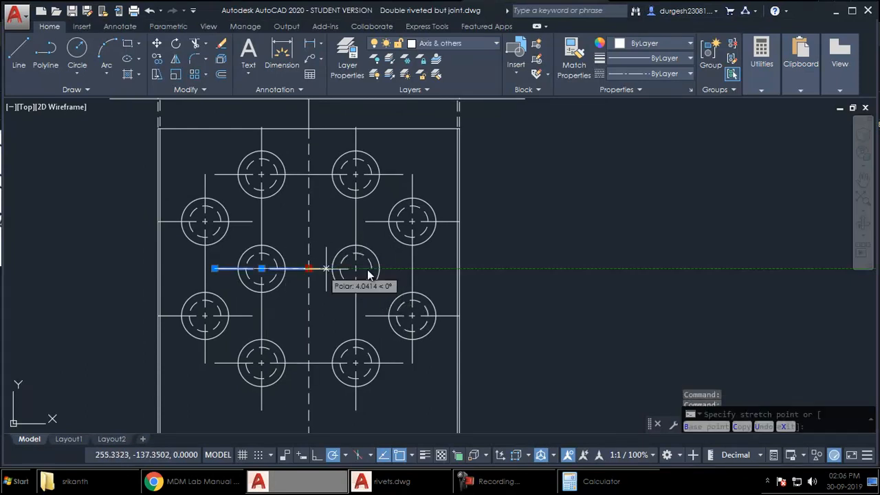
{"action": "left_click", "coordinate": [525, 268]}
{"action": "left_click", "coordinate": [215, 273]}
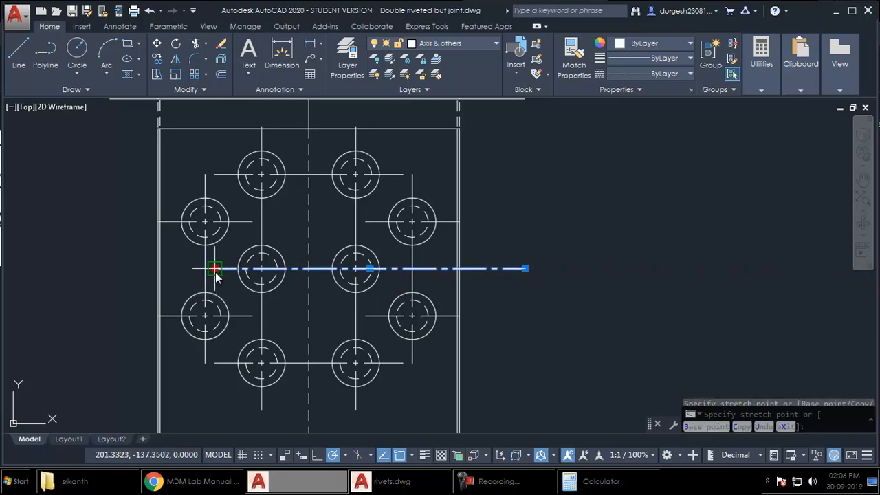
{"action": "left_click", "coordinate": [115, 270]}
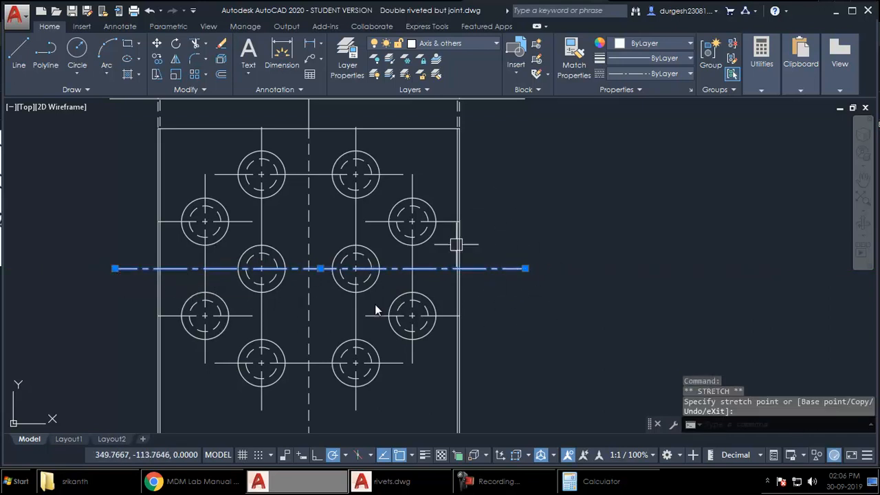
{"action": "middle_click_drag", "start_coordinate": [377, 311], "coordinate": [377, 371]}
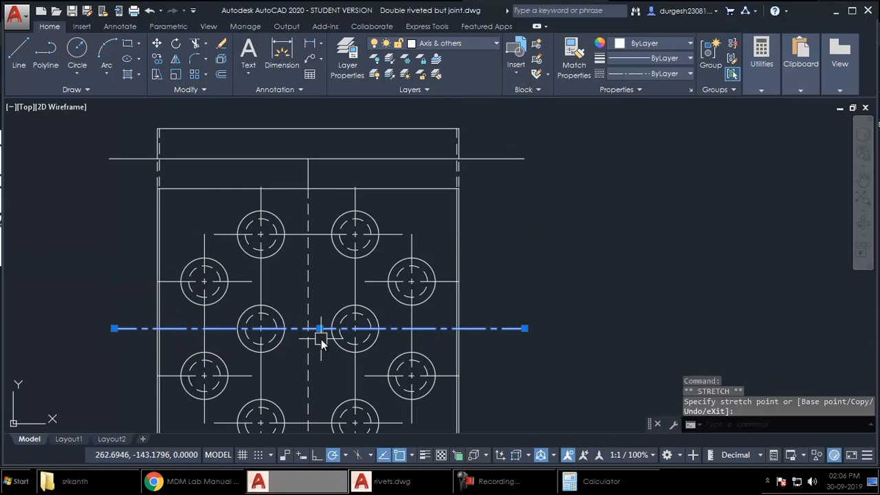
{"action": "key", "text": "Escape"}
{"action": "scroll", "coordinate": [253, 335], "scroll_direction": "down", "scroll_amount": 5}
{"action": "scroll", "coordinate": [253, 336], "scroll_direction": "up", "scroll_amount": 5}
{"action": "scroll", "coordinate": [283, 333], "scroll_direction": "down", "scroll_amount": 1}
{"action": "middle_click_drag", "start_coordinate": [318, 167], "coordinate": [312, 217]}
{"action": "scroll", "coordinate": [255, 217], "scroll_direction": "up", "scroll_amount": 1}
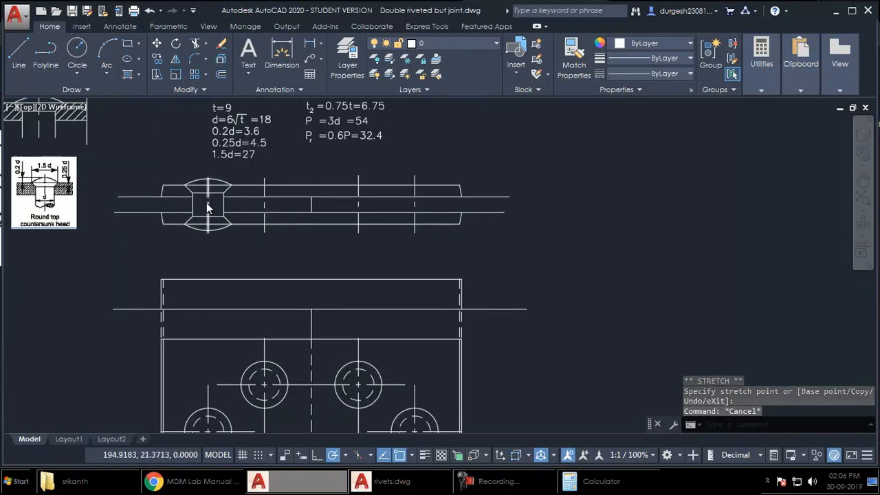
{"action": "scroll", "coordinate": [207, 205], "scroll_direction": "up", "scroll_amount": 3}
{"action": "middle_click_drag", "start_coordinate": [236, 228], "coordinate": [233, 255]}
{"action": "left_click", "coordinate": [134, 151]}
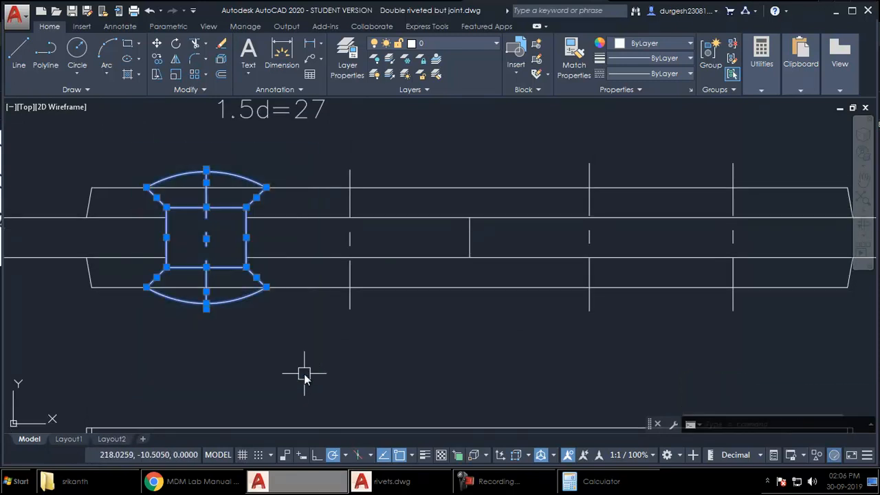
{"action": "left_click", "coordinate": [307, 383]}
{"action": "middle_click_drag", "start_coordinate": [326, 313], "coordinate": [304, 333]}
{"action": "type", "text": "co"}
{"action": "key", "text": "Return"}
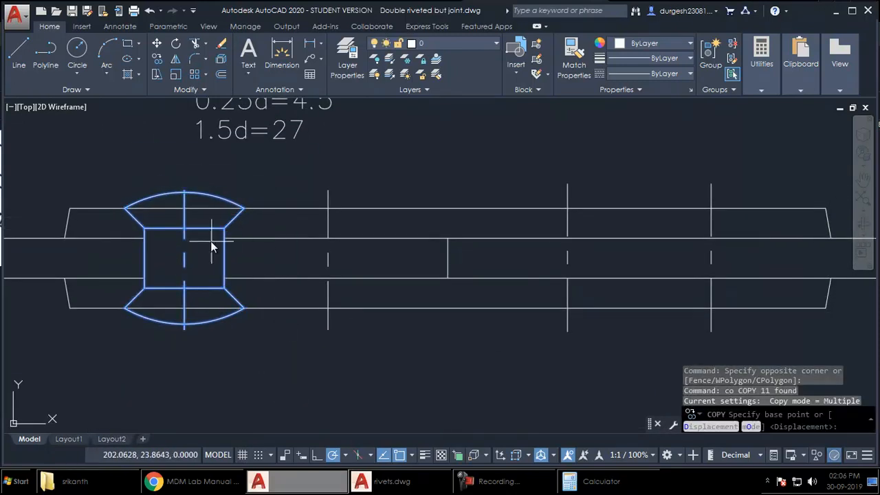
{"action": "left_click", "coordinate": [184, 207]}
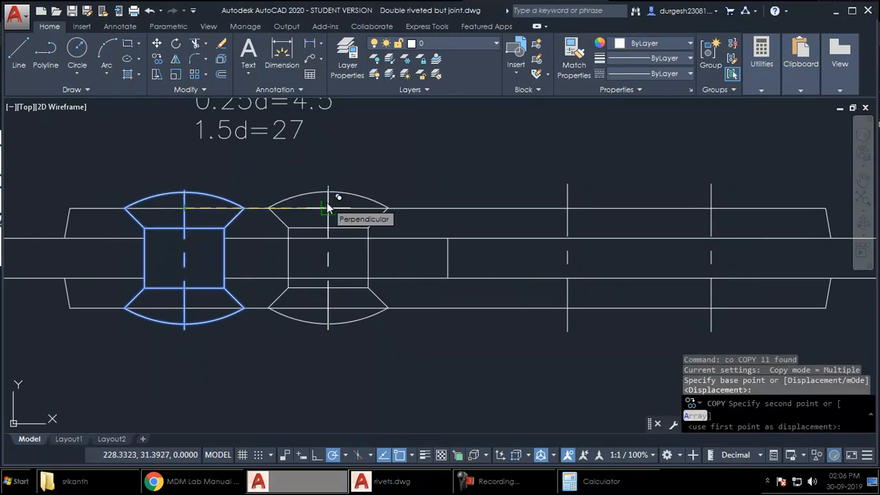
{"action": "key", "text": "Escape"}
Copy the leftmost rivet in the sectional view, without its centre line, onto the neighbouring centre line left of the butt line
{"action": "left_click", "coordinate": [71, 163]}
{"action": "left_click", "coordinate": [272, 372]}
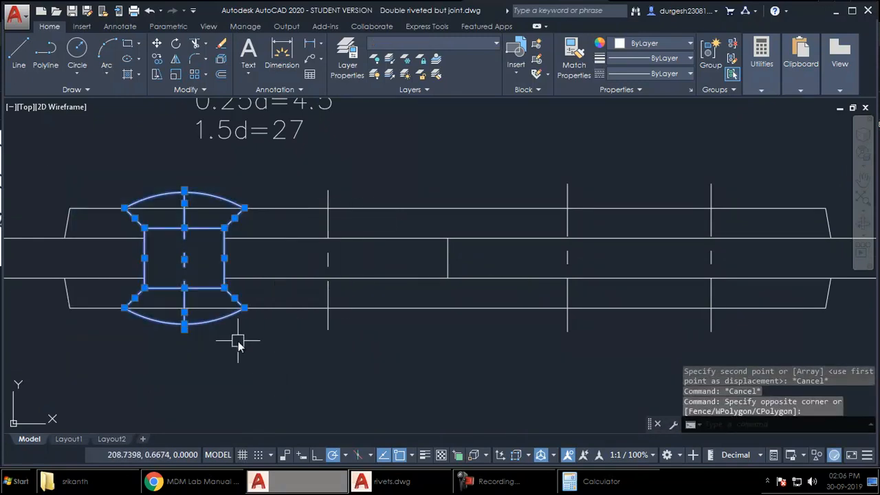
{"action": "type", "text": "co"}
{"action": "key", "text": "space"}
{"action": "left_click", "coordinate": [185, 207]}
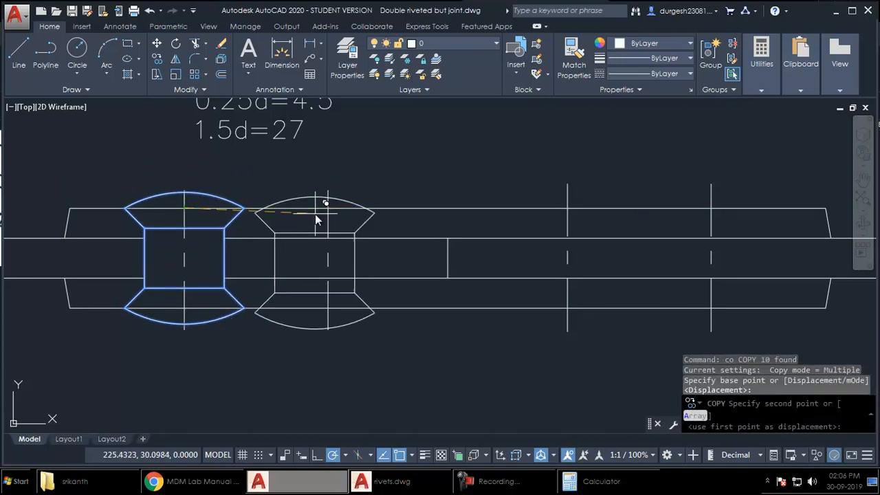
{"action": "left_click", "coordinate": [326, 208]}
{"action": "key", "text": "space"}
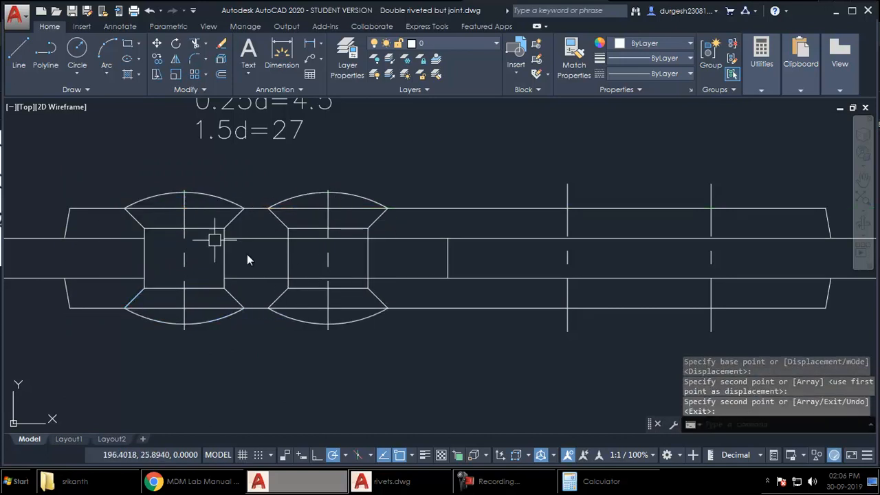
Trim the plate lines running through the shank of the copied rivet in the sectional view
{"action": "type", "text": "tr"}
{"action": "key", "text": "Return"}
{"action": "key", "text": "Return"}
{"action": "left_click", "coordinate": [305, 236]}
{"action": "left_click", "coordinate": [310, 304]}
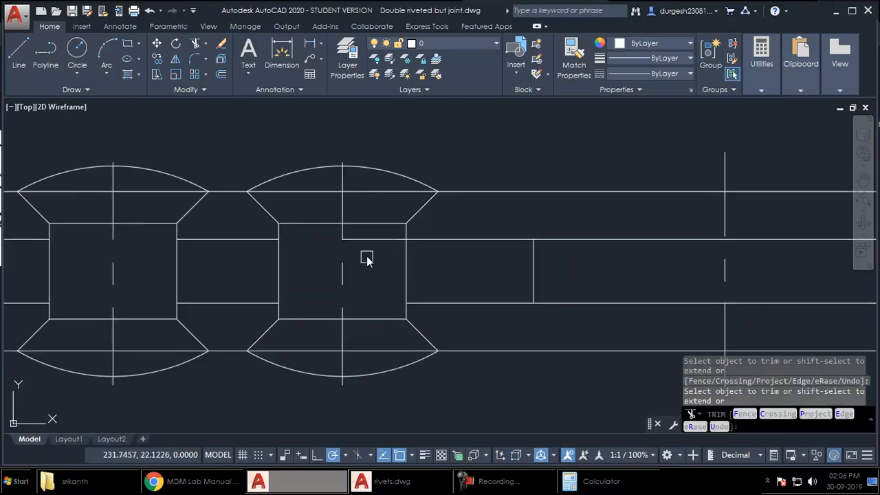
{"action": "key", "text": "Return"}
Delete the shank and countersink lines of the leftmost sectional rivet, keeping its head arcs and centre line
{"action": "middle_click_drag", "start_coordinate": [169, 266], "coordinate": [305, 262]}
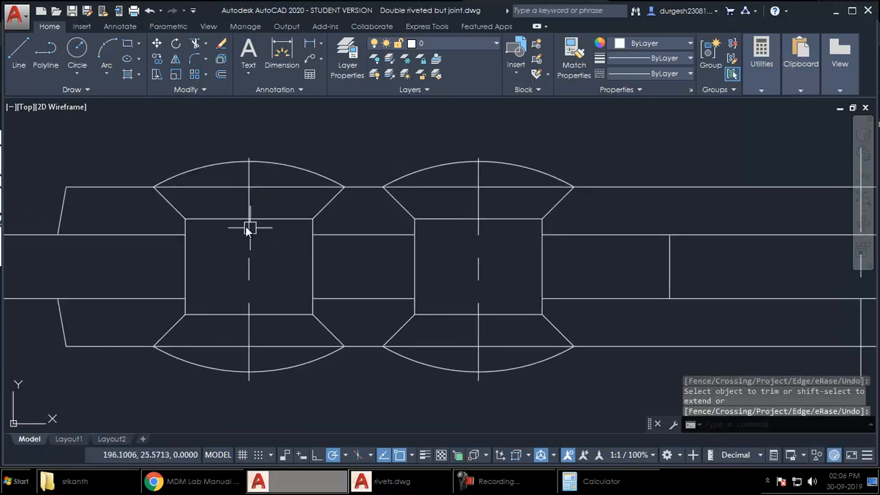
{"action": "left_click", "coordinate": [202, 206]}
{"action": "left_click", "coordinate": [162, 220]}
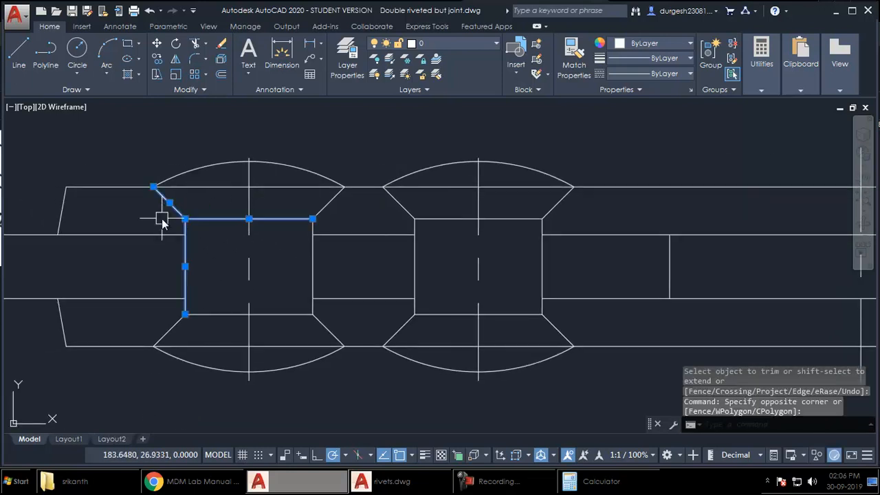
{"action": "left_click", "coordinate": [340, 216]}
{"action": "left_click", "coordinate": [300, 233]}
{"action": "key", "text": "Delete"}
{"action": "left_click", "coordinate": [343, 307]}
{"action": "left_click", "coordinate": [292, 324]}
{"action": "key", "text": "Delete"}
{"action": "left_click", "coordinate": [196, 313]}
{"action": "left_click", "coordinate": [167, 323]}
{"action": "key", "text": "Delete"}
Join the separated lower and upper plate lines across the gap at the leftmost rivet
{"action": "middle_click_drag", "start_coordinate": [241, 309], "coordinate": [238, 312]}
{"action": "type", "text": "j"}
{"action": "key", "text": "Return"}
{"action": "left_click", "coordinate": [345, 303]}
{"action": "left_click", "coordinate": [173, 301]}
{"action": "key", "text": "Return"}
{"action": "key", "text": "Return"}
{"action": "left_click", "coordinate": [176, 238]}
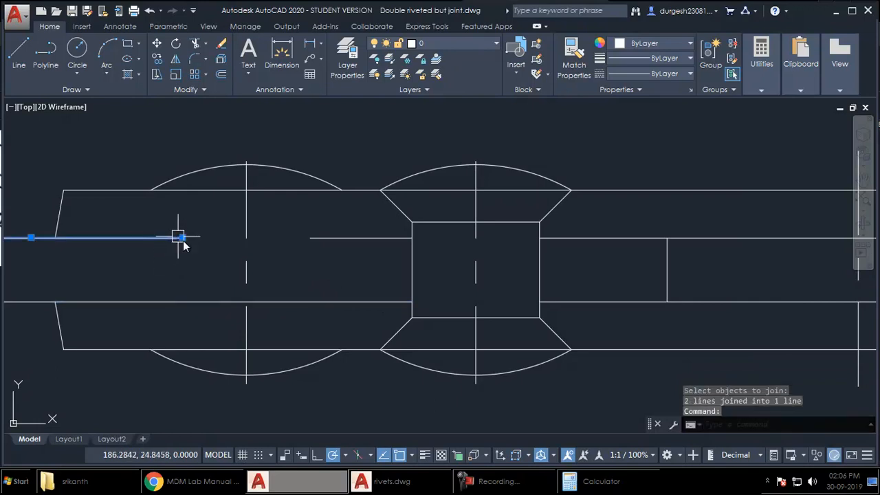
{"action": "left_click", "coordinate": [328, 238]}
{"action": "key", "text": "Return"}
Mirror the two left rivets of the sectional view about the vertical butt line, keeping the originals
{"action": "mouse_move", "coordinate": [283, 267]}
{"action": "middle_mouse_down"}
{"action": "mouse_move", "coordinate": [271, 281]}
{"action": "mouse_move", "coordinate": [249, 270]}
{"action": "middle_mouse_up"}
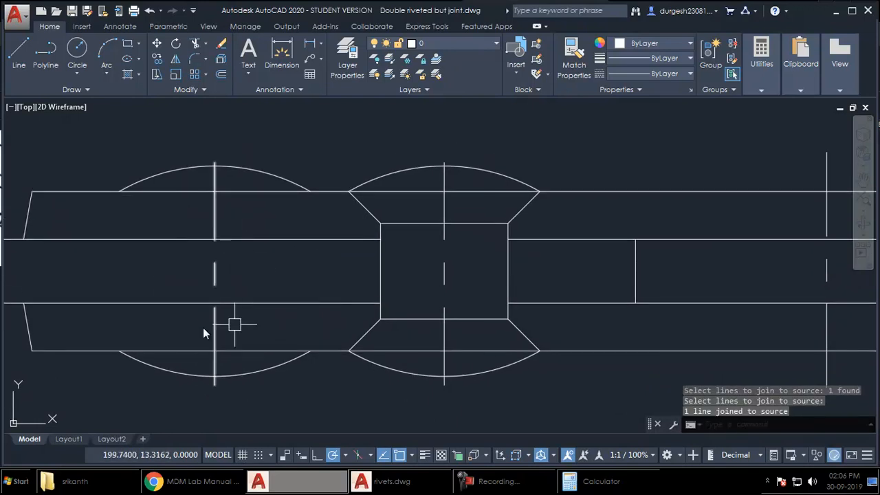
{"action": "scroll", "coordinate": [199, 273], "scroll_direction": "down", "scroll_amount": 2}
{"action": "middle_click_drag", "start_coordinate": [302, 301], "coordinate": [243, 283]}
{"action": "left_click", "coordinate": [56, 154]}
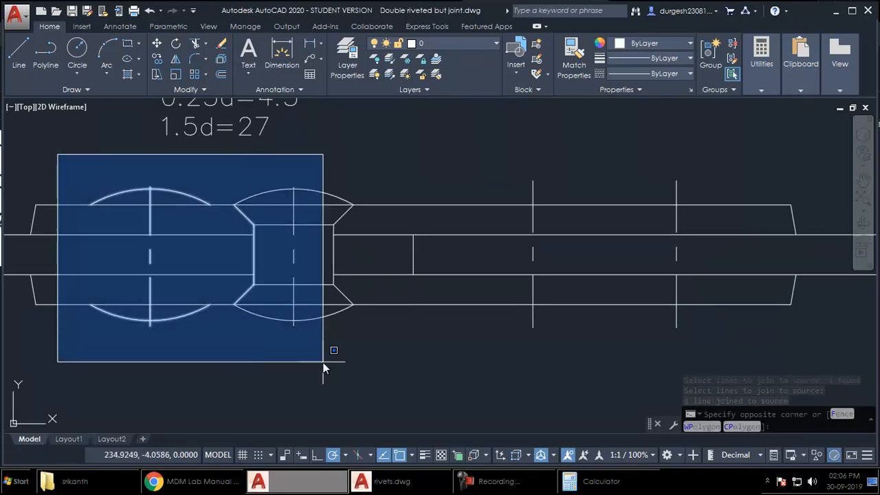
{"action": "left_click", "coordinate": [378, 365]}
{"action": "type", "text": "mi"}
{"action": "key", "text": "Return"}
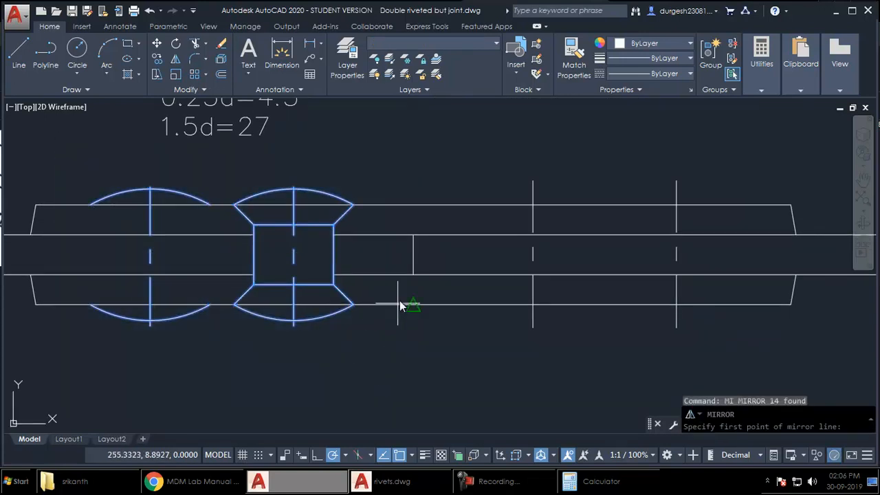
{"action": "left_click", "coordinate": [413, 282]}
{"action": "left_click", "coordinate": [413, 366]}
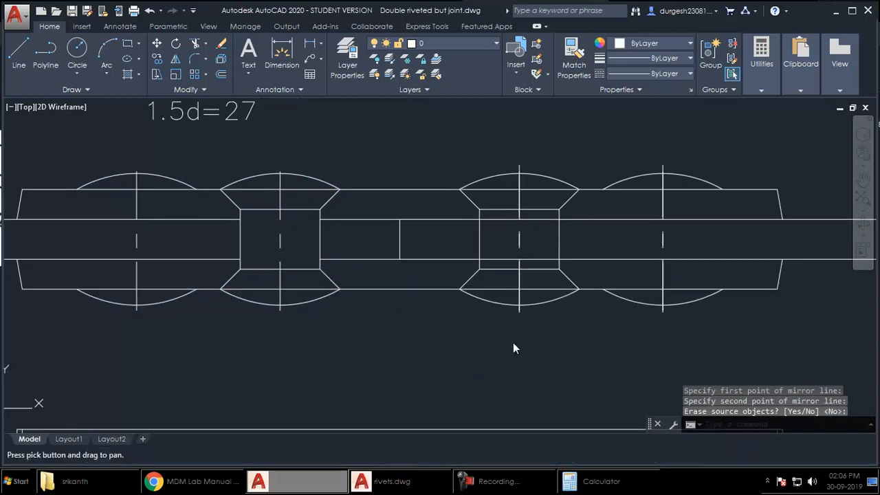
Trim the plate lines inside the shank of the mirrored inner rivet in the sectional view
{"action": "scroll", "coordinate": [296, 318], "scroll_direction": "down", "scroll_amount": 3}
{"action": "scroll", "coordinate": [310, 327], "scroll_direction": "up", "scroll_amount": 4}
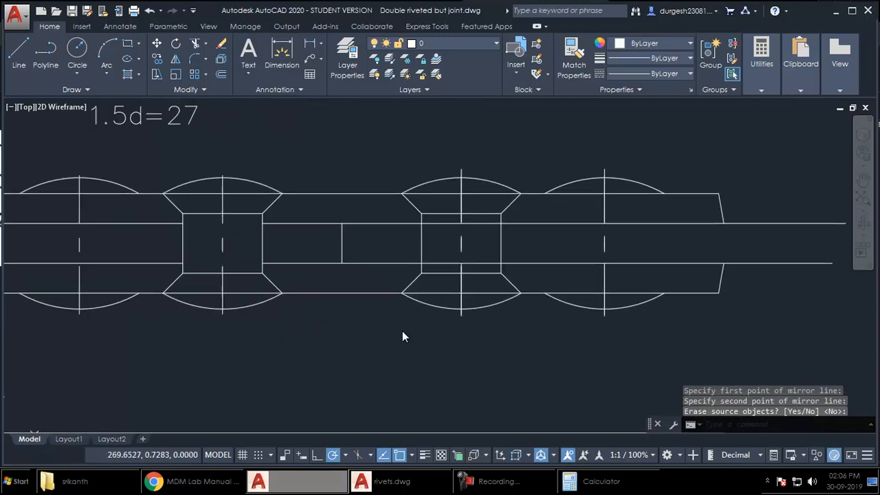
{"action": "type", "text": "tr"}
{"action": "key", "text": "Return"}
{"action": "key", "text": "Return"}
{"action": "scroll", "coordinate": [437, 270], "scroll_direction": "up", "scroll_amount": 2}
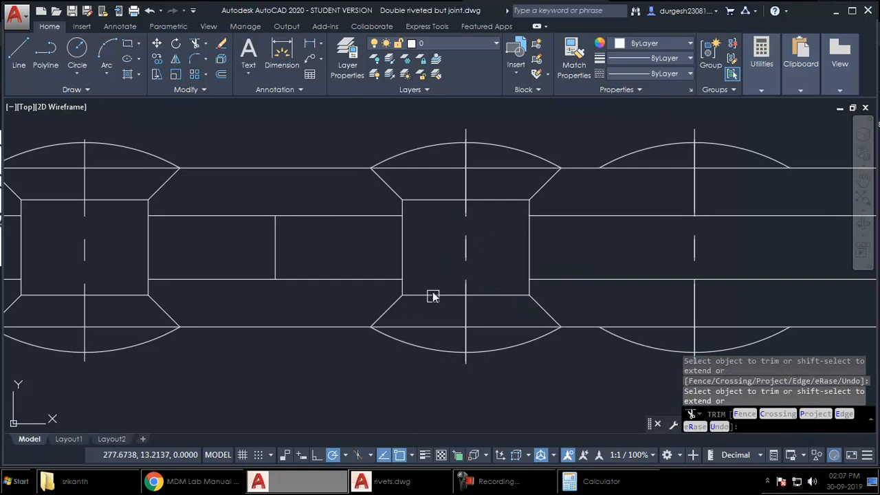
{"action": "scroll", "coordinate": [458, 167], "scroll_direction": "down", "scroll_amount": 4}
{"action": "middle_click_drag", "start_coordinate": [461, 214], "coordinate": [463, 257]}
{"action": "key", "text": "Return"}
Hatch all sections of the upper strap with the ANSI31 pattern at scale 1
{"action": "type", "text": "h"}
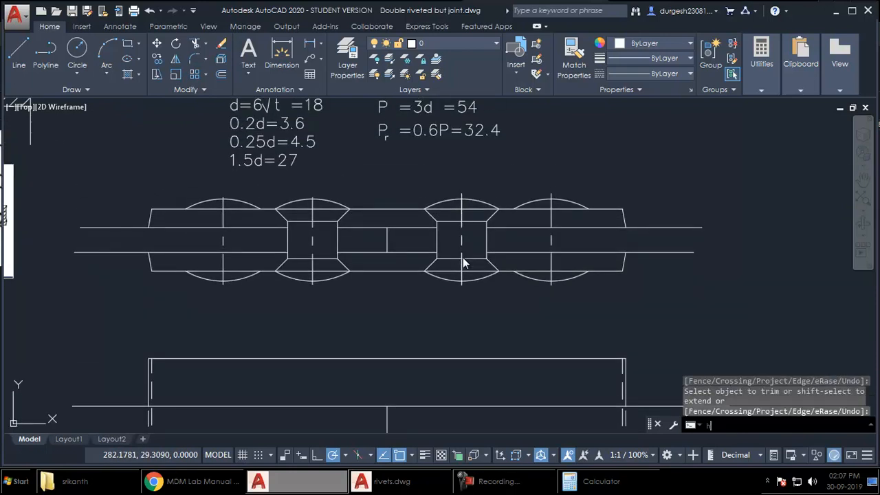
{"action": "key", "text": "Return"}
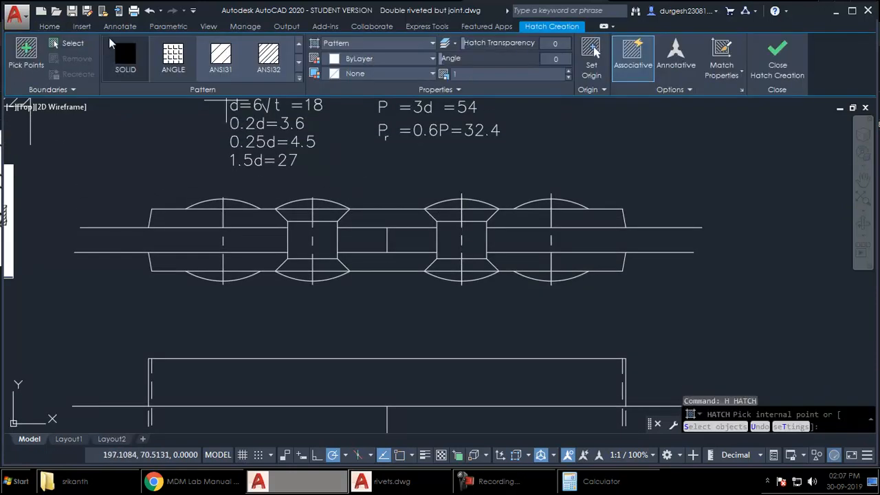
{"action": "left_click", "coordinate": [229, 227]}
{"action": "left_click", "coordinate": [370, 221]}
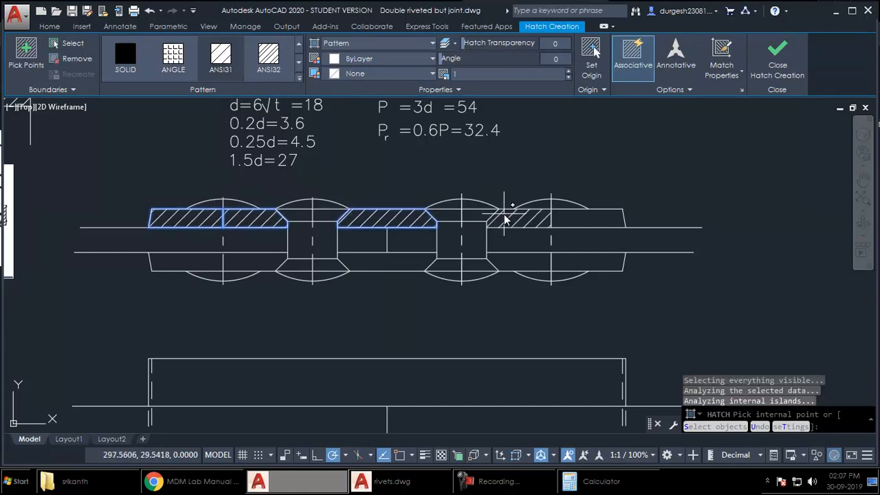
{"action": "left_click", "coordinate": [584, 221]}
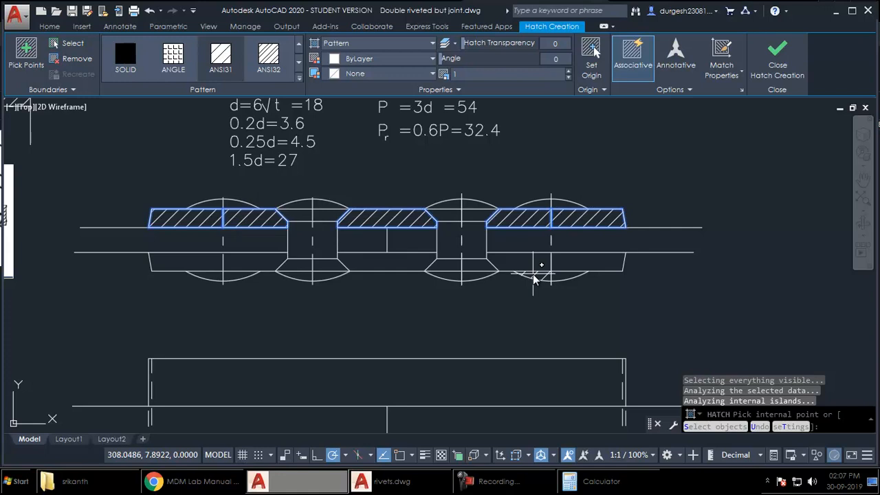
{"action": "key", "text": "Return"}
Hatch all sections of the lower strap with the ANSI31 pattern at scale 0.8
{"action": "key", "text": "Return"}
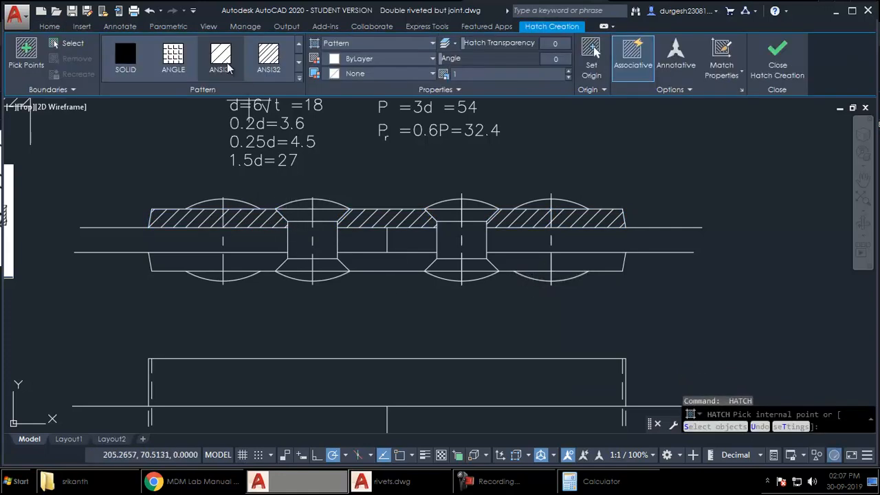
{"action": "left_click", "coordinate": [230, 261]}
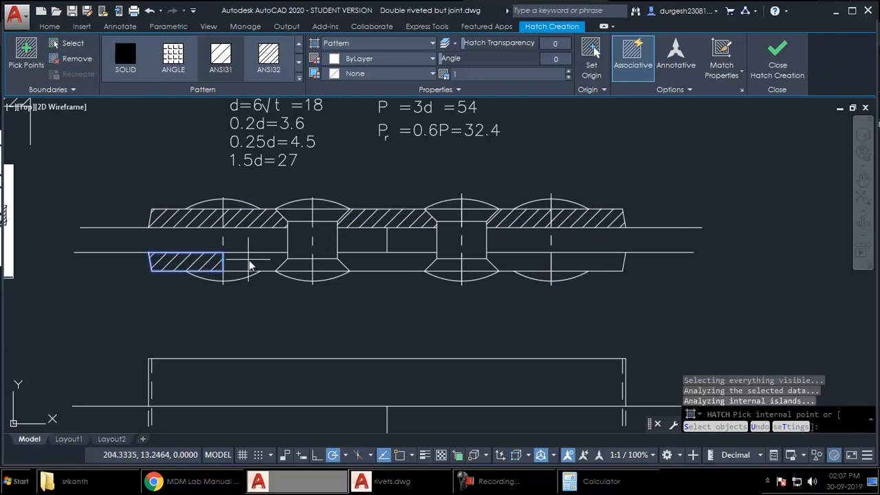
{"action": "left_click", "coordinate": [375, 264]}
{"action": "left_click", "coordinate": [585, 260]}
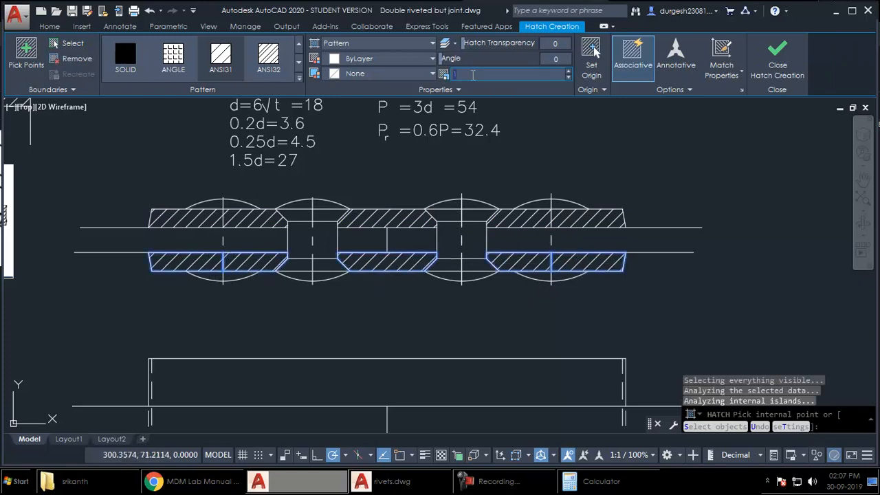
{"action": "type", "text": "0.8"}
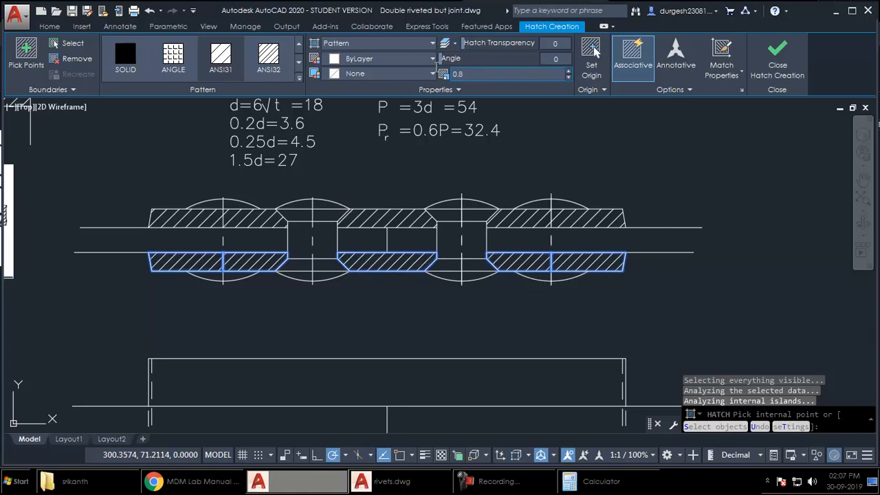
{"action": "key", "text": "Return"}
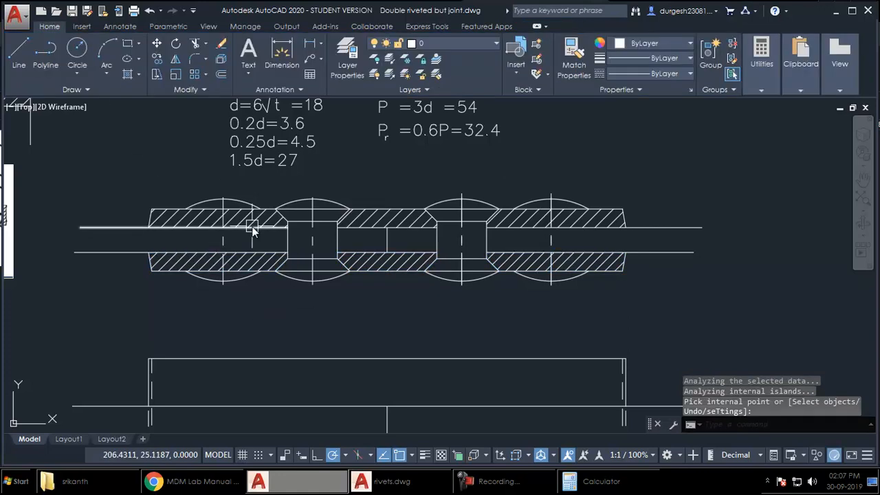
Try to hatch the left main plate between the two straps, and leave the Hatch command
{"action": "key", "text": "Return"}
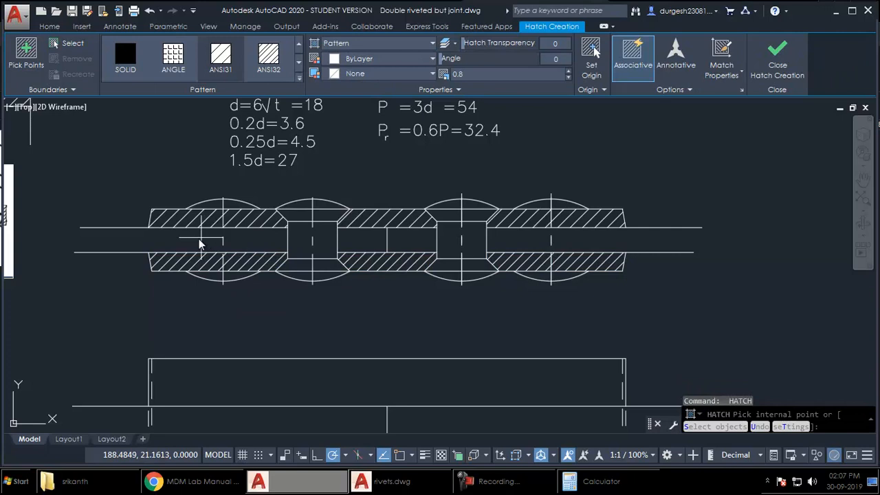
{"action": "left_click", "coordinate": [205, 242]}
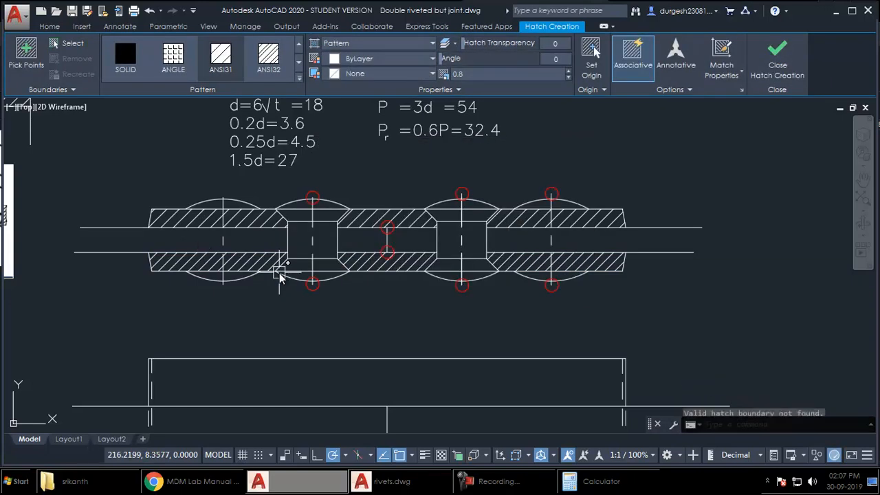
{"action": "key", "text": "Escape"}
{"action": "key", "text": "Escape"}
{"action": "key", "text": "Escape"}
Draw a vertical break line across the left end of the main plate, extending above and below it
{"action": "mouse_move", "coordinate": [411, 298]}
{"action": "middle_mouse_down"}
{"action": "mouse_move", "coordinate": [421, 324]}
{"action": "mouse_move", "coordinate": [426, 288]}
{"action": "middle_mouse_up"}
{"action": "type", "text": "l"}
{"action": "key", "text": "Return"}
{"action": "scroll", "coordinate": [103, 247], "scroll_direction": "up", "scroll_amount": 2}
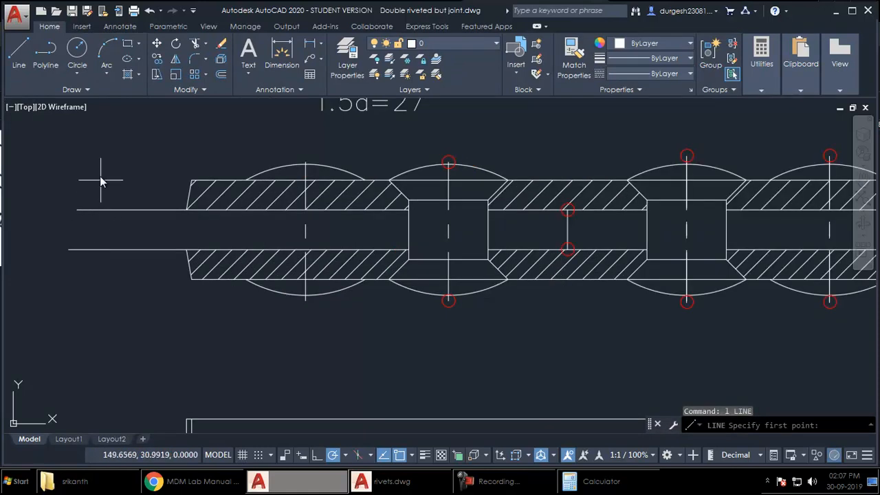
{"action": "left_click", "coordinate": [99, 173]}
{"action": "left_click", "coordinate": [100, 299]}
{"action": "key", "text": "Return"}
Draw a three-segment zigzag break symbol below the vertical line at the plate's left end
{"action": "key", "text": "Return"}
{"action": "left_click", "coordinate": [96, 330]}
{"action": "scroll", "coordinate": [78, 332], "scroll_direction": "up", "scroll_amount": 3}
{"action": "left_click", "coordinate": [80, 336]}
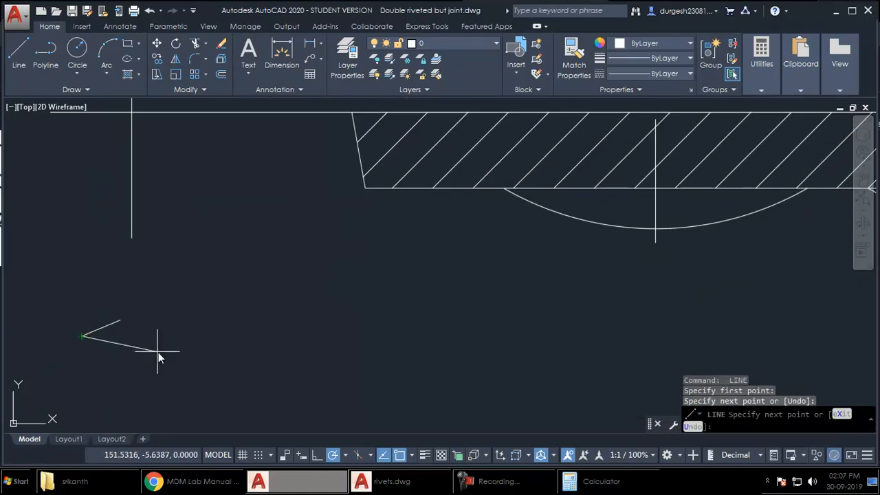
{"action": "left_click", "coordinate": [160, 352]}
{"action": "left_click", "coordinate": [121, 367]}
{"action": "key", "text": "Return"}
Copy the zigzag break symbol onto the vertical break line, midway through the main plate's thickness at its left end
{"action": "left_click", "coordinate": [182, 297]}
{"action": "left_click", "coordinate": [54, 402]}
{"action": "middle_click_drag", "start_coordinate": [233, 330], "coordinate": [233, 342]}
{"action": "type", "text": "co"}
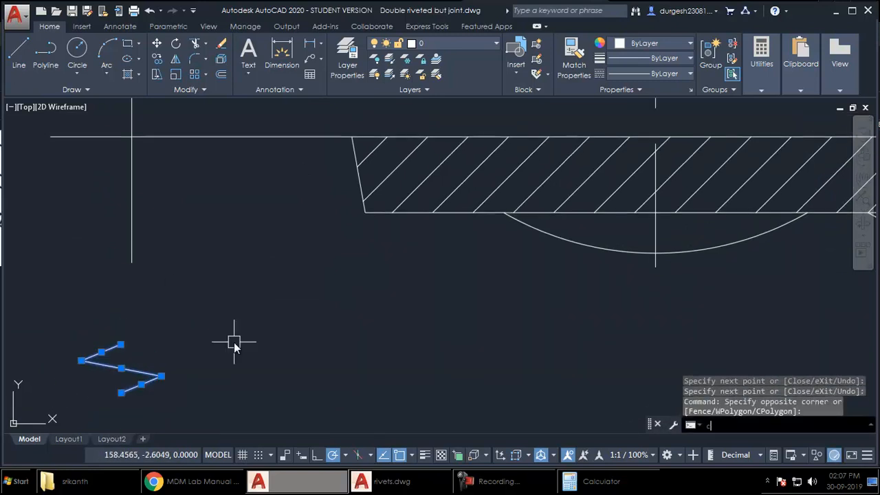
{"action": "key", "text": "Return"}
{"action": "left_click", "coordinate": [122, 370]}
{"action": "scroll", "coordinate": [124, 364], "scroll_direction": "down", "scroll_amount": 5}
{"action": "scroll", "coordinate": [126, 289], "scroll_direction": "up", "scroll_amount": 5}
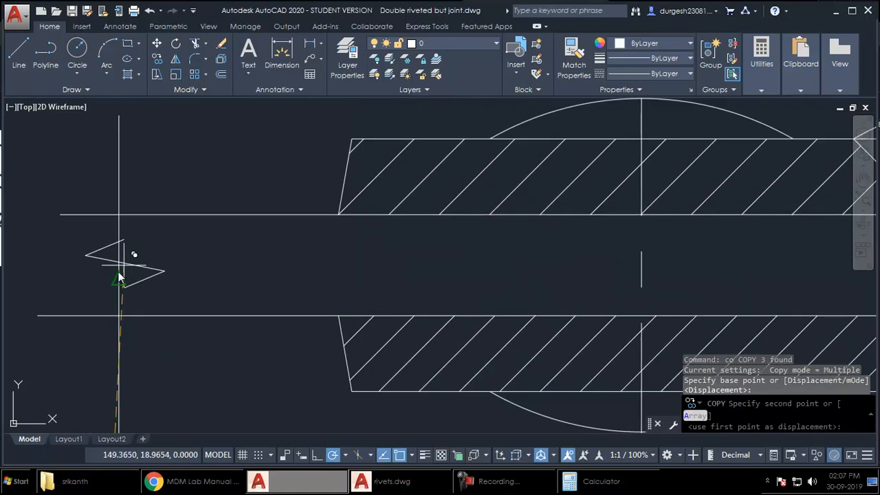
{"action": "left_click", "coordinate": [117, 267]}
{"action": "middle_click_drag", "start_coordinate": [172, 287], "coordinate": [170, 294]}
Trim the vertical break line's portion below the zigzag's middle segment, inside the main plate
{"action": "key", "text": "Return"}
{"action": "key", "text": "Return"}
{"action": "scroll", "coordinate": [103, 282], "scroll_direction": "up", "scroll_amount": 5}
{"action": "left_click", "coordinate": [142, 277]}
{"action": "left_click", "coordinate": [143, 234]}
{"action": "left_click", "coordinate": [97, 243]}
{"action": "scroll", "coordinate": [98, 242], "scroll_direction": "down", "scroll_amount": 5}
{"action": "scroll", "coordinate": [113, 265], "scroll_direction": "up", "scroll_amount": 4}
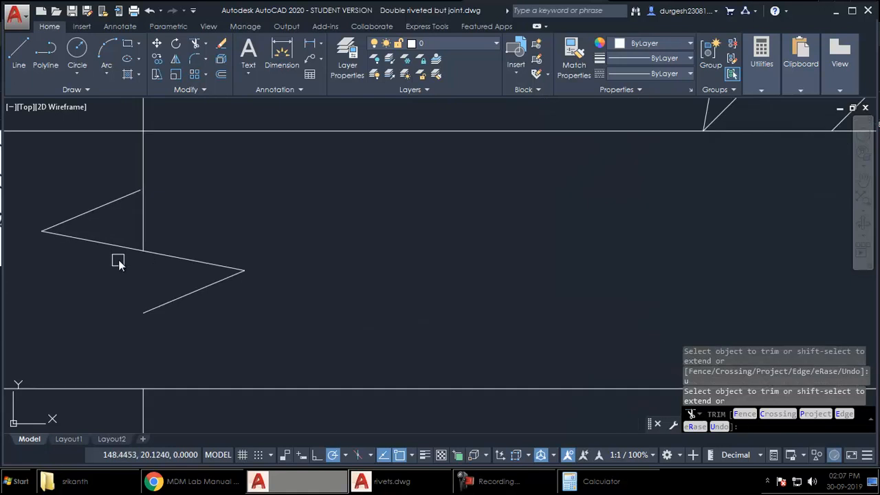
{"action": "key", "text": "Escape"}
{"action": "key", "text": "Escape"}
Extend the zigzag's upper segment to the vertical line and trim away the leftover vertical piece inside the zigzag
{"action": "scroll", "coordinate": [122, 261], "scroll_direction": "down", "scroll_amount": 5}
{"action": "type", "text": "ex"}
{"action": "scroll", "coordinate": [141, 292], "scroll_direction": "up", "scroll_amount": 4}
{"action": "key", "text": "Return"}
{"action": "key", "text": "Return"}
{"action": "scroll", "coordinate": [110, 260], "scroll_direction": "up", "scroll_amount": 2}
{"action": "left_click", "coordinate": [150, 364]}
{"action": "left_click", "coordinate": [153, 371]}
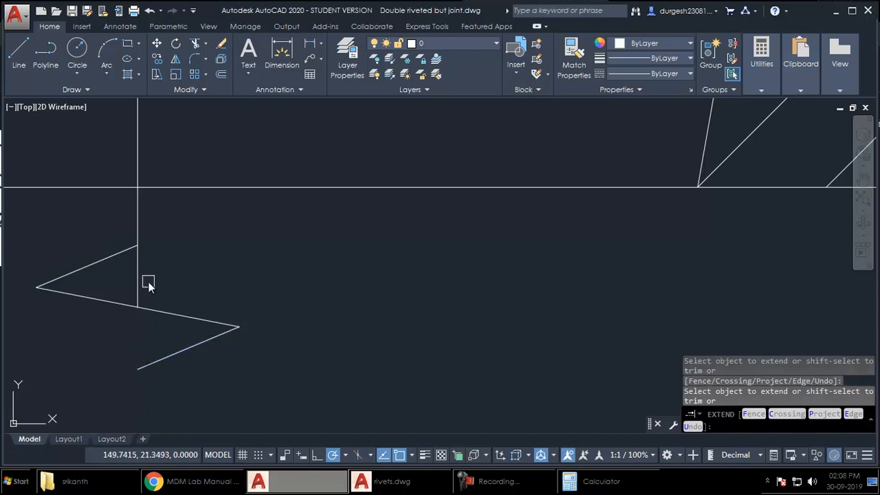
{"action": "middle_click_drag", "start_coordinate": [153, 363], "coordinate": [179, 260]}
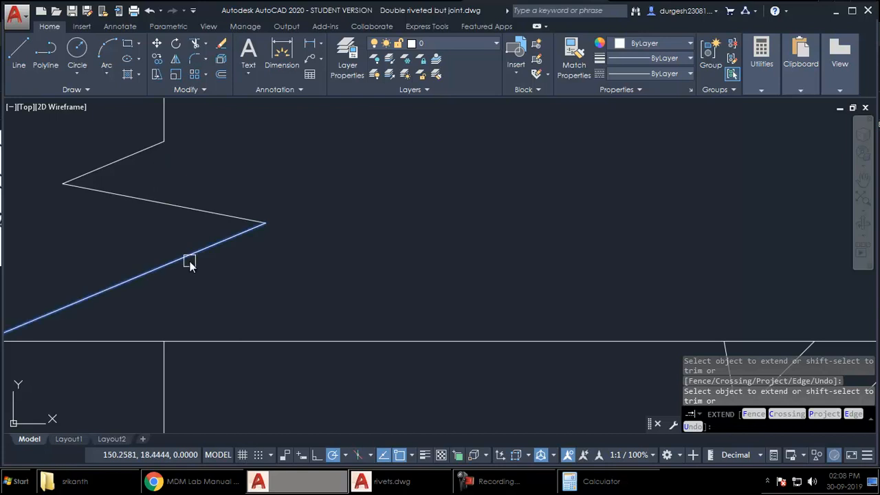
{"action": "key", "text": "Return"}
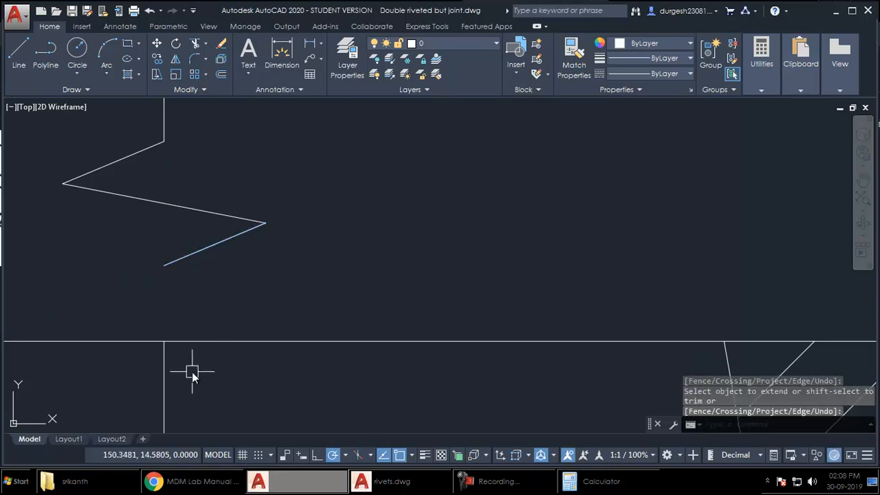
Fillet the lower vertical break line to the zigzag's bottom segment with radius 0
{"action": "type", "text": "f"}
{"action": "key", "text": "Return"}
{"action": "type", "text": "r"}
{"action": "key", "text": "Return"}
{"action": "type", "text": "0"}
{"action": "key", "text": "Return"}
{"action": "left_click", "coordinate": [169, 377]}
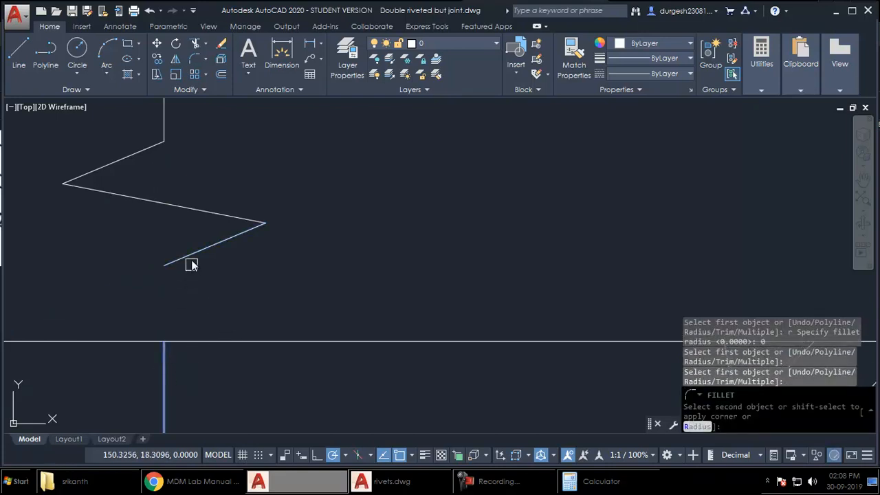
{"action": "scroll", "coordinate": [213, 334], "scroll_direction": "down", "scroll_amount": 4}
{"action": "scroll", "coordinate": [212, 305], "scroll_direction": "down", "scroll_amount": 2}
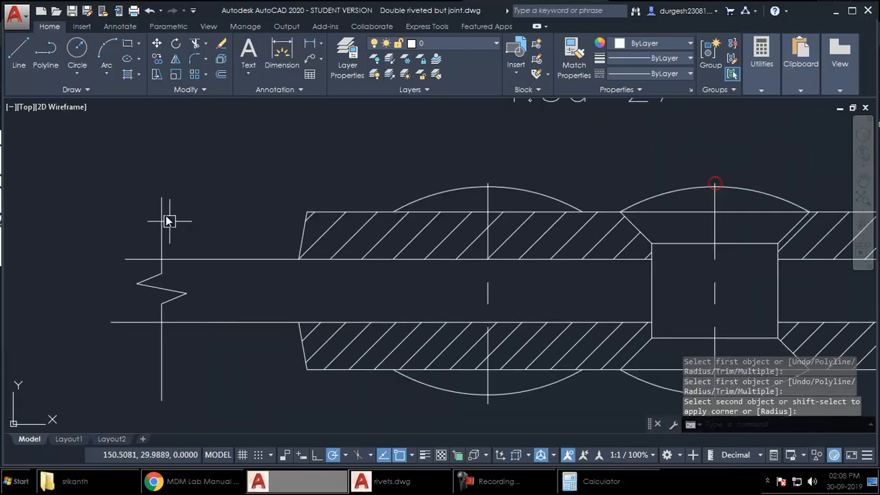
Copy the complete break line with its zigzag horizontally to the main plate's right end
{"action": "left_click", "coordinate": [122, 165]}
{"action": "left_click", "coordinate": [197, 415]}
{"action": "scroll", "coordinate": [183, 328], "scroll_direction": "down", "scroll_amount": 2}
{"action": "type", "text": "co"}
{"action": "key", "text": "Return"}
{"action": "scroll", "coordinate": [157, 334], "scroll_direction": "down", "scroll_amount": 1}
{"action": "left_click", "coordinate": [137, 367]}
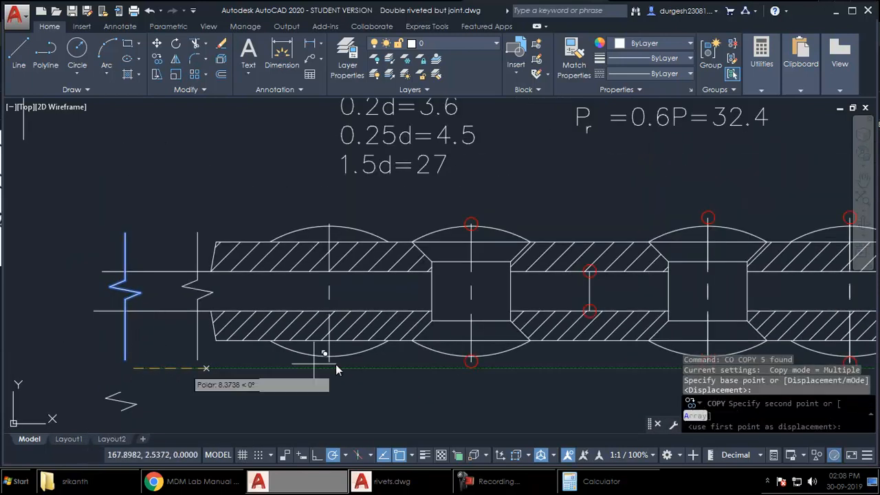
{"action": "middle_click_drag", "start_coordinate": [361, 365], "coordinate": [134, 305]}
{"action": "middle_click_drag", "start_coordinate": [617, 328], "coordinate": [334, 336]}
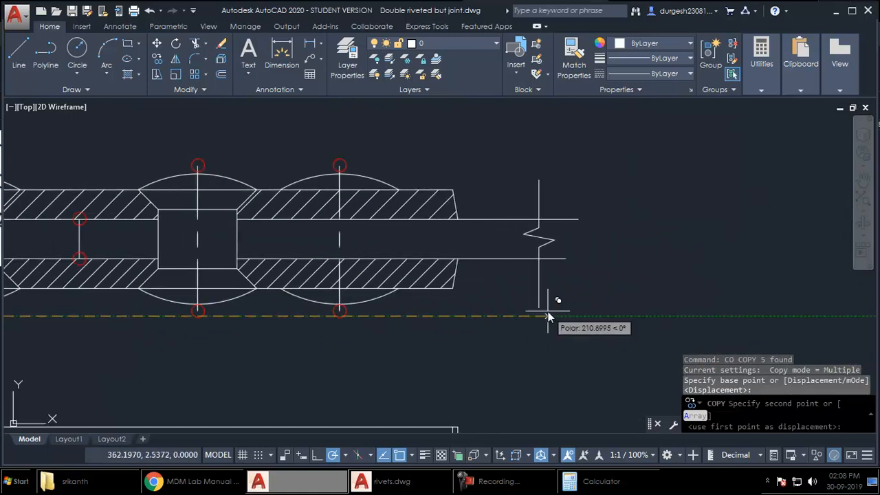
{"action": "left_click", "coordinate": [545, 309]}
{"action": "scroll", "coordinate": [520, 353], "scroll_direction": "down", "scroll_amount": 2}
{"action": "middle_click_drag", "start_coordinate": [520, 353], "coordinate": [547, 323]}
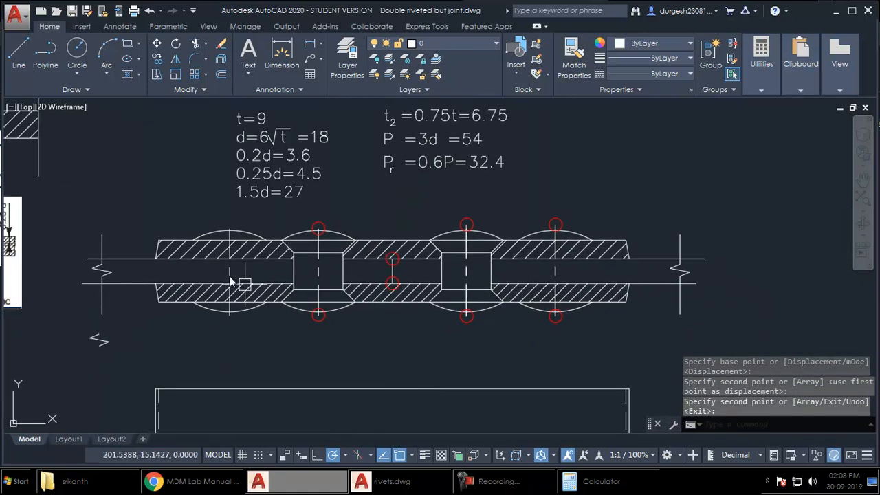
Hatch the left main plate's sections with ANSI31 at angle 90 and scale 0.8
{"action": "scroll", "coordinate": [429, 312], "scroll_direction": "up", "scroll_amount": 2}
{"action": "middle_click_drag", "start_coordinate": [182, 262], "coordinate": [271, 280]}
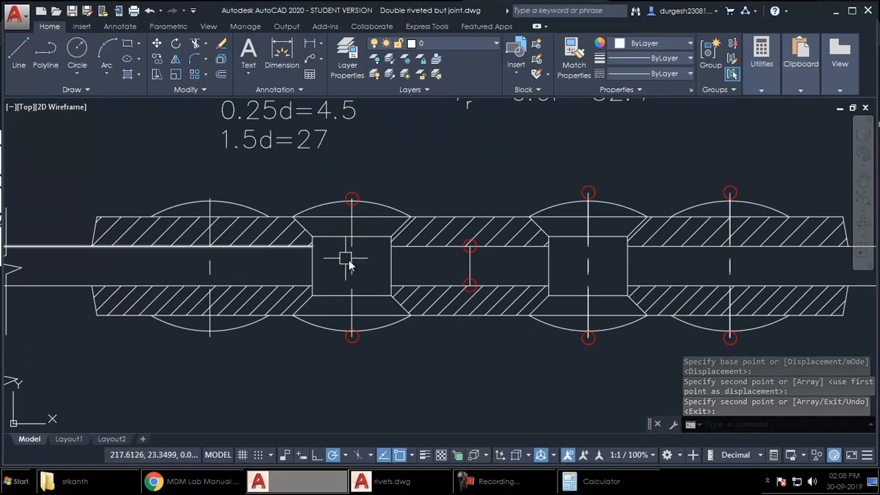
{"action": "type", "text": "h"}
{"action": "key", "text": "Return"}
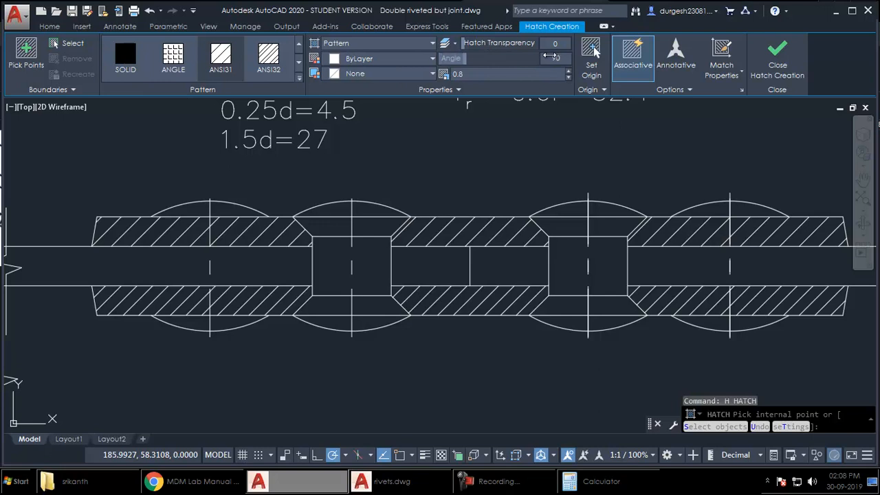
{"action": "left_click", "coordinate": [167, 261]}
{"action": "left_click", "coordinate": [249, 261]}
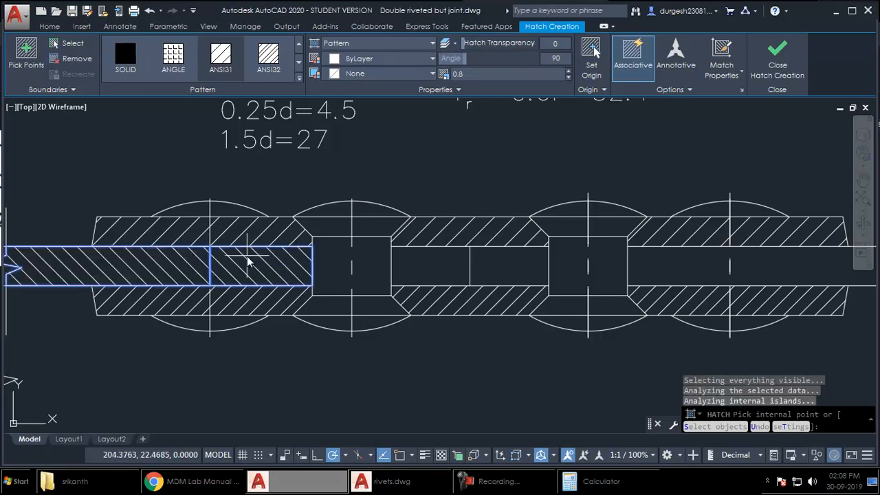
{"action": "left_click", "coordinate": [428, 261]}
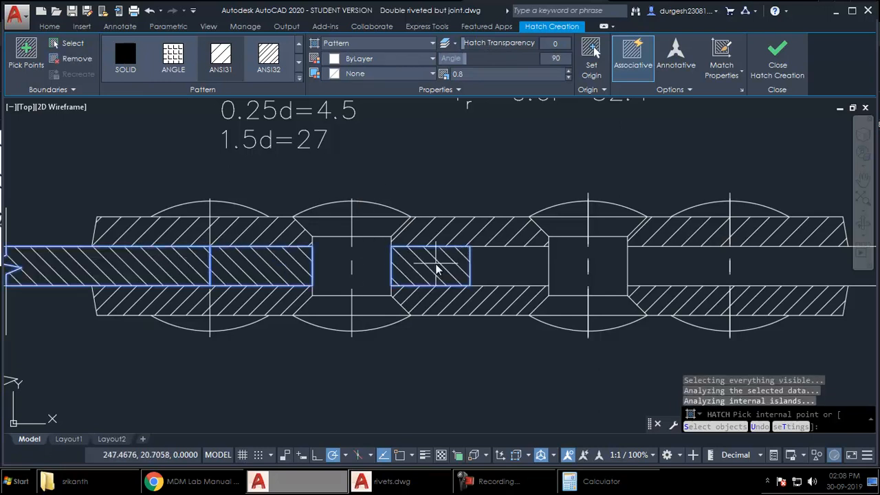
Hatch the right main plate's sections with ANSI31 at angle 75 and scale 1
{"action": "left_click", "coordinate": [524, 269]}
{"action": "left_click", "coordinate": [697, 277]}
{"action": "left_click", "coordinate": [771, 258]}
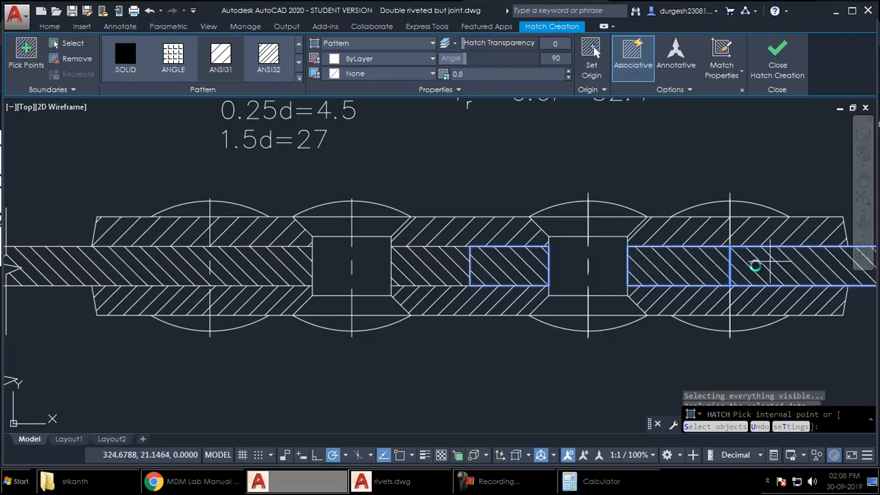
{"action": "middle_click_drag", "start_coordinate": [679, 287], "coordinate": [648, 296]}
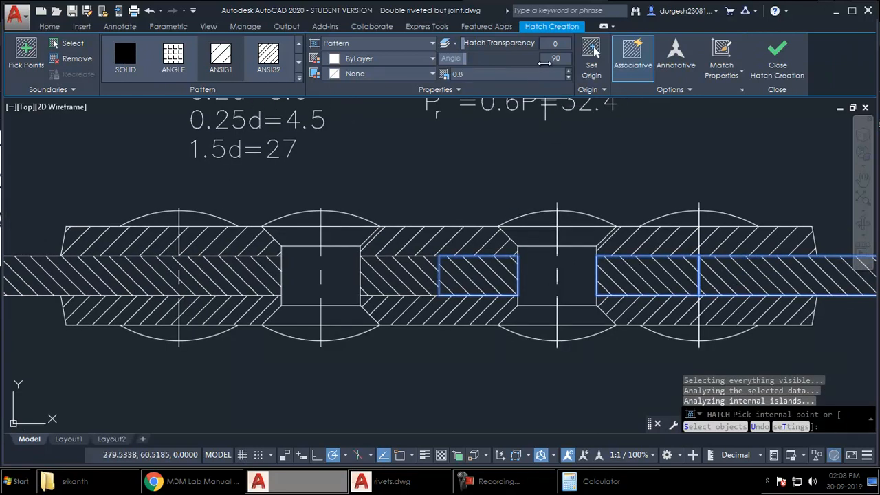
{"action": "left_click", "coordinate": [518, 76]}
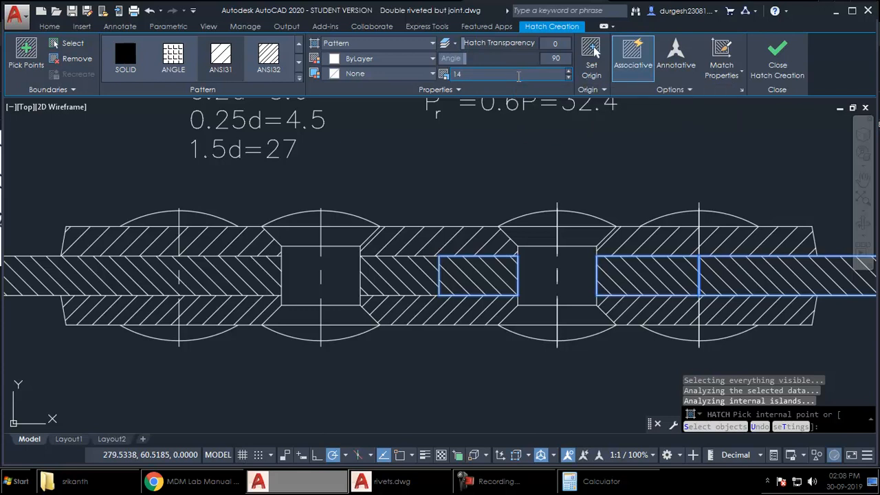
{"action": "type", "text": "1"}
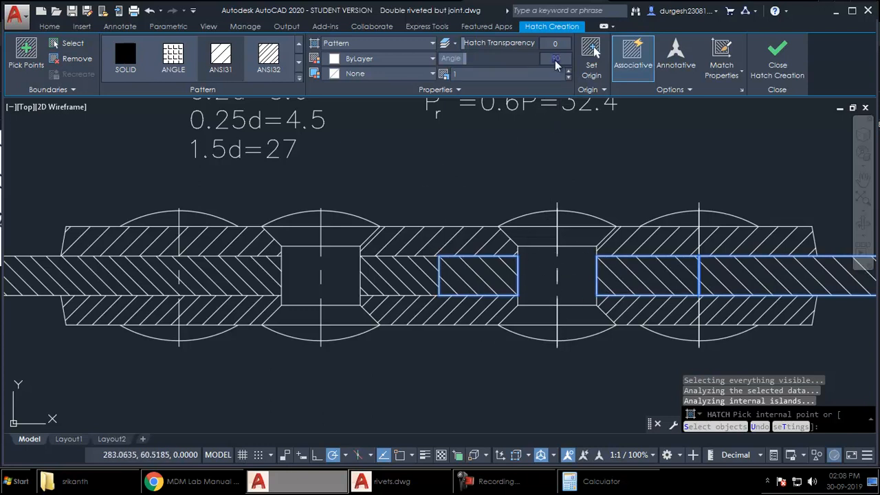
{"action": "key", "text": "Return"}
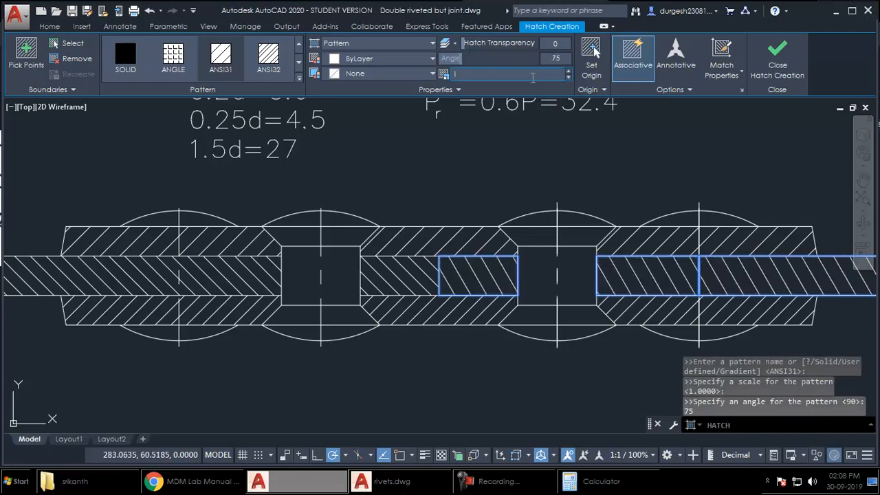
{"action": "key", "text": "Return"}
{"action": "scroll", "coordinate": [526, 308], "scroll_direction": "down", "scroll_amount": 3}
{"action": "scroll", "coordinate": [420, 245], "scroll_direction": "up", "scroll_amount": 5}
{"action": "scroll", "coordinate": [368, 273], "scroll_direction": "down", "scroll_amount": 2}
{"action": "key", "text": "Escape"}
{"action": "key", "text": "Escape"}
{"action": "scroll", "coordinate": [364, 287], "scroll_direction": "down", "scroll_amount": 2}
{"action": "middle_click_drag", "start_coordinate": [382, 285], "coordinate": [365, 202]}
{"action": "middle_click_drag", "start_coordinate": [426, 284], "coordinate": [401, 263]}
{"action": "mouse_move", "coordinate": [467, 249]}
{"action": "middle_mouse_down"}
{"action": "mouse_move", "coordinate": [466, 222]}
{"action": "mouse_move", "coordinate": [447, 197]}
{"action": "middle_mouse_up"}
{"action": "scroll", "coordinate": [465, 224], "scroll_direction": "down", "scroll_amount": 2}
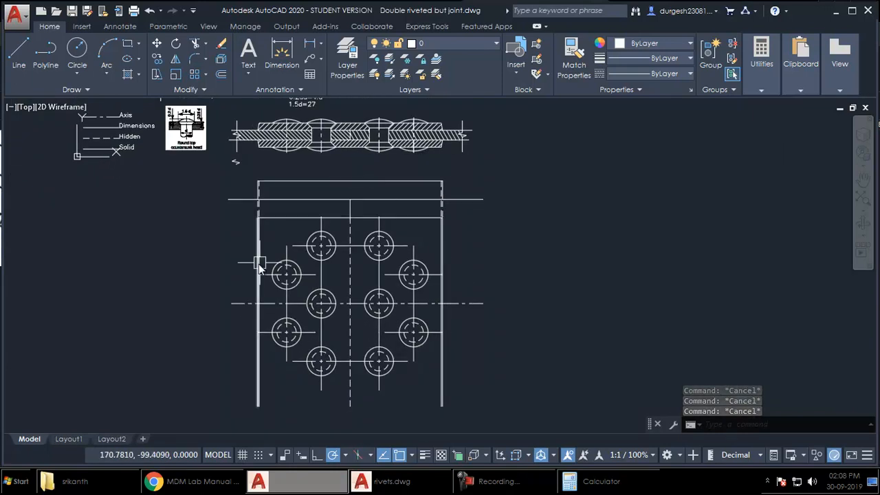
{"action": "scroll", "coordinate": [259, 267], "scroll_direction": "up", "scroll_amount": 2}
{"action": "scroll", "coordinate": [233, 135], "scroll_direction": "down", "scroll_amount": 2}
{"action": "middle_click_drag", "start_coordinate": [398, 257], "coordinate": [399, 252]}
{"action": "middle_click_drag", "start_coordinate": [492, 328], "coordinate": [484, 341]}
{"action": "type", "text": "l"}
{"action": "key", "text": "Return"}
{"action": "left_click", "coordinate": [216, 358]}
{"action": "key", "text": "Escape"}
{"action": "key", "text": "Escape"}
{"action": "key", "text": "Escape"}
{"action": "scroll", "coordinate": [292, 334], "scroll_direction": "up", "scroll_amount": 2}
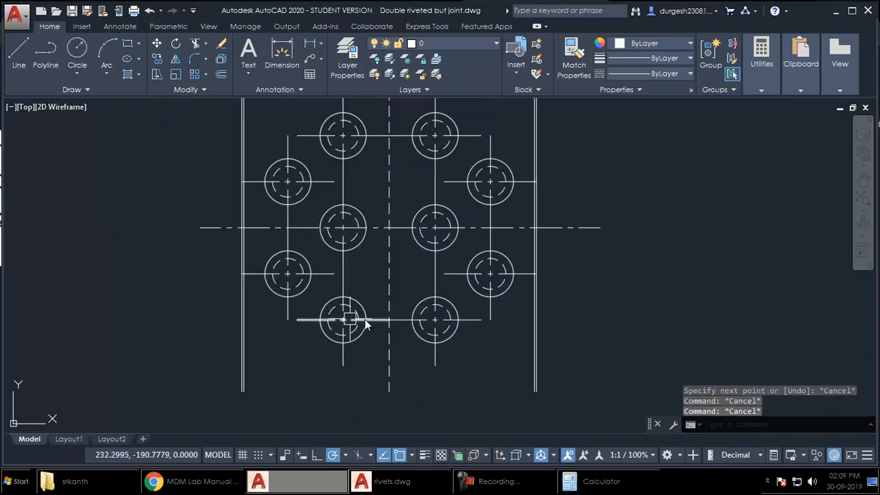
{"action": "type", "text": "l"}
{"action": "key", "text": "Return"}
{"action": "key", "text": "Escape"}
Stretch the lowest rivet row's centre line in the top view past both plate edges
{"action": "left_click", "coordinate": [301, 320]}
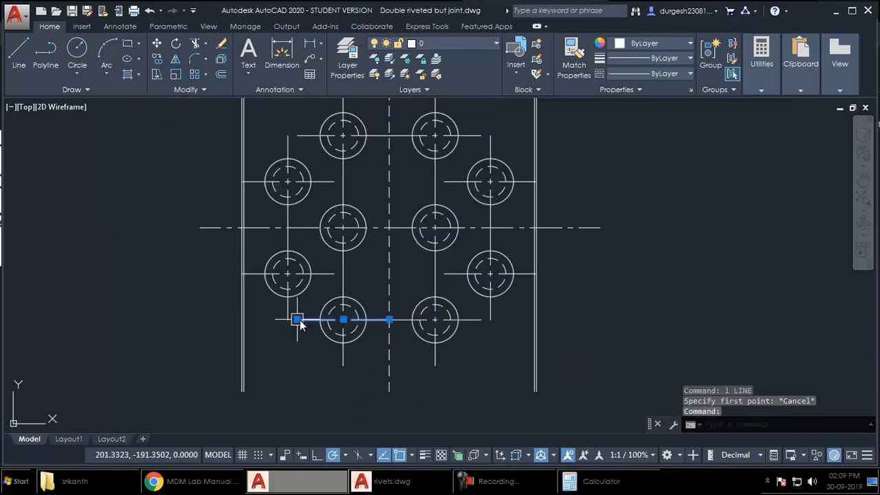
{"action": "left_click", "coordinate": [295, 319]}
{"action": "left_click", "coordinate": [171, 320]}
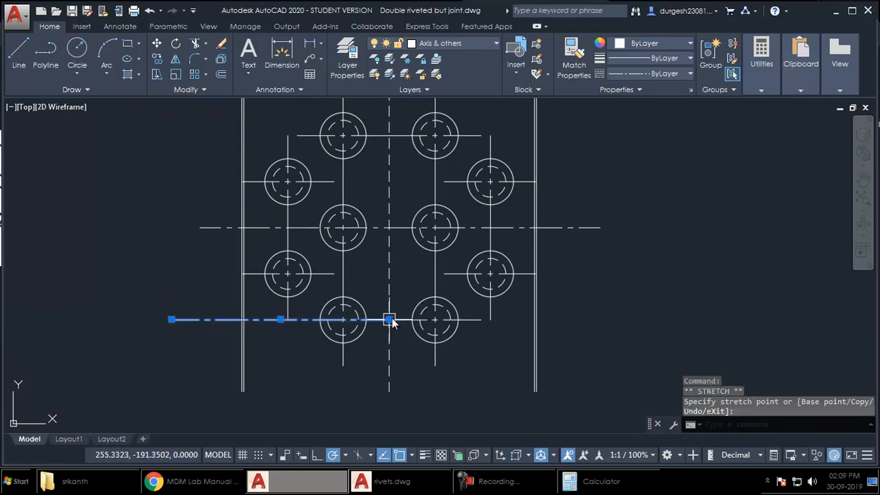
{"action": "left_click", "coordinate": [389, 319]}
{"action": "key", "text": "Escape"}
{"action": "key", "text": "Escape"}
{"action": "scroll", "coordinate": [464, 333], "scroll_direction": "up", "scroll_amount": 2}
Erase the outer solid circles of the two lowest rivets in the top view
{"action": "left_click", "coordinate": [459, 340]}
{"action": "left_click", "coordinate": [439, 331]}
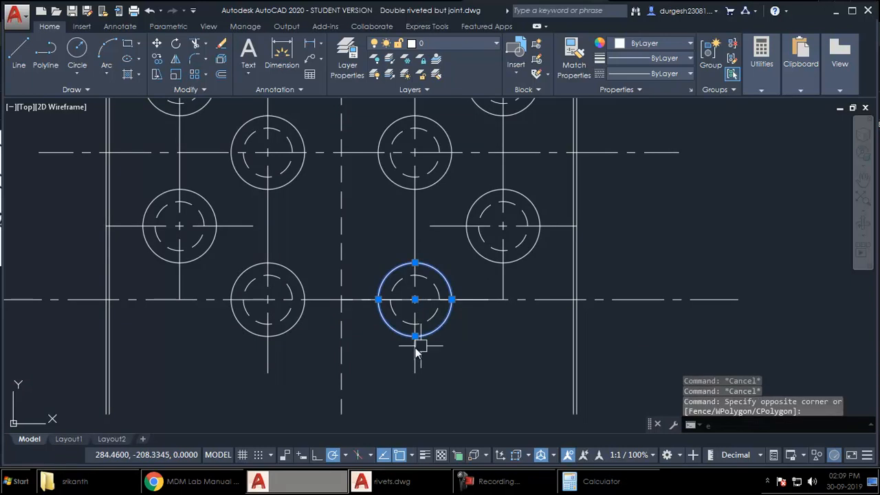
{"action": "type", "text": "e"}
{"action": "key", "text": "Return"}
{"action": "double_click", "coordinate": [305, 328]}
{"action": "left_click", "coordinate": [295, 321]}
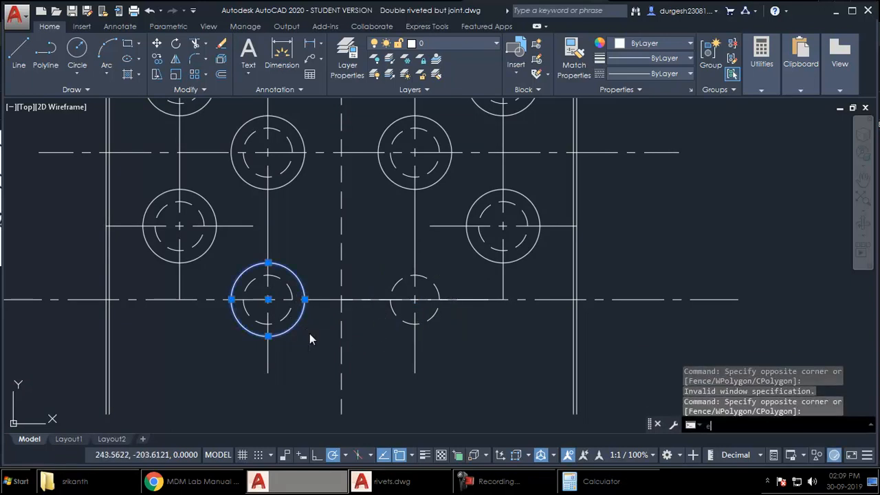
{"action": "key", "text": "Delete"}
Match the two lowest rivets' dashed circles to the properties of the solid strap edge
{"action": "middle_click_drag", "start_coordinate": [310, 332], "coordinate": [307, 310]}
{"action": "type", "text": "ma"}
{"action": "key", "text": "Return"}
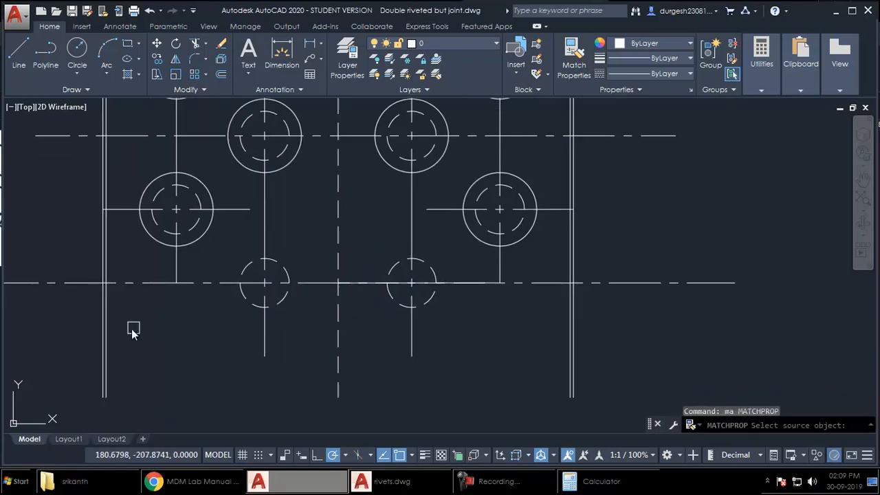
{"action": "left_click", "coordinate": [104, 328]}
{"action": "left_click", "coordinate": [279, 305]}
{"action": "left_click", "coordinate": [394, 302]}
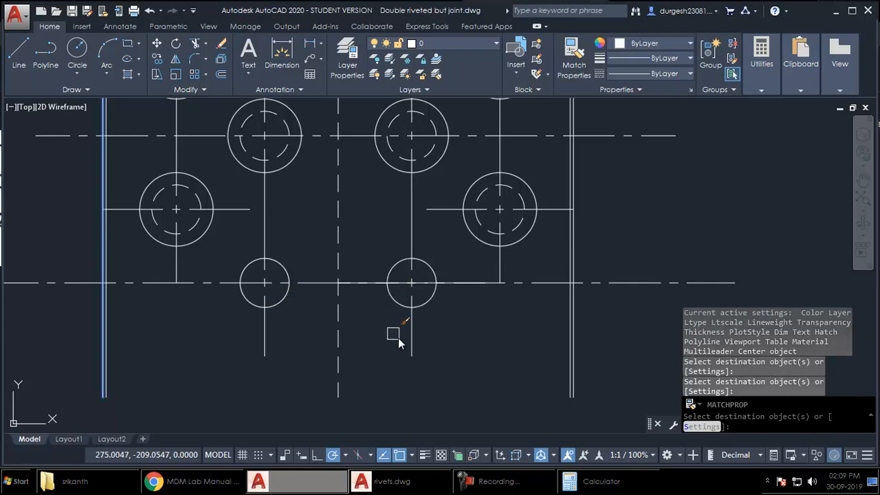
{"action": "key", "text": "Return"}
Trim the lower halves of the two lowest rivet circles and the strap edges below their centre line
{"action": "middle_click_drag", "start_coordinate": [400, 338], "coordinate": [391, 330]}
{"action": "type", "text": "tr"}
{"action": "key", "text": "Return"}
{"action": "key", "text": "Return"}
{"action": "left_click", "coordinate": [420, 294]}
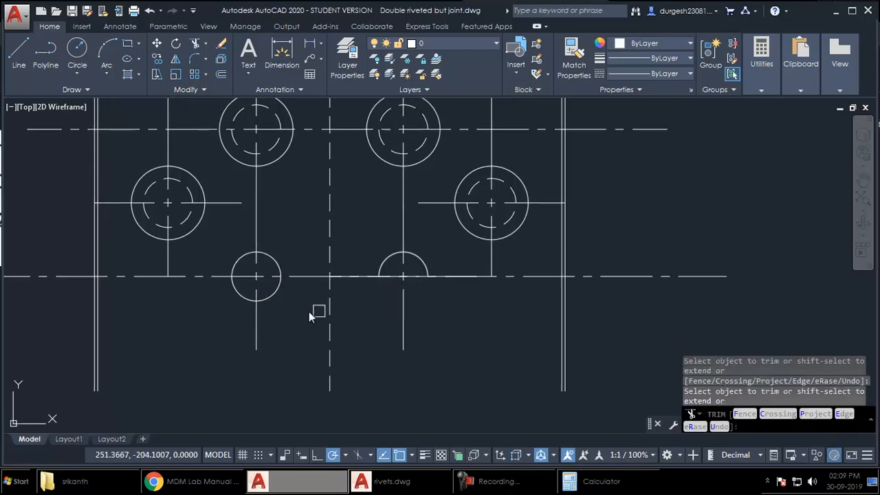
{"action": "left_click", "coordinate": [99, 316]}
{"action": "left_click", "coordinate": [75, 341]}
{"action": "left_click", "coordinate": [563, 313]}
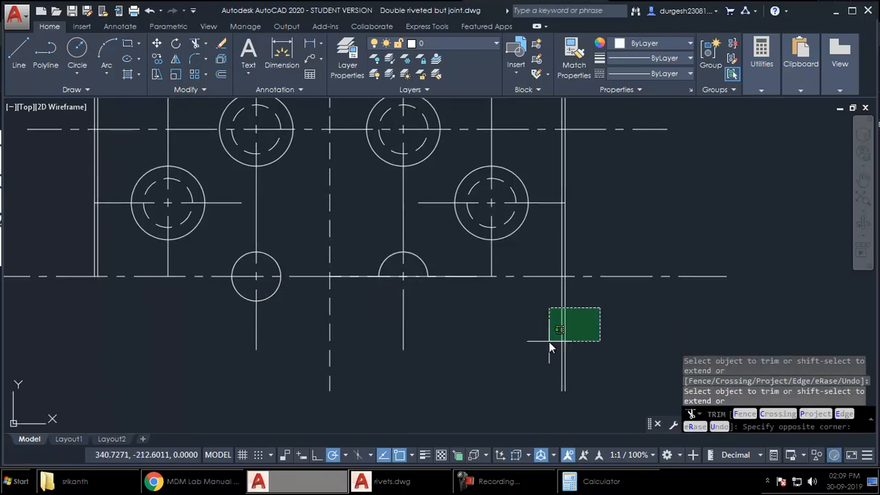
{"action": "left_click", "coordinate": [273, 294]}
{"action": "left_click", "coordinate": [241, 296]}
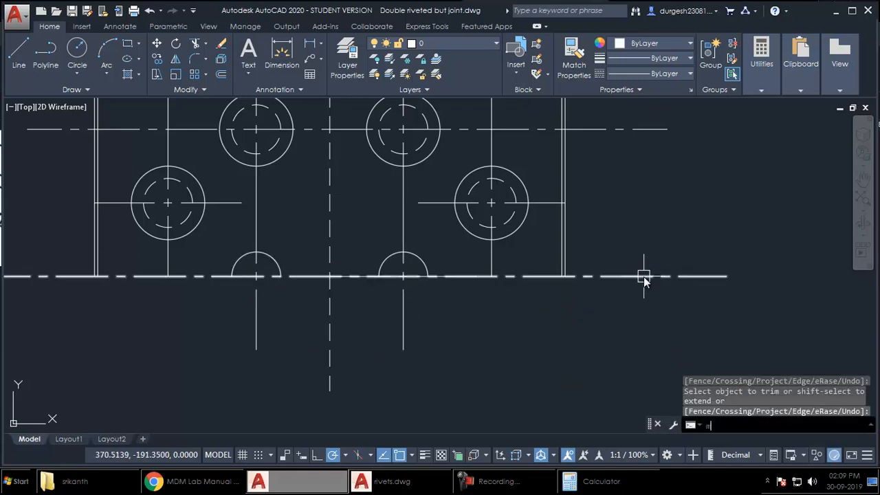
{"action": "key", "text": "Escape"}
Match the extended bottom centre line to the properties of the solid strap edge
{"action": "type", "text": "ma"}
{"action": "key", "text": "Return"}
{"action": "left_click", "coordinate": [563, 228]}
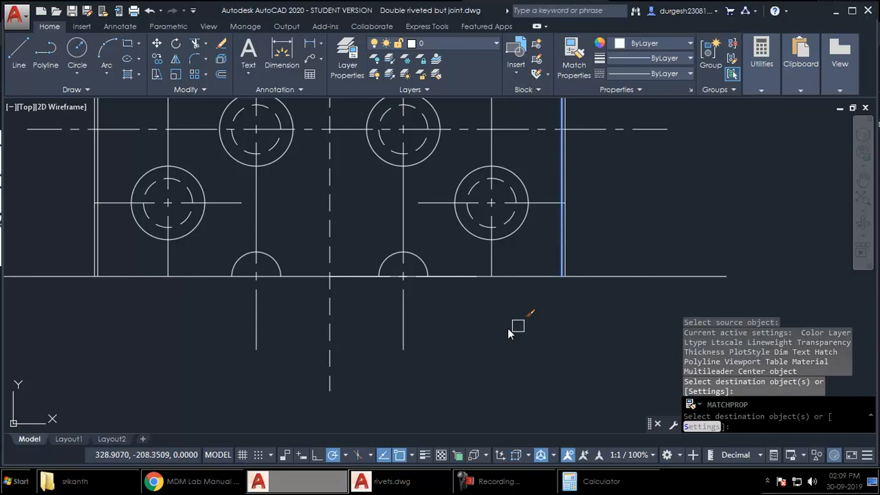
{"action": "key", "text": "Return"}
{"action": "middle_click_drag", "start_coordinate": [470, 331], "coordinate": [507, 335]}
{"action": "scroll", "coordinate": [432, 362], "scroll_direction": "down", "scroll_amount": 2}
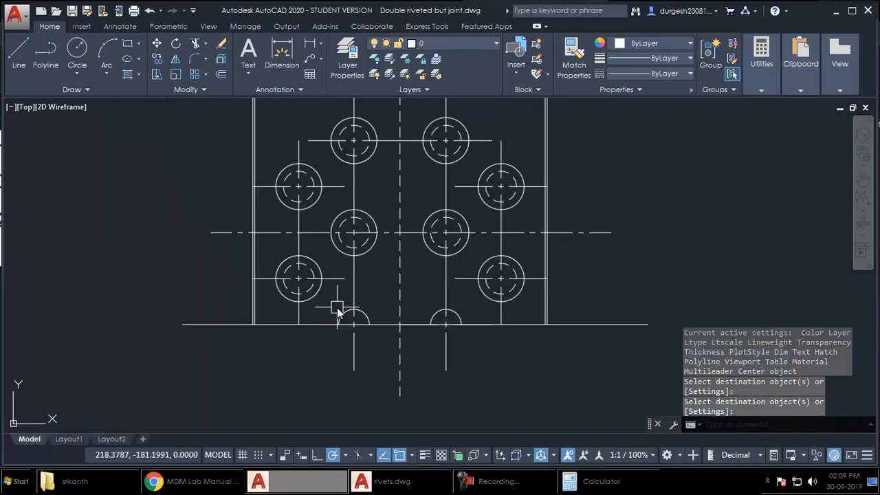
Draw vertical side edges down from both ends of the main plate's upper line, past the bottom edge of the top view
{"action": "middle_click_drag", "start_coordinate": [405, 290], "coordinate": [395, 349]}
{"action": "middle_click_drag", "start_coordinate": [382, 318], "coordinate": [365, 311]}
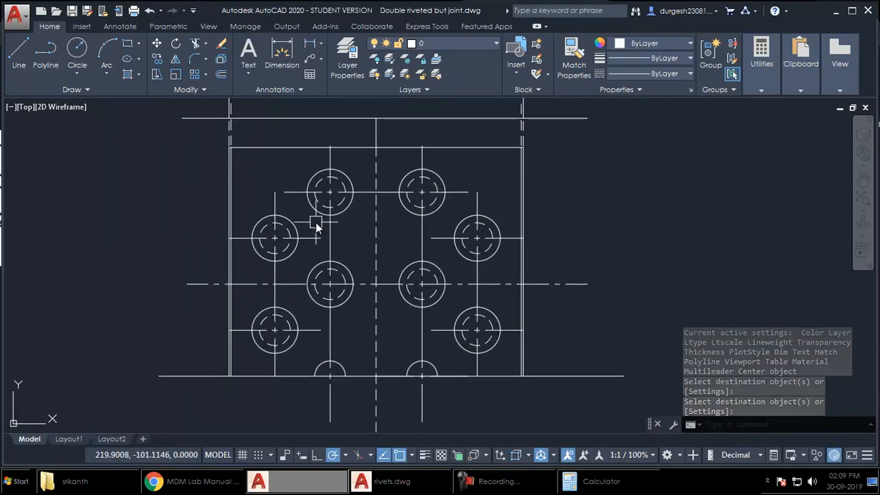
{"action": "type", "text": "l"}
{"action": "key", "text": "Return"}
{"action": "scroll", "coordinate": [158, 237], "scroll_direction": "down", "scroll_amount": 1}
{"action": "left_click", "coordinate": [174, 162]}
{"action": "left_click", "coordinate": [173, 360]}
{"action": "key", "text": "Return"}
{"action": "key", "text": "Return"}
{"action": "left_click", "coordinate": [428, 163]}
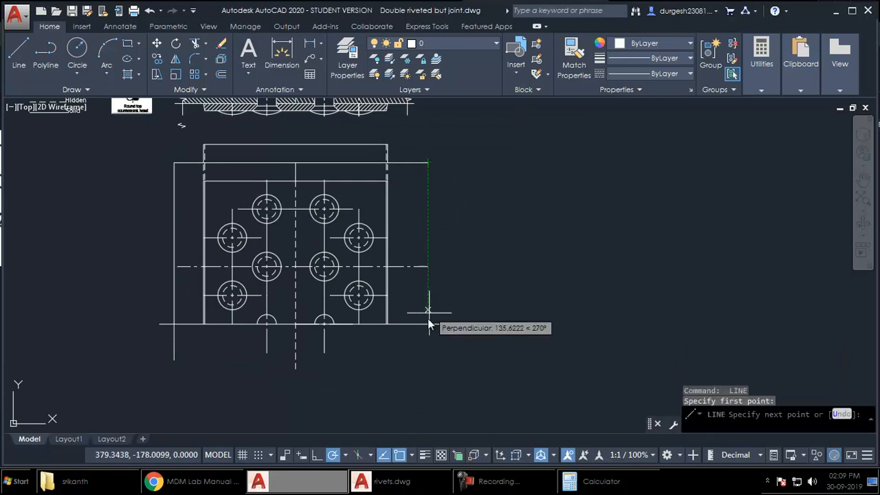
{"action": "left_click", "coordinate": [428, 356]}
Copy the zigzag break mark from the sectional view's right end to four points along the top view's right edge, with Nearest snap
{"action": "middle_click_drag", "start_coordinate": [396, 126], "coordinate": [380, 178]}
{"action": "scroll", "coordinate": [389, 145], "scroll_direction": "up", "scroll_amount": 3}
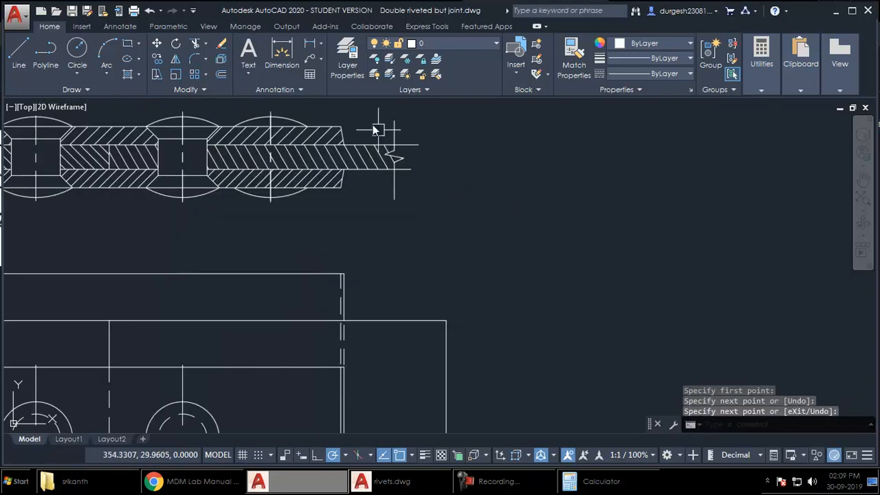
{"action": "left_click", "coordinate": [365, 112]}
{"action": "scroll", "coordinate": [397, 109], "scroll_direction": "up", "scroll_amount": 6}
{"action": "left_click", "coordinate": [442, 142]}
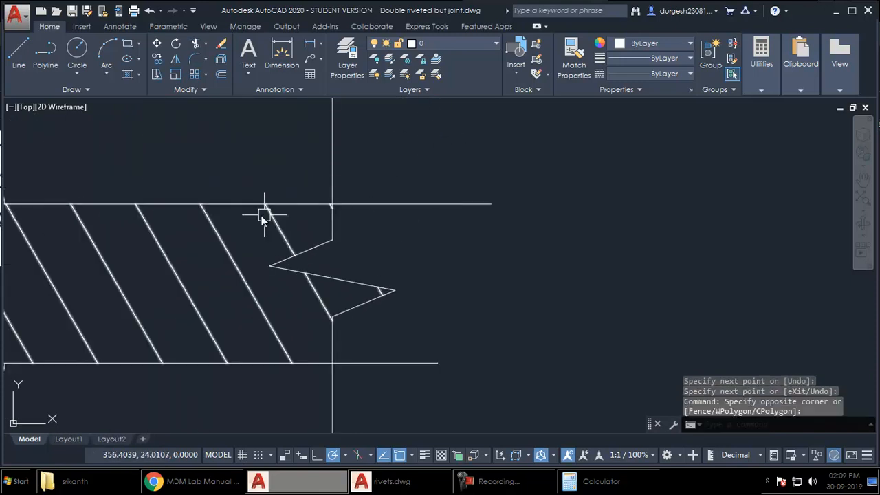
{"action": "left_click", "coordinate": [240, 227]}
{"action": "left_click", "coordinate": [483, 328]}
{"action": "type", "text": "co"}
{"action": "key", "text": "Return"}
{"action": "left_click", "coordinate": [336, 279]}
{"action": "scroll", "coordinate": [337, 281], "scroll_direction": "down", "scroll_amount": 2}
{"action": "scroll", "coordinate": [401, 317], "scroll_direction": "up", "scroll_amount": 4}
{"action": "scroll", "coordinate": [363, 387], "scroll_direction": "down", "scroll_amount": 3}
{"action": "scroll", "coordinate": [344, 226], "scroll_direction": "up", "scroll_amount": 3}
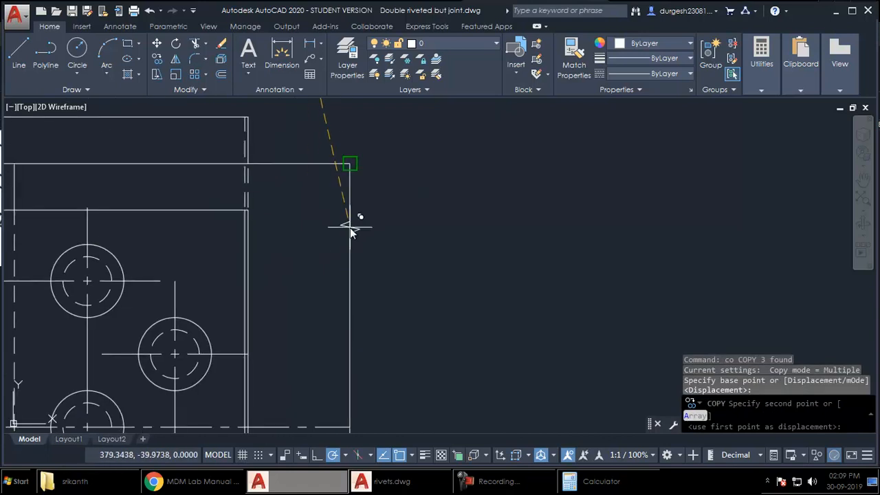
{"action": "left_click", "coordinate": [411, 455]}
{"action": "left_click", "coordinate": [437, 386]}
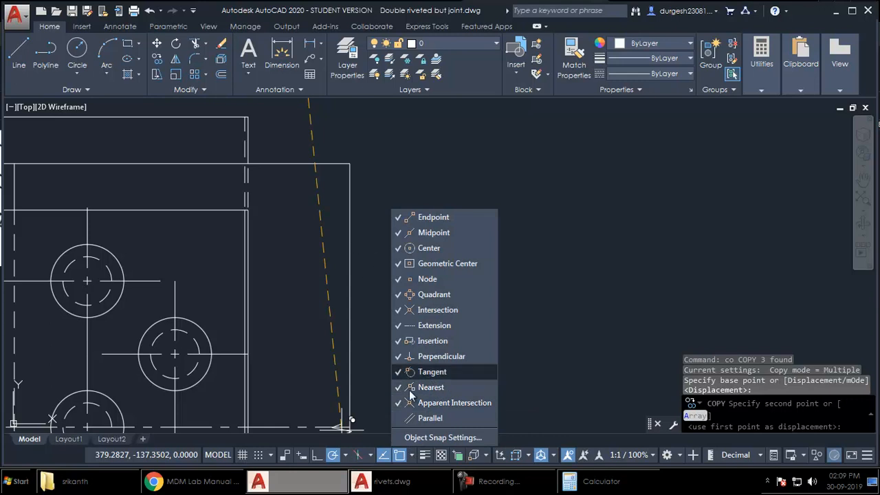
{"action": "left_click", "coordinate": [359, 245]}
{"action": "left_click", "coordinate": [349, 236]}
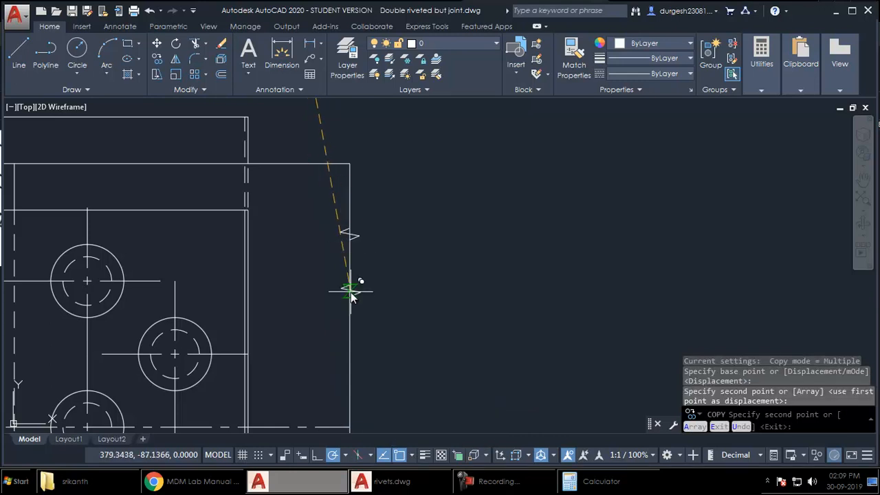
{"action": "middle_click_drag", "start_coordinate": [355, 370], "coordinate": [345, 199]}
{"action": "left_click", "coordinate": [338, 208]}
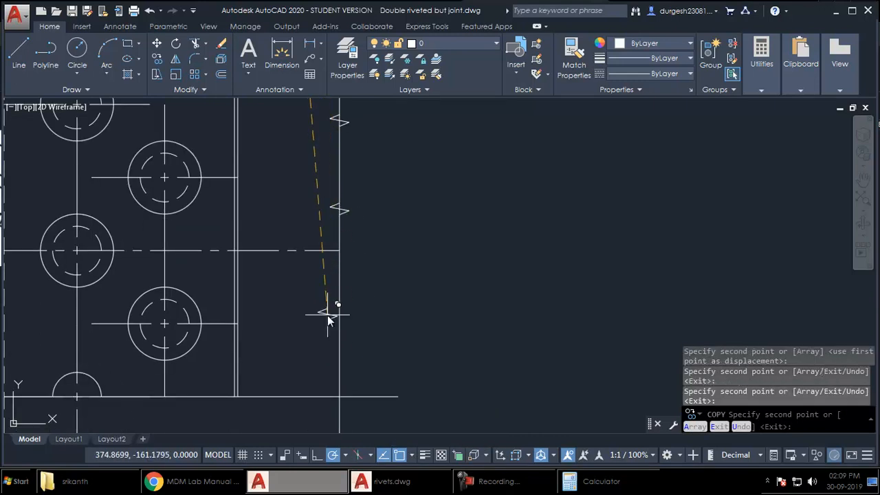
{"action": "left_click", "coordinate": [339, 319]}
Place four more copies of the break mark along the top view's left edge and finish copying
{"action": "scroll", "coordinate": [376, 349], "scroll_direction": "down", "scroll_amount": 2}
{"action": "middle_click_drag", "start_coordinate": [254, 315], "coordinate": [441, 325]}
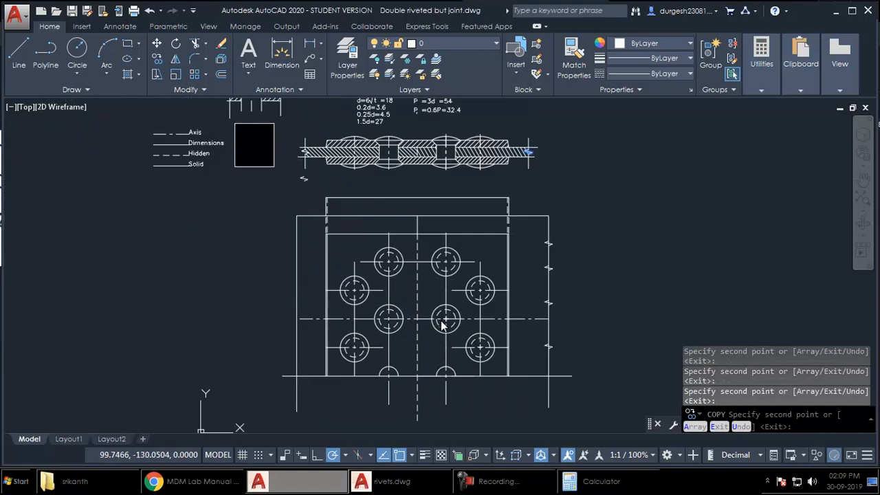
{"action": "left_click", "coordinate": [296, 246]}
{"action": "left_click", "coordinate": [294, 281]}
{"action": "left_click", "coordinate": [296, 343]}
{"action": "scroll", "coordinate": [296, 320], "scroll_direction": "up", "scroll_amount": 2}
{"action": "scroll", "coordinate": [280, 316], "scroll_direction": "down", "scroll_amount": 1}
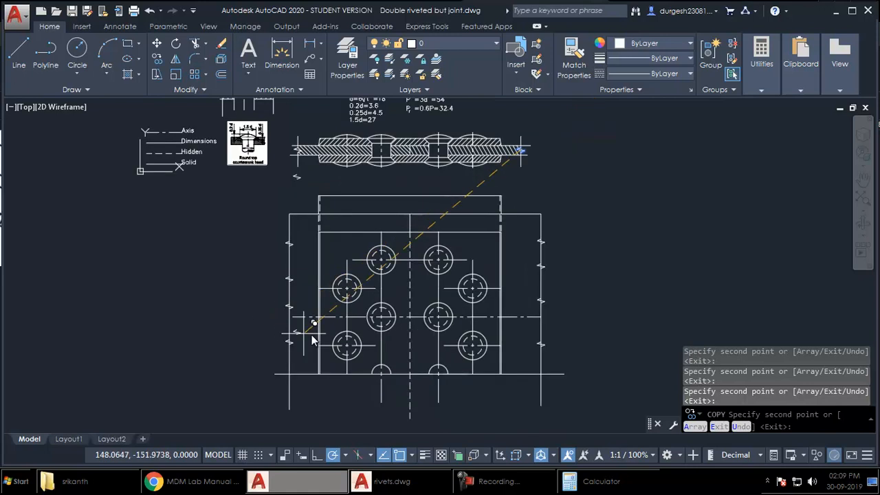
{"action": "middle_click_drag", "start_coordinate": [353, 336], "coordinate": [224, 347]}
{"action": "key", "text": "Return"}
Trim the left edge line inside the two upper break marks of the top view
{"action": "scroll", "coordinate": [144, 273], "scroll_direction": "up", "scroll_amount": 2}
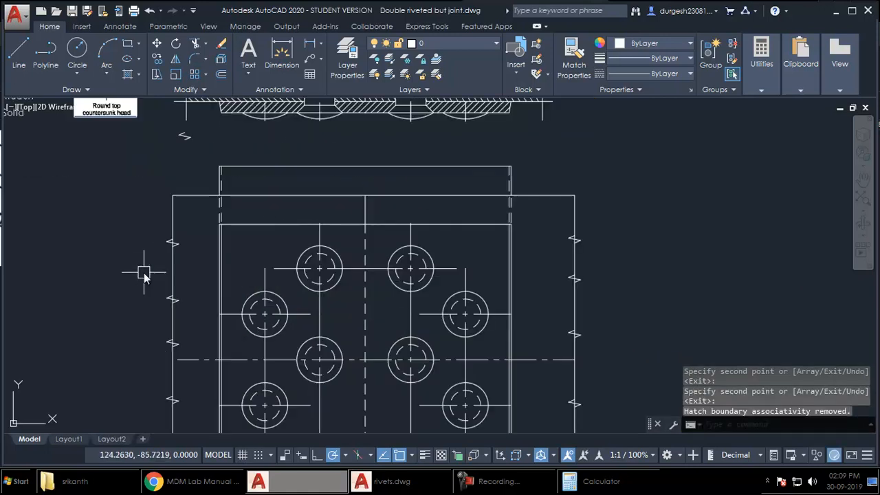
{"action": "type", "text": "tr"}
{"action": "key", "text": "Return"}
{"action": "key", "text": "Return"}
{"action": "left_click", "coordinate": [173, 240]}
{"action": "scroll", "coordinate": [174, 244], "scroll_direction": "up", "scroll_amount": 2}
{"action": "scroll", "coordinate": [179, 245], "scroll_direction": "up", "scroll_amount": 5}
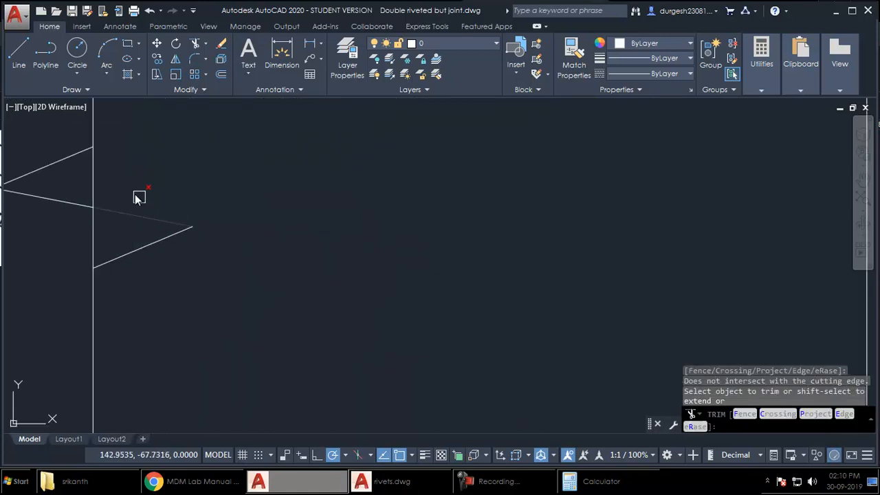
{"action": "left_click", "coordinate": [92, 180]}
{"action": "left_click", "coordinate": [86, 244]}
{"action": "scroll", "coordinate": [111, 245], "scroll_direction": "down", "scroll_amount": 2}
{"action": "left_click", "coordinate": [118, 261]}
{"action": "middle_click_drag", "start_coordinate": [108, 241], "coordinate": [277, 310]}
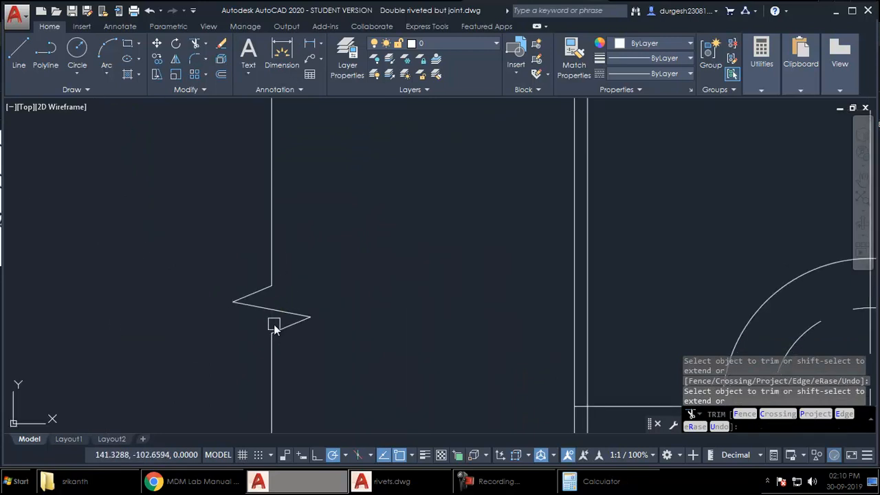
Trim the left edge line inside the two lower break marks of the top view
{"action": "middle_click_drag", "start_coordinate": [313, 361], "coordinate": [253, 66]}
{"action": "left_click", "coordinate": [196, 280]}
{"action": "left_click", "coordinate": [210, 289]}
{"action": "left_click", "coordinate": [212, 313]}
{"action": "left_click", "coordinate": [222, 320]}
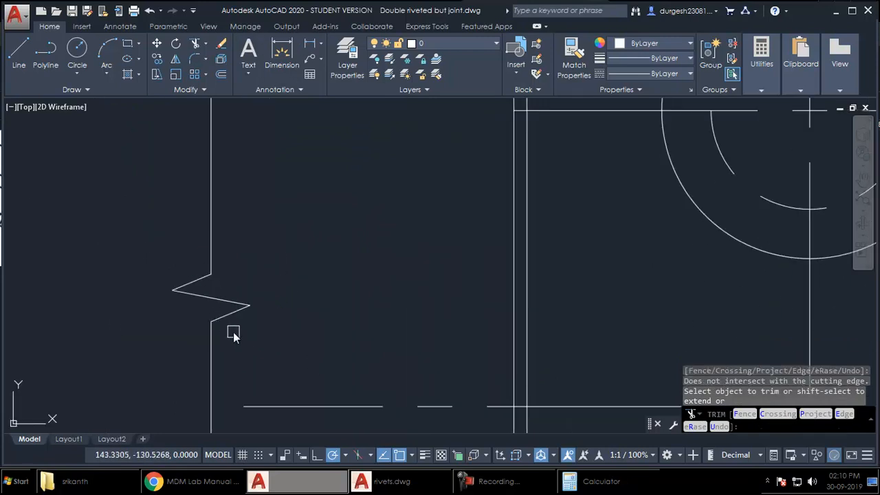
{"action": "middle_click_drag", "start_coordinate": [230, 336], "coordinate": [177, 266]}
{"action": "left_click", "coordinate": [152, 360]}
{"action": "left_click", "coordinate": [153, 380]}
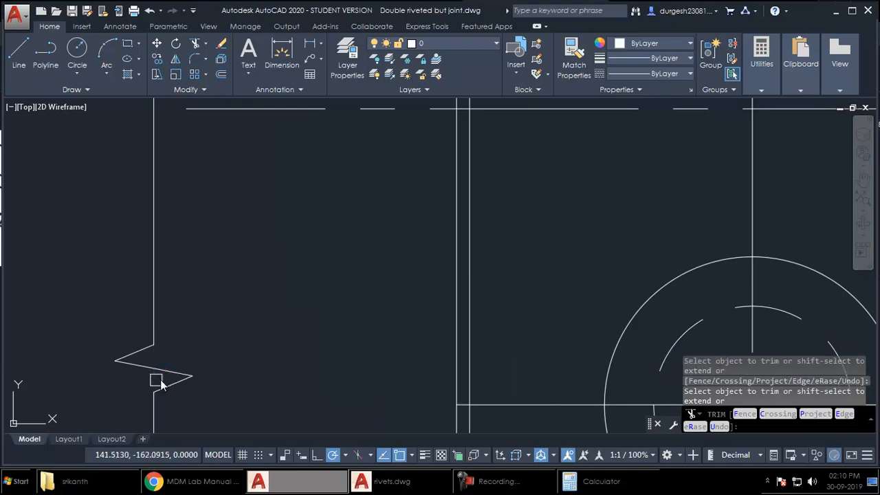
Trim the right edge line inside the two lower break marks of the top view
{"action": "scroll", "coordinate": [153, 380], "scroll_direction": "down", "scroll_amount": 2}
{"action": "middle_click_drag", "start_coordinate": [153, 379], "coordinate": [121, 107]}
{"action": "middle_click_drag", "start_coordinate": [515, 231], "coordinate": [76, 279]}
{"action": "middle_click_drag", "start_coordinate": [632, 236], "coordinate": [253, 319]}
{"action": "scroll", "coordinate": [355, 246], "scroll_direction": "up", "scroll_amount": 3}
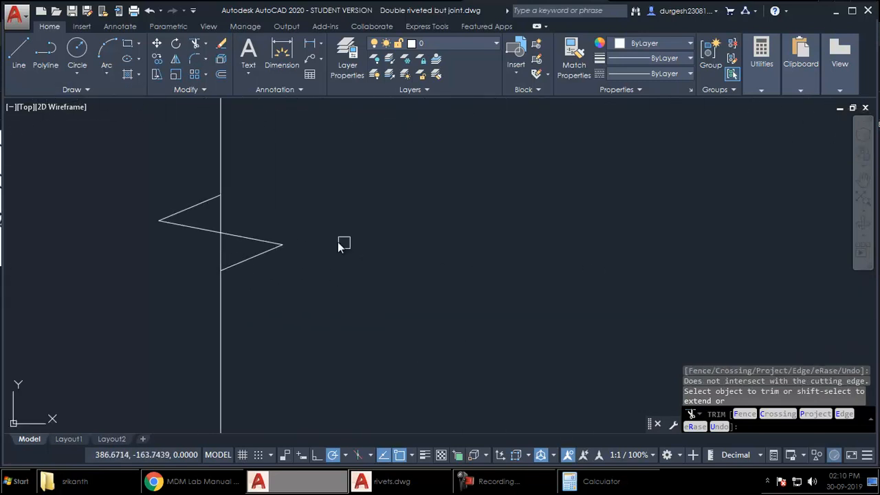
{"action": "left_click", "coordinate": [221, 222]}
{"action": "left_click", "coordinate": [218, 252]}
{"action": "scroll", "coordinate": [255, 235], "scroll_direction": "down", "scroll_amount": 3}
{"action": "middle_click_drag", "start_coordinate": [278, 142], "coordinate": [268, 356]}
{"action": "scroll", "coordinate": [239, 246], "scroll_direction": "up", "scroll_amount": 3}
{"action": "left_click", "coordinate": [230, 326]}
{"action": "left_click", "coordinate": [233, 378]}
Trim the right edge line inside the two upper break marks and finish trimming
{"action": "scroll", "coordinate": [231, 364], "scroll_direction": "down", "scroll_amount": 3}
{"action": "middle_click_drag", "start_coordinate": [240, 228], "coordinate": [233, 317]}
{"action": "scroll", "coordinate": [233, 316], "scroll_direction": "up", "scroll_amount": 3}
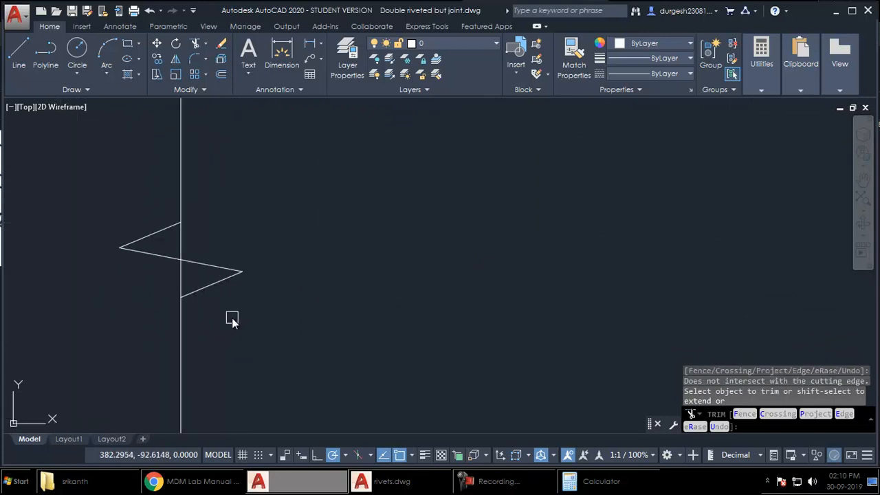
{"action": "left_click", "coordinate": [181, 245]}
{"action": "left_click", "coordinate": [180, 279]}
{"action": "scroll", "coordinate": [191, 306], "scroll_direction": "down", "scroll_amount": 3}
{"action": "scroll", "coordinate": [198, 173], "scroll_direction": "up", "scroll_amount": 3}
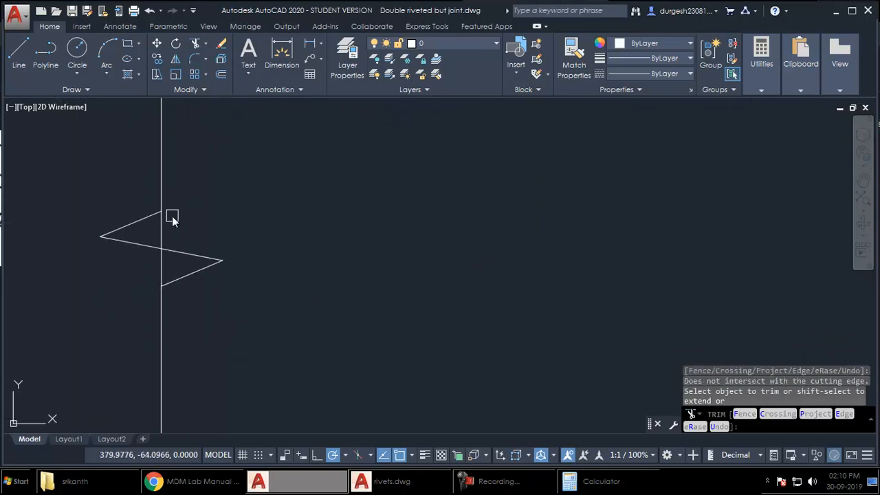
{"action": "left_click", "coordinate": [162, 231]}
{"action": "left_click", "coordinate": [161, 264]}
{"action": "scroll", "coordinate": [179, 285], "scroll_direction": "down", "scroll_amount": 3}
{"action": "middle_click_drag", "start_coordinate": [196, 193], "coordinate": [392, 122]}
{"action": "scroll", "coordinate": [451, 198], "scroll_direction": "down", "scroll_amount": 2}
{"action": "middle_click_drag", "start_coordinate": [451, 199], "coordinate": [561, 165]}
{"action": "middle_click_drag", "start_coordinate": [598, 248], "coordinate": [554, 215]}
{"action": "key", "text": "Return"}
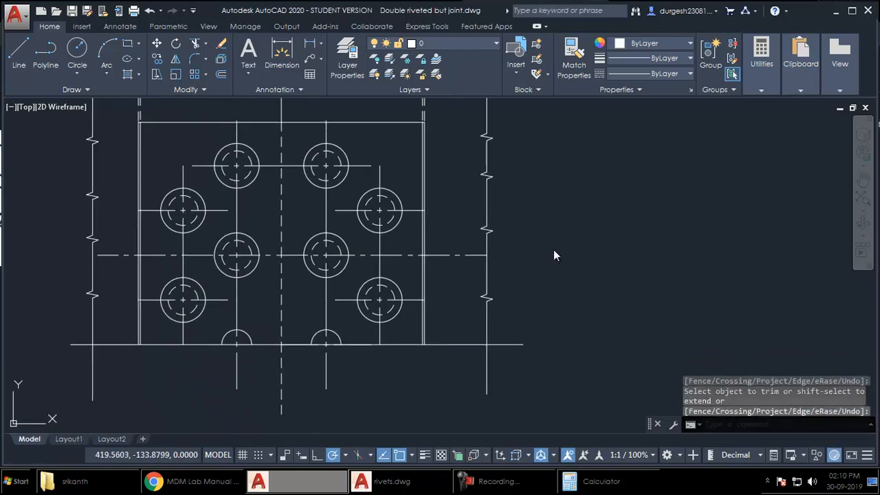
Zoom to a window enclosing the sectional and top views to examine the joint
{"action": "scroll", "coordinate": [483, 255], "scroll_direction": "down", "scroll_amount": 3}
{"action": "mouse_move", "coordinate": [483, 255]}
{"action": "middle_mouse_down"}
{"action": "mouse_move", "coordinate": [507, 346]}
{"action": "mouse_move", "coordinate": [481, 298]}
{"action": "middle_mouse_up"}
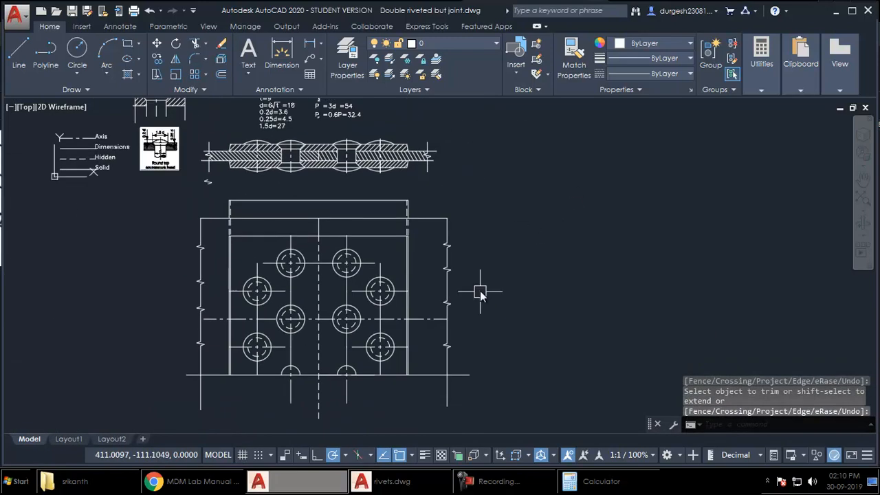
{"action": "middle_click_drag", "start_coordinate": [487, 251], "coordinate": [481, 253]}
{"action": "type", "text": "z"}
{"action": "key", "text": "Return"}
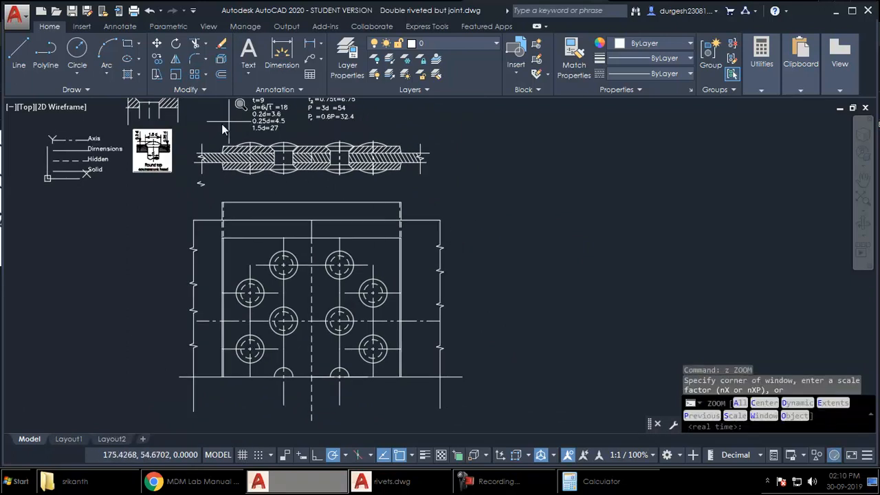
{"action": "left_click", "coordinate": [172, 138]}
{"action": "left_click", "coordinate": [491, 395]}
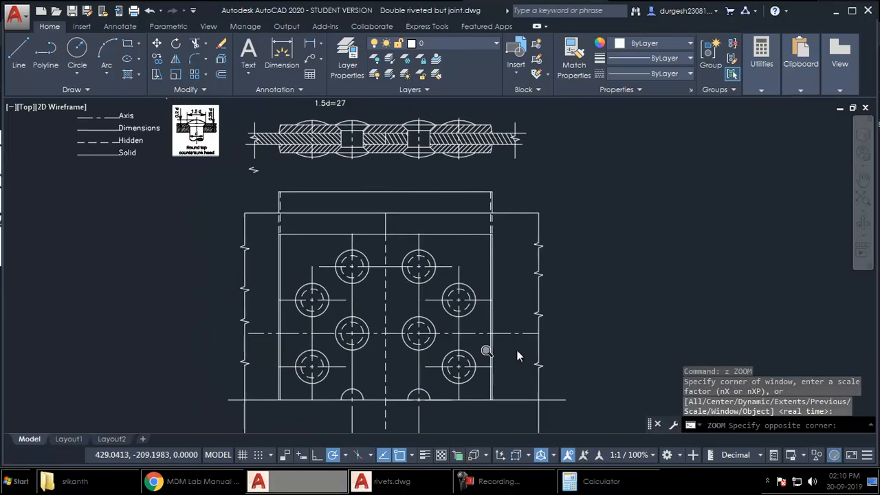
{"action": "middle_click_drag", "start_coordinate": [677, 270], "coordinate": [669, 271]}
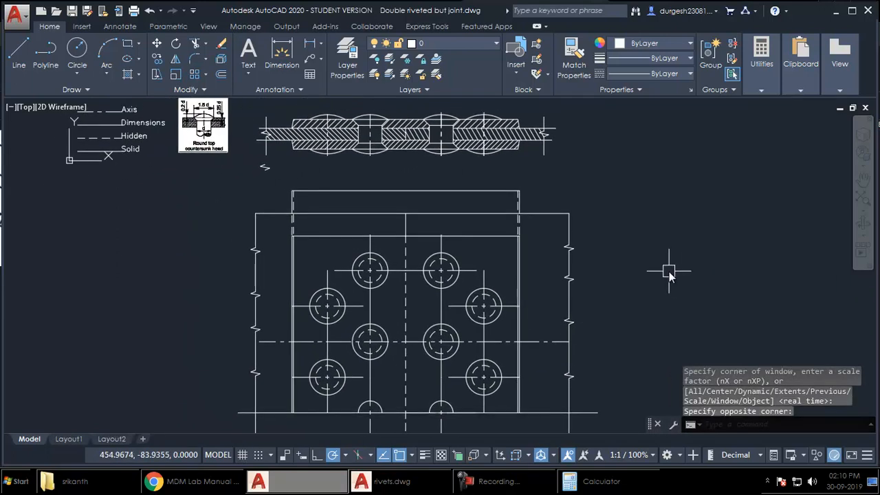
Switch to the MDM Lab Manual in Google Docs and make "Flat Head" bold in Question No 5
{"action": "left_click", "coordinate": [200, 484]}
{"action": "scroll", "coordinate": [443, 307], "scroll_direction": "up", "scroll_amount": 10}
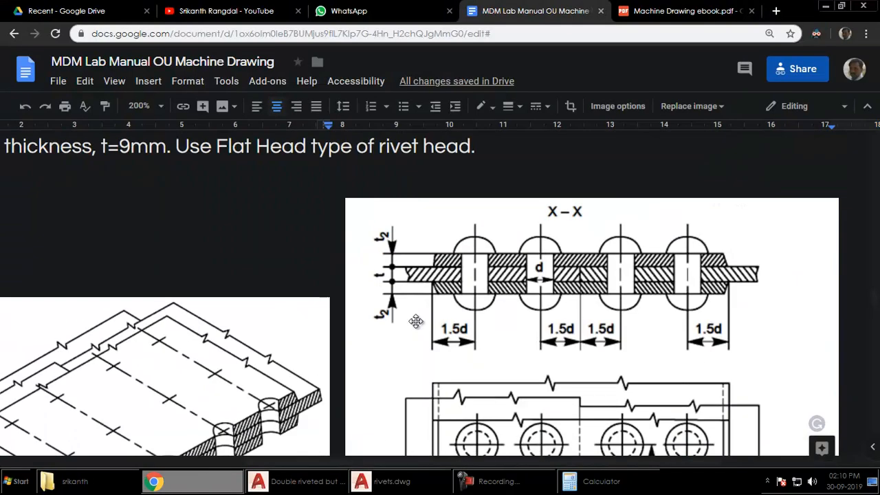
{"action": "scroll", "coordinate": [406, 321], "scroll_direction": "down", "scroll_amount": 3}
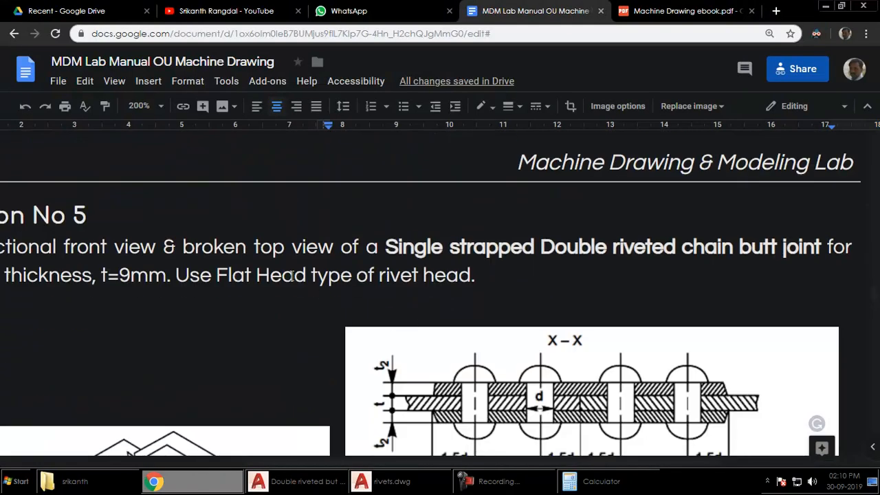
{"action": "left_click_drag", "start_coordinate": [300, 276], "coordinate": [290, 275]}
{"action": "left_click_drag", "start_coordinate": [347, 275], "coordinate": [494, 276]}
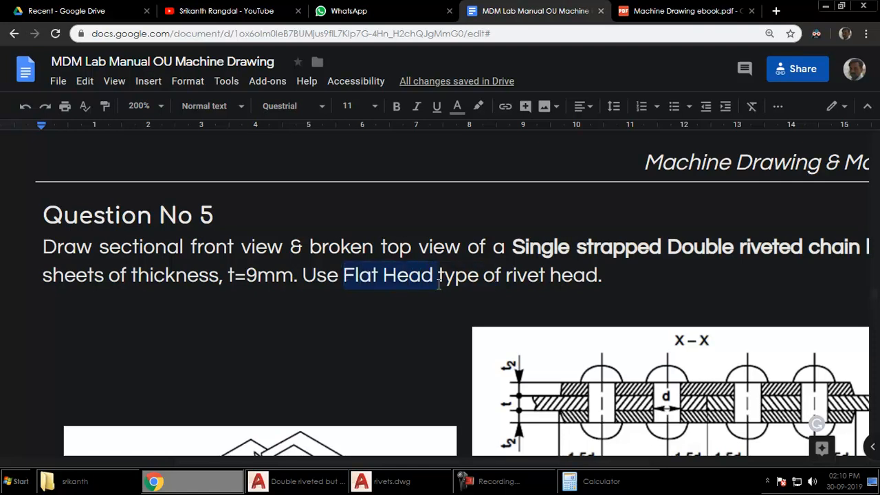
{"action": "key", "text": "ctrl+b"}
Make "Cone Head" bold in the text of Question No 4
{"action": "scroll", "coordinate": [438, 284], "scroll_direction": "up", "scroll_amount": 10}
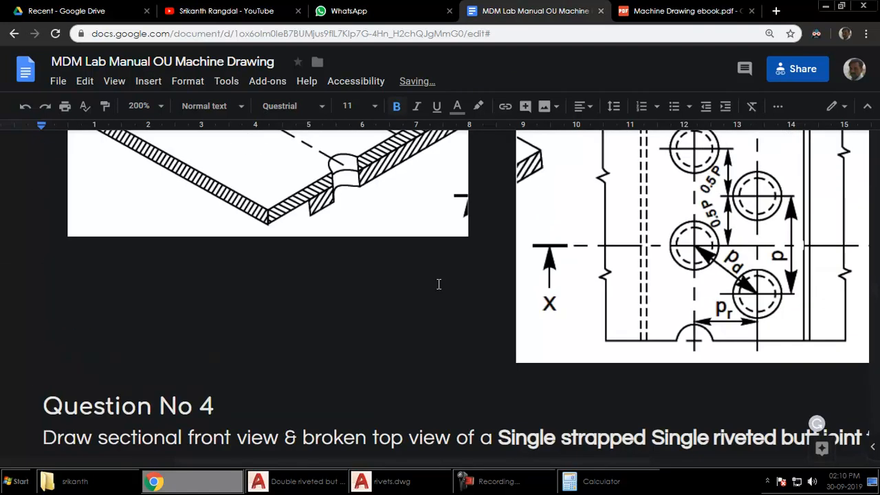
{"action": "scroll", "coordinate": [412, 288], "scroll_direction": "down", "scroll_amount": 3}
{"action": "left_click_drag", "start_coordinate": [268, 272], "coordinate": [369, 274]}
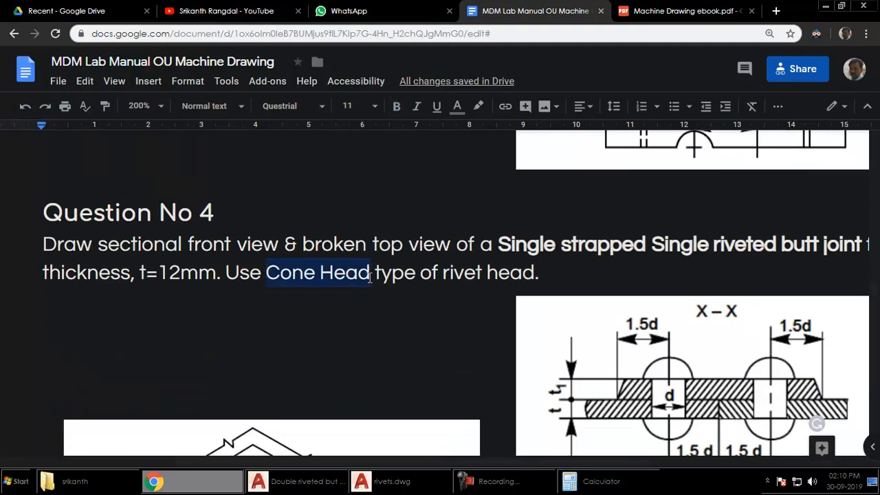
{"action": "key", "text": "ctrl+b"}
Make "Pan Head" bold in the text of Question No 3
{"action": "scroll", "coordinate": [373, 330], "scroll_direction": "up", "scroll_amount": 10}
{"action": "scroll", "coordinate": [375, 330], "scroll_direction": "down", "scroll_amount": 2}
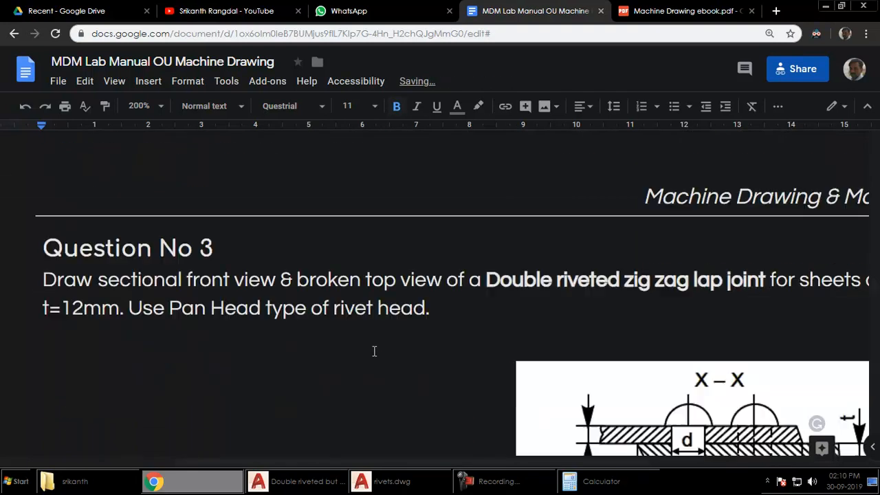
{"action": "left_click_drag", "start_coordinate": [171, 279], "coordinate": [252, 282]}
{"action": "key", "text": "ctrl+b"}
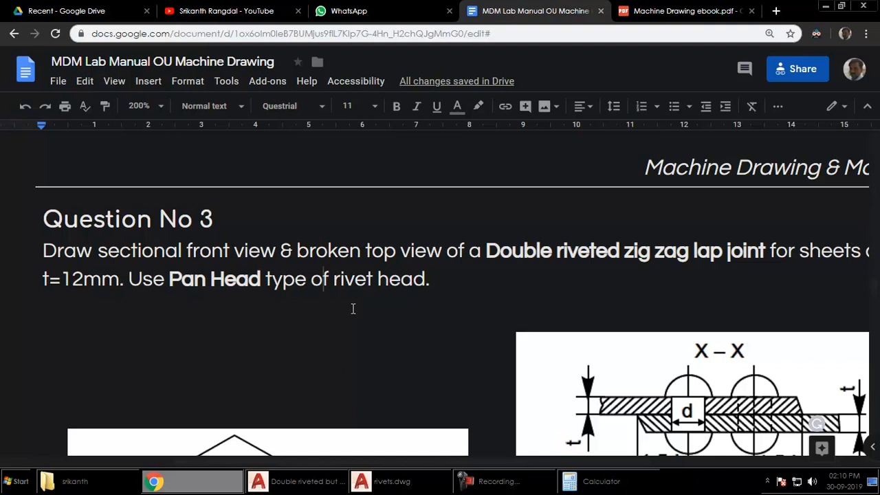
{"action": "key", "text": "ctrl+minus"}
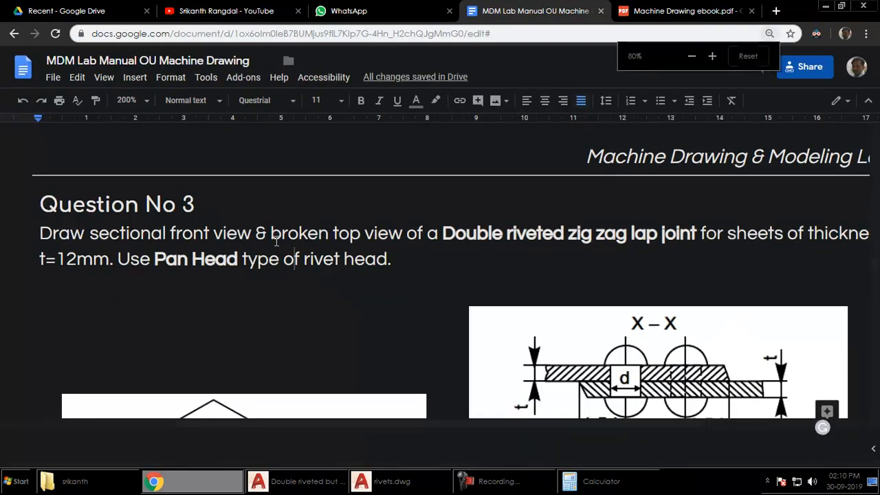
{"action": "key", "text": "ctrl+plus"}
{"action": "key", "text": "ctrl+plus"}
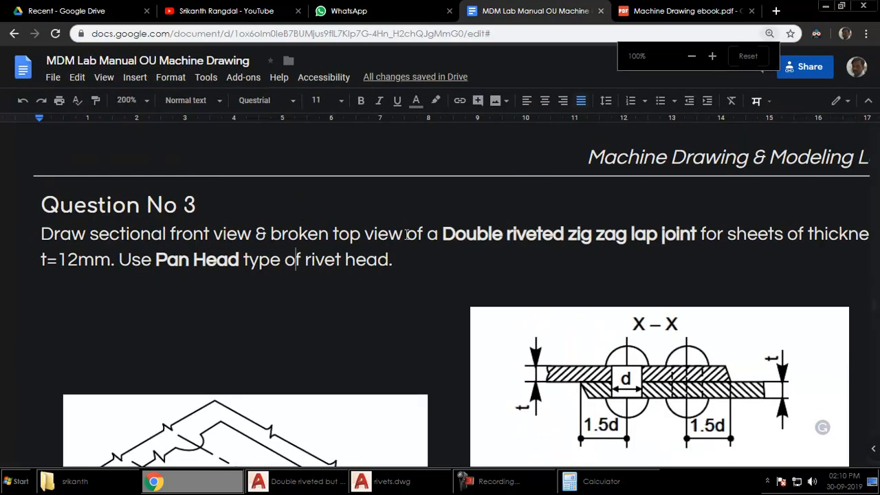